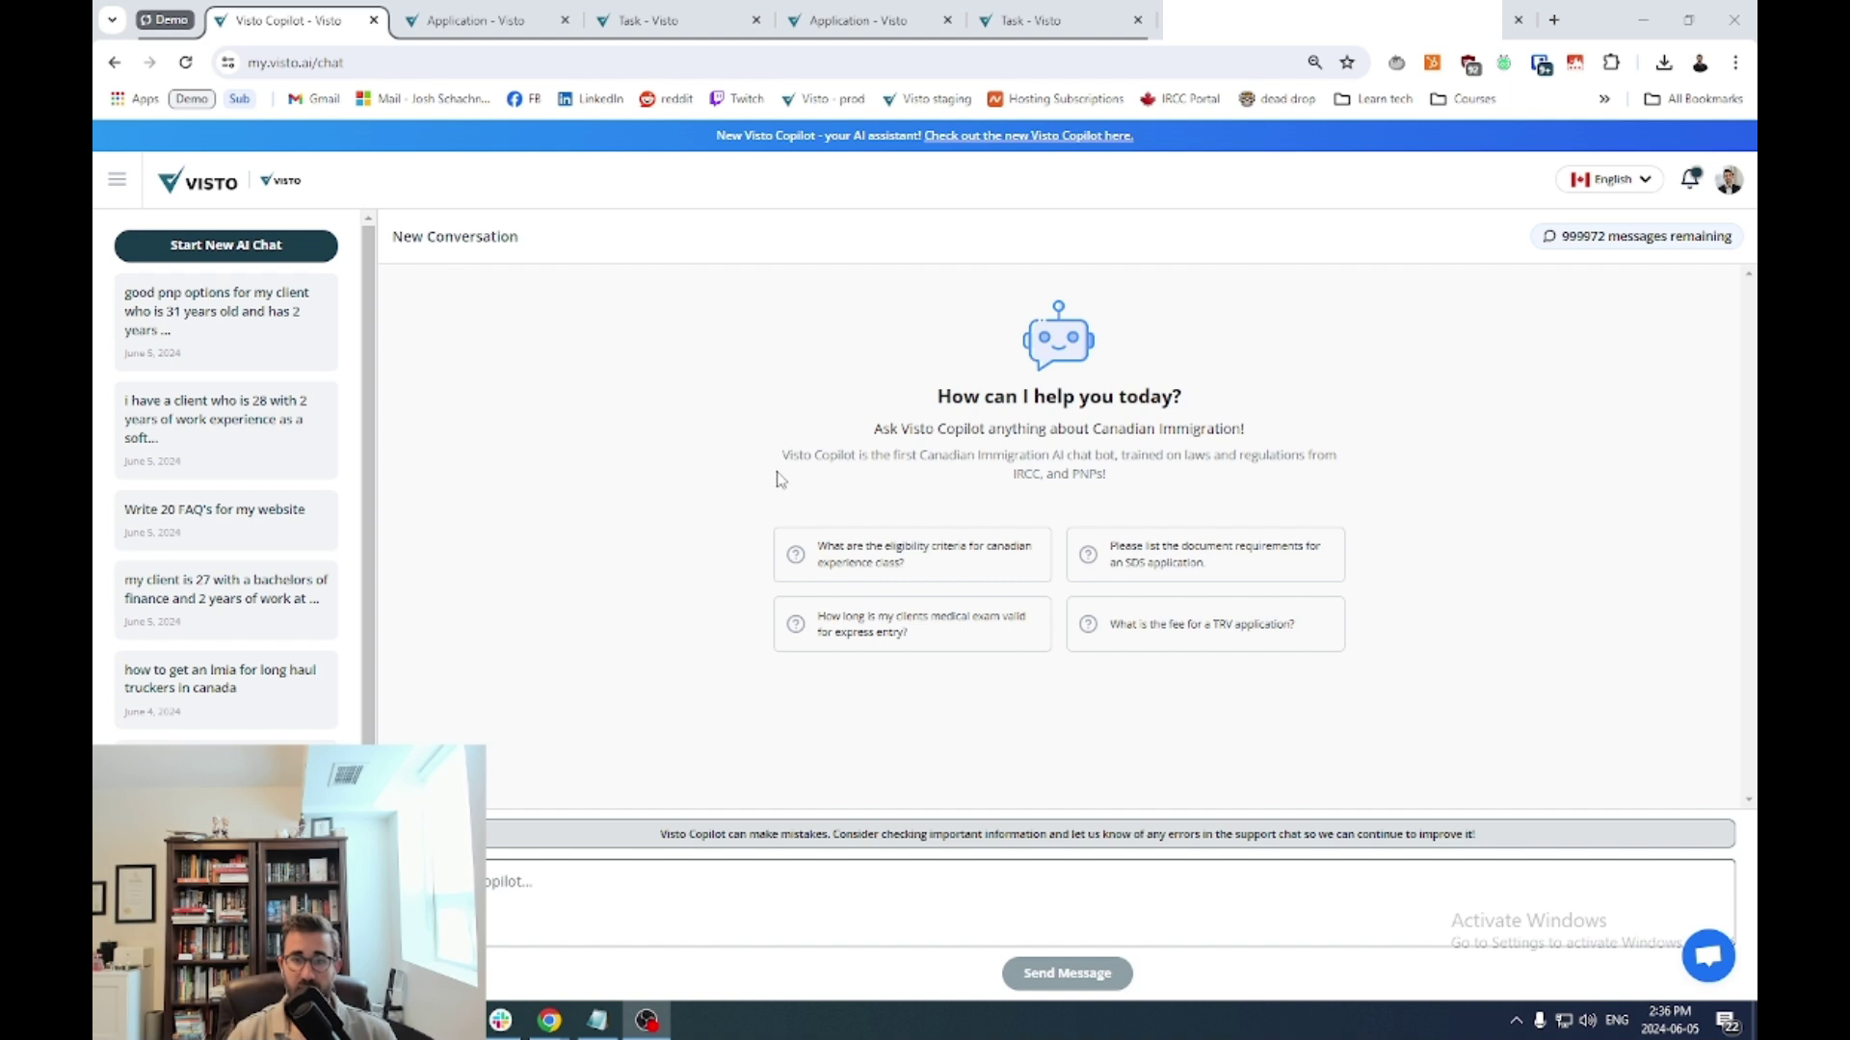
# Ask Visto Copilot which Ontario PNPs suit a 31-year-old IT worker with a year of work experience.
pyautogui.moveTo(764, 462); pyautogui.dragTo(1144, 491)
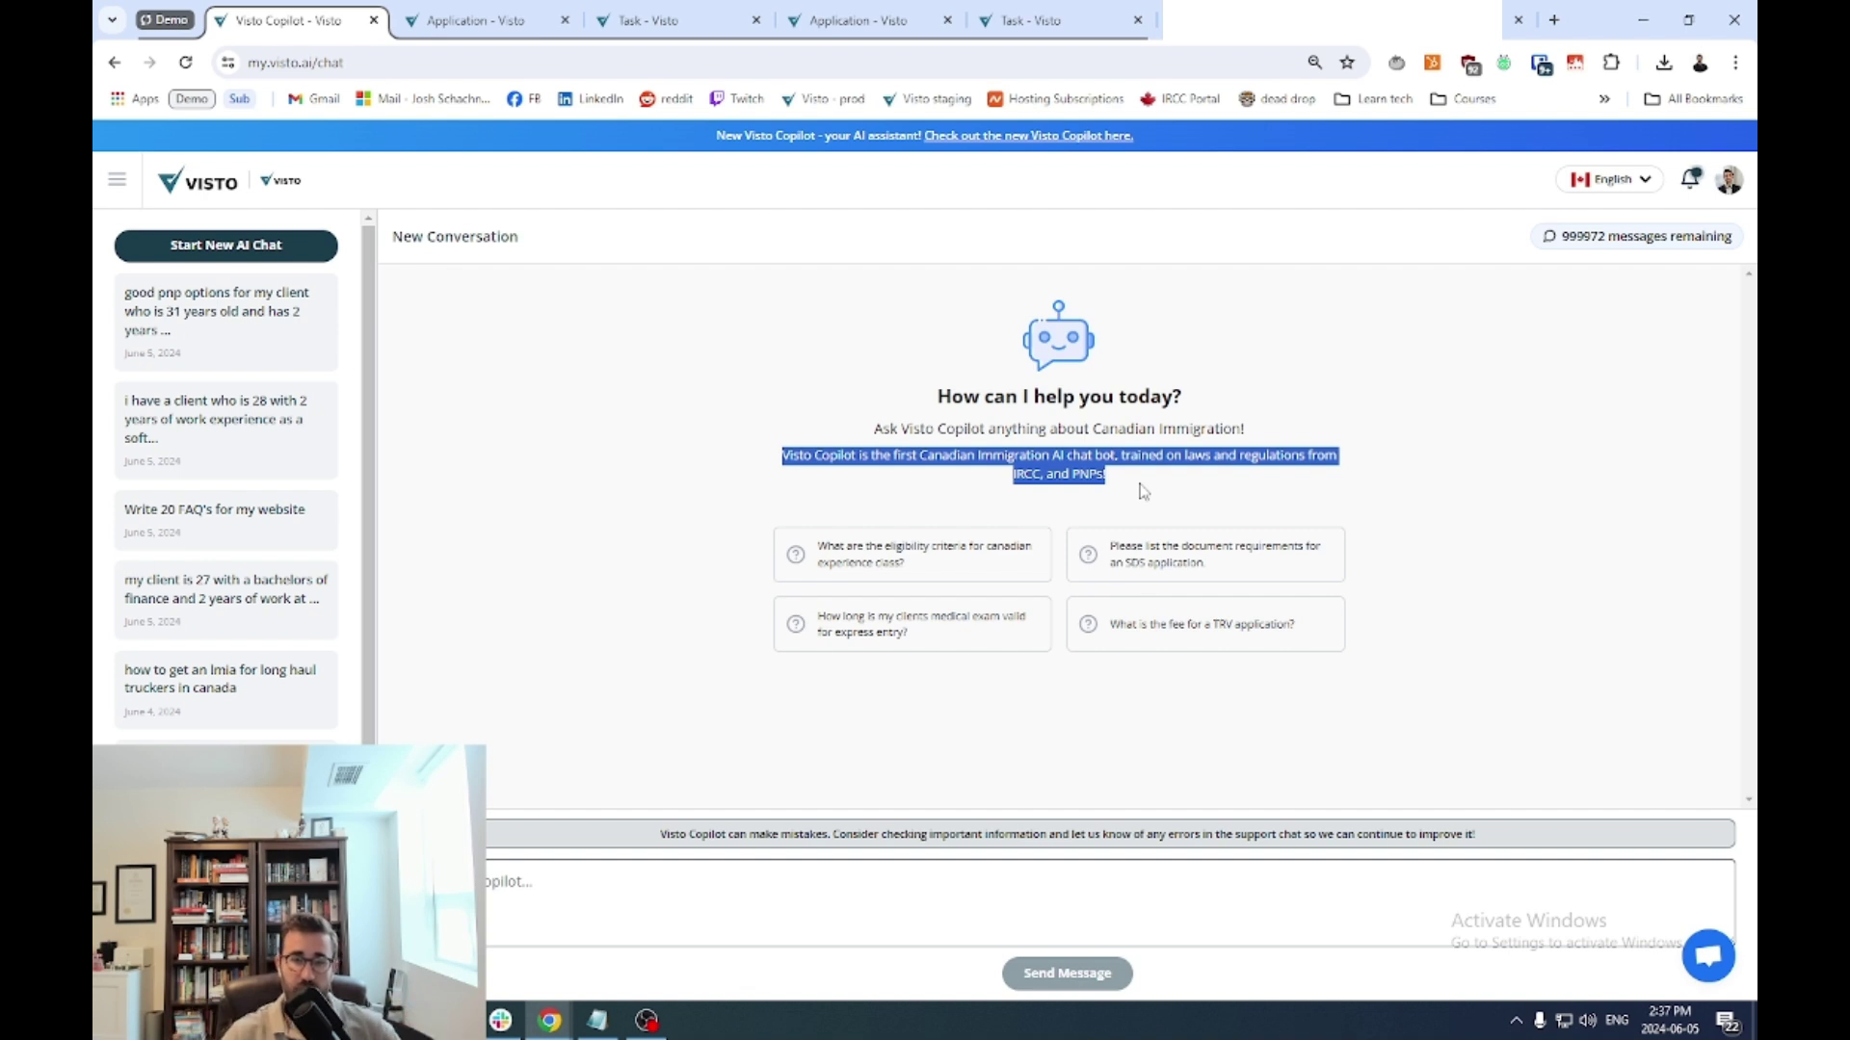
pyautogui.click(1143, 491)
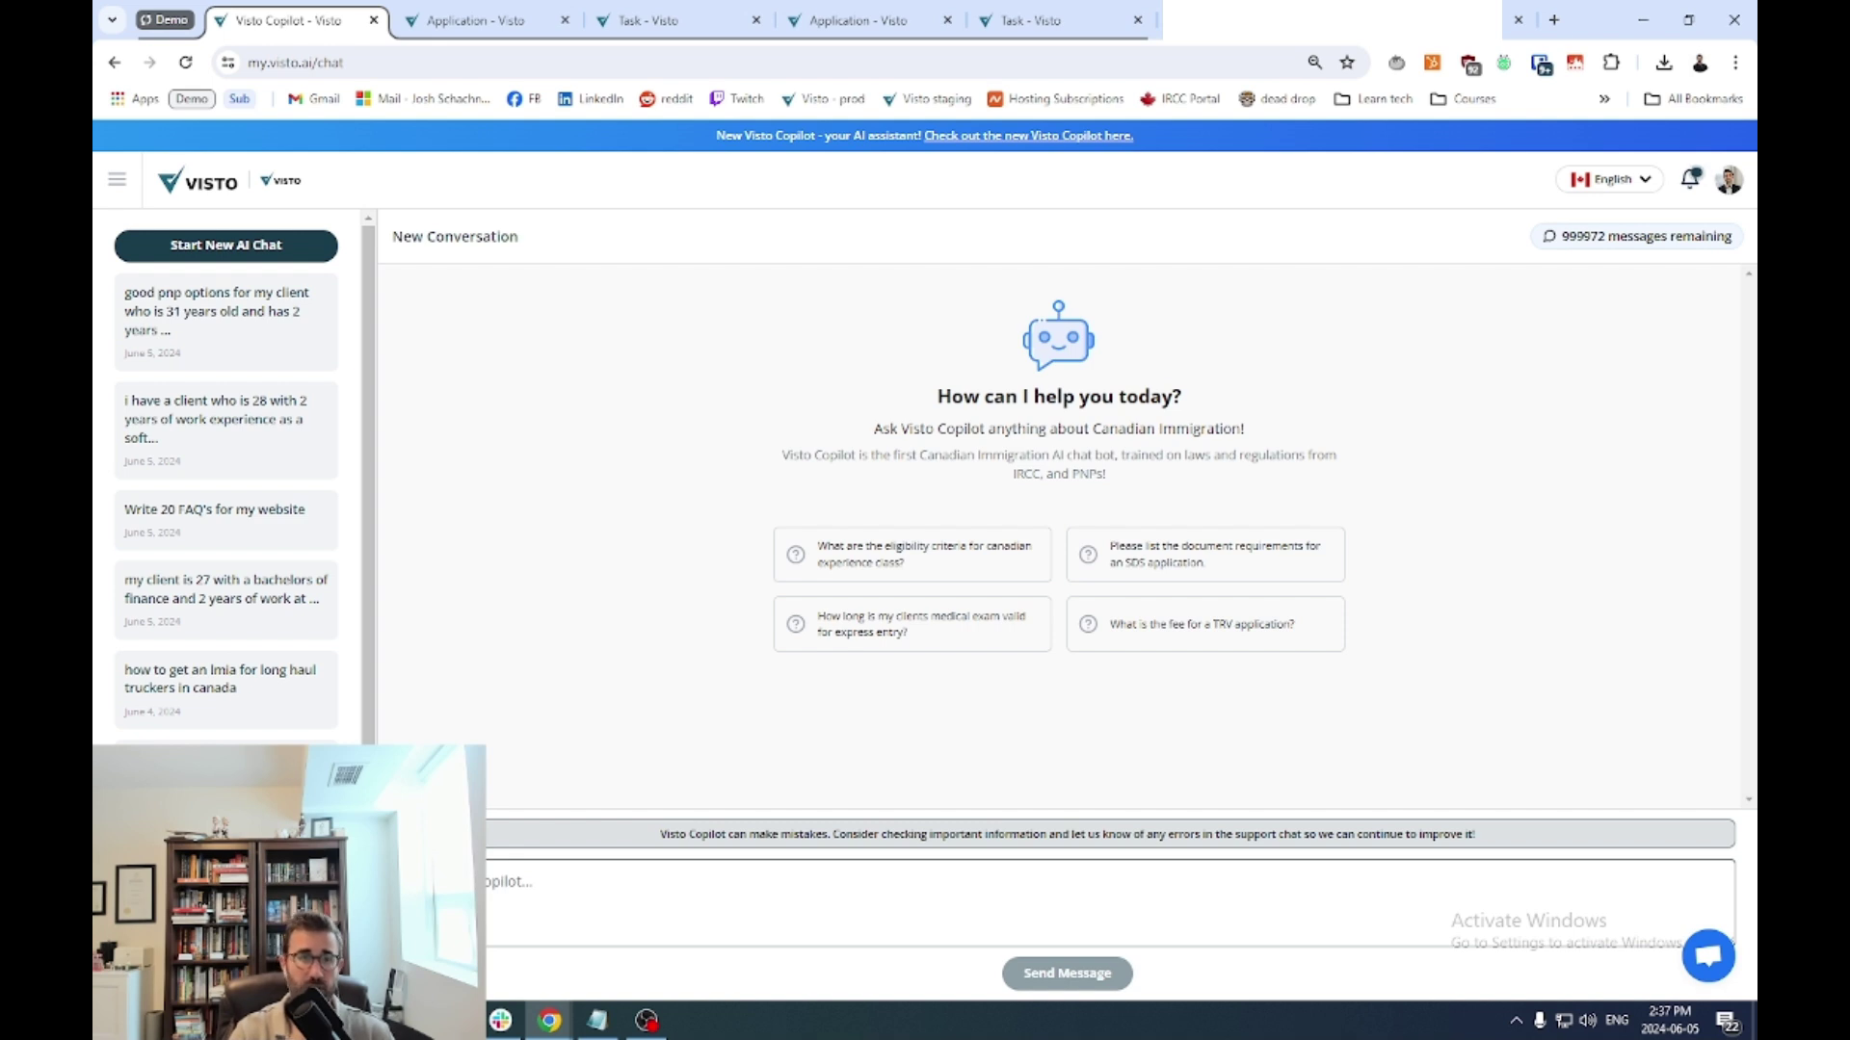
pyautogui.write('what ar')
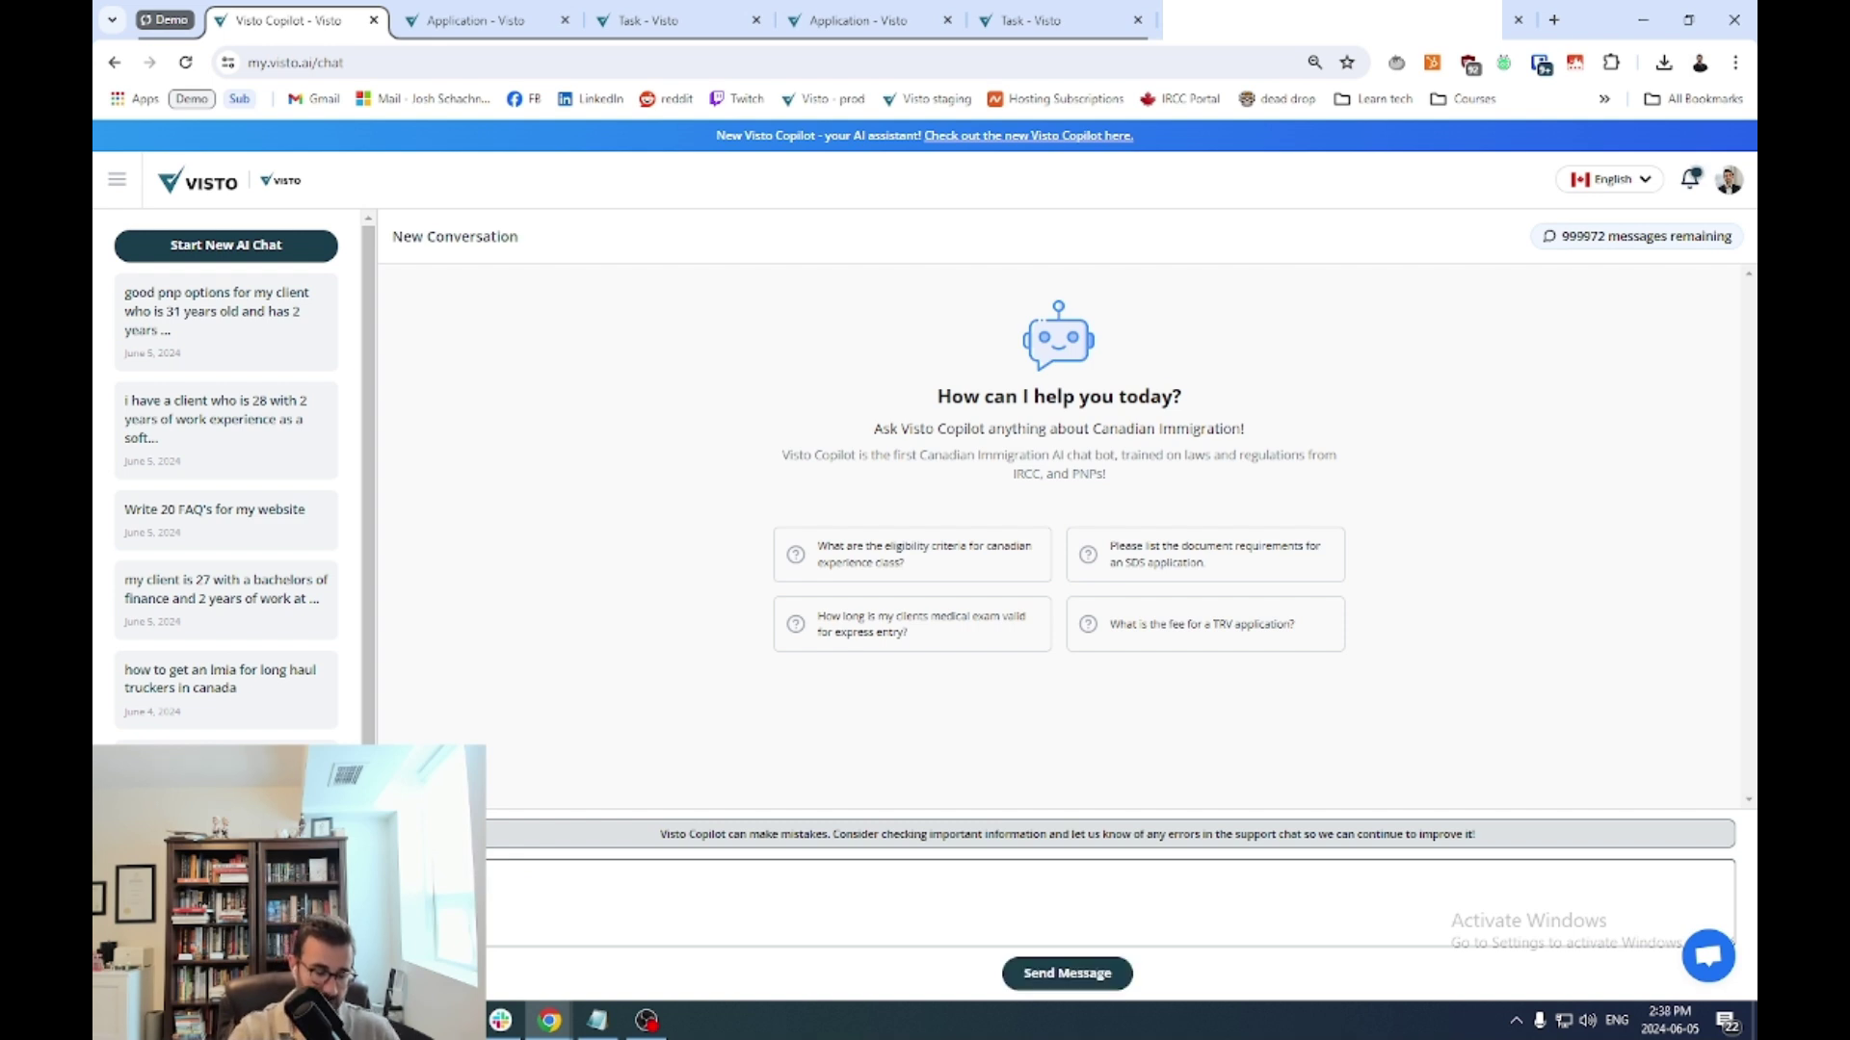
pyautogui.write('e the good ontario')
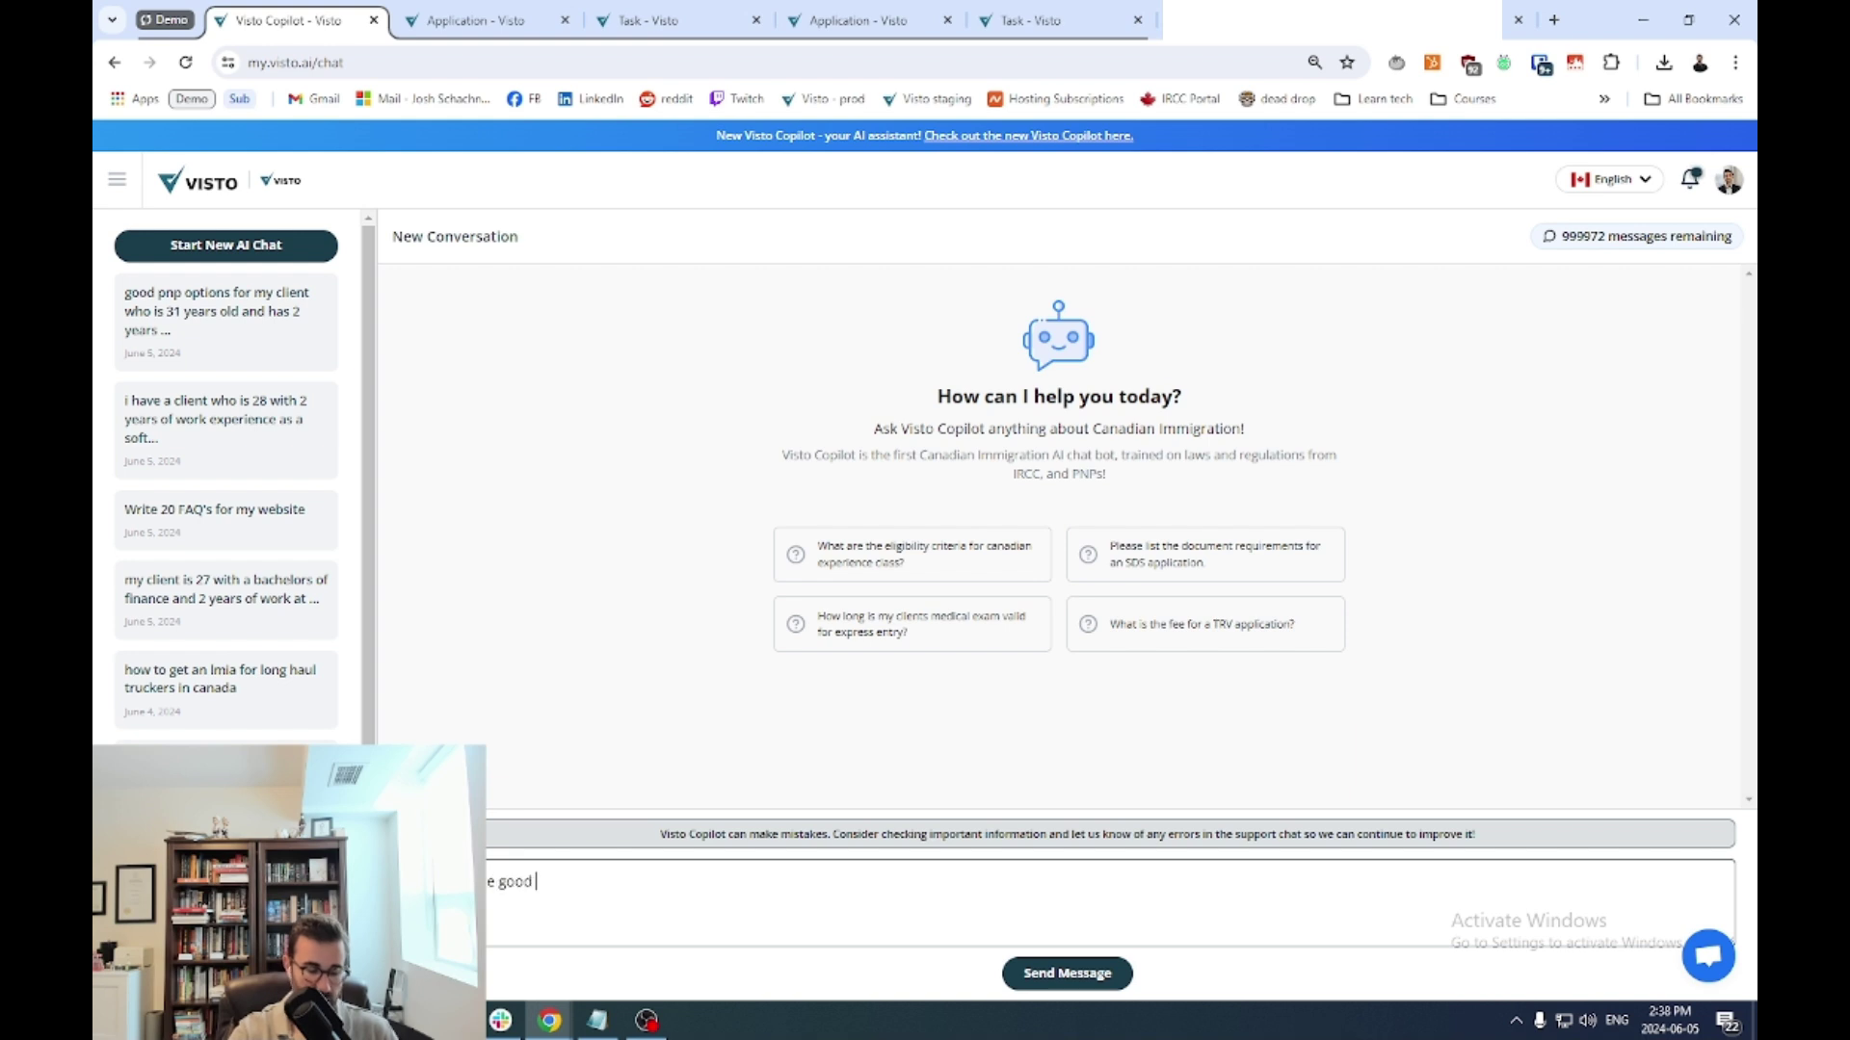
pyautogui.write(' pnps')
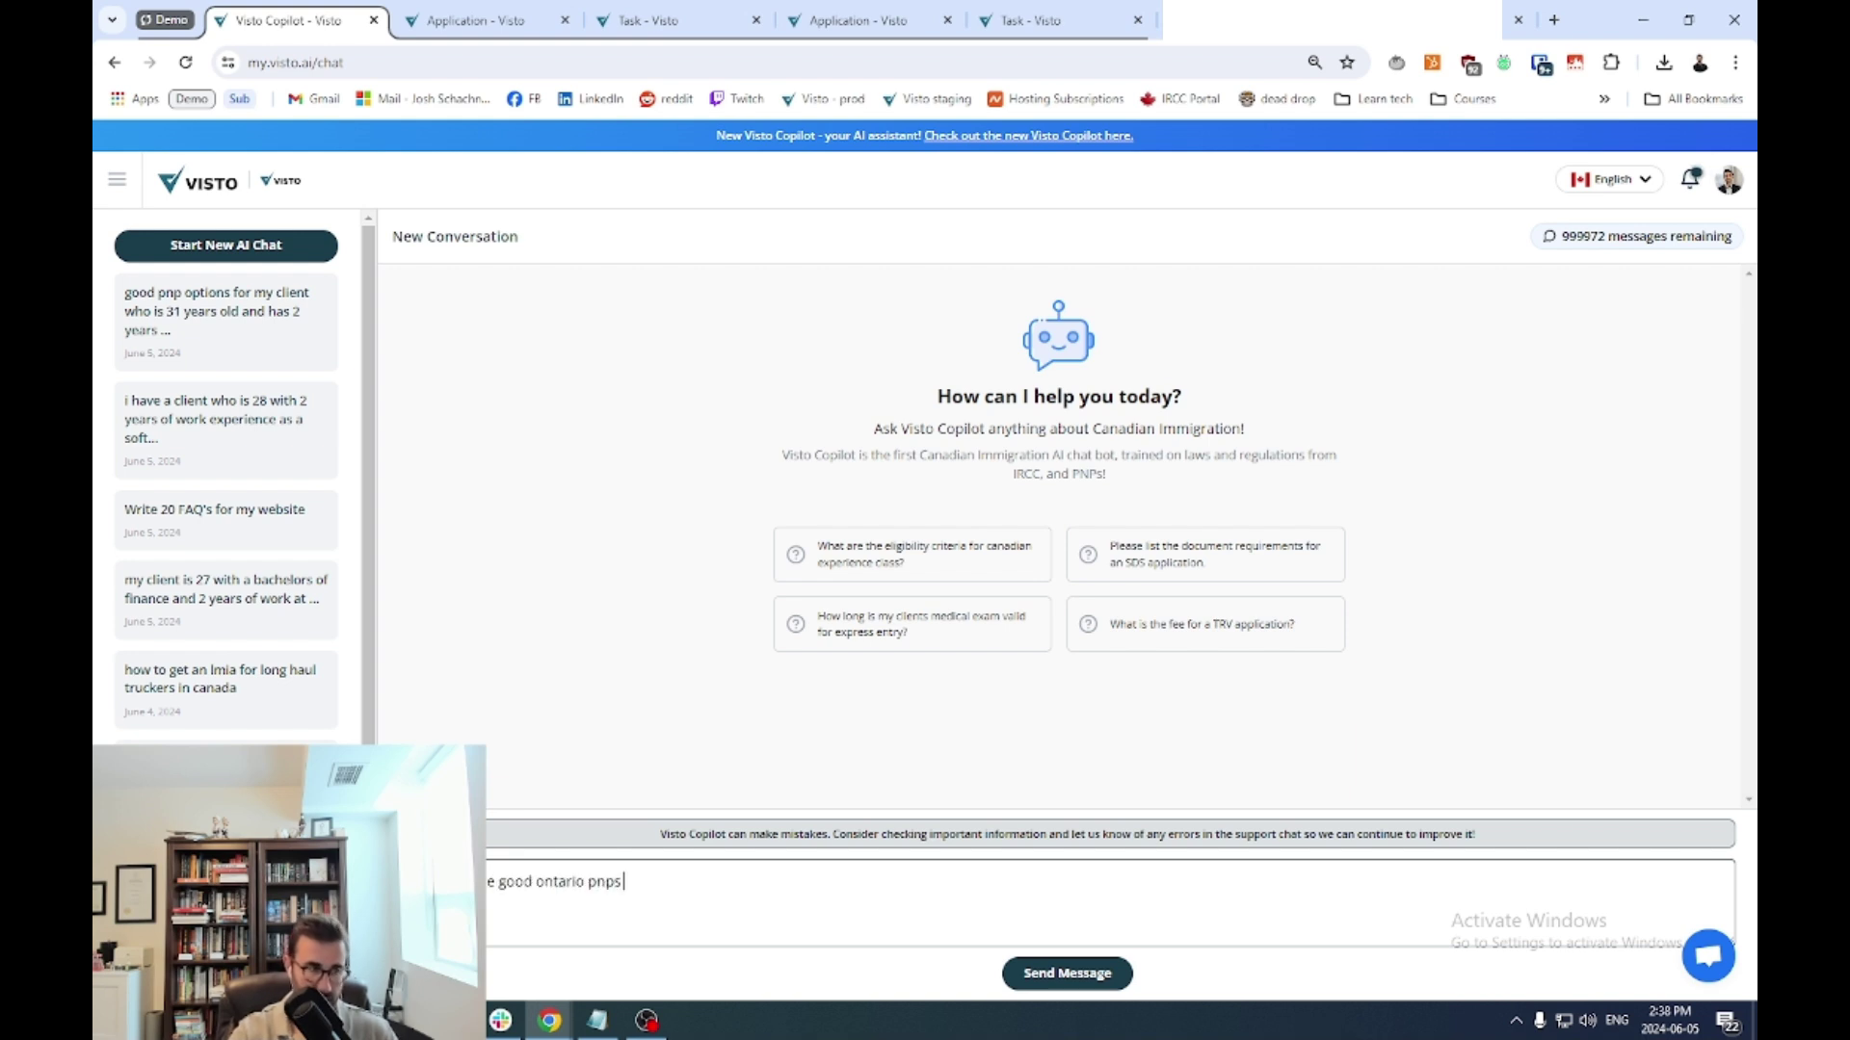
pyautogui.write(' for a 31 yea')
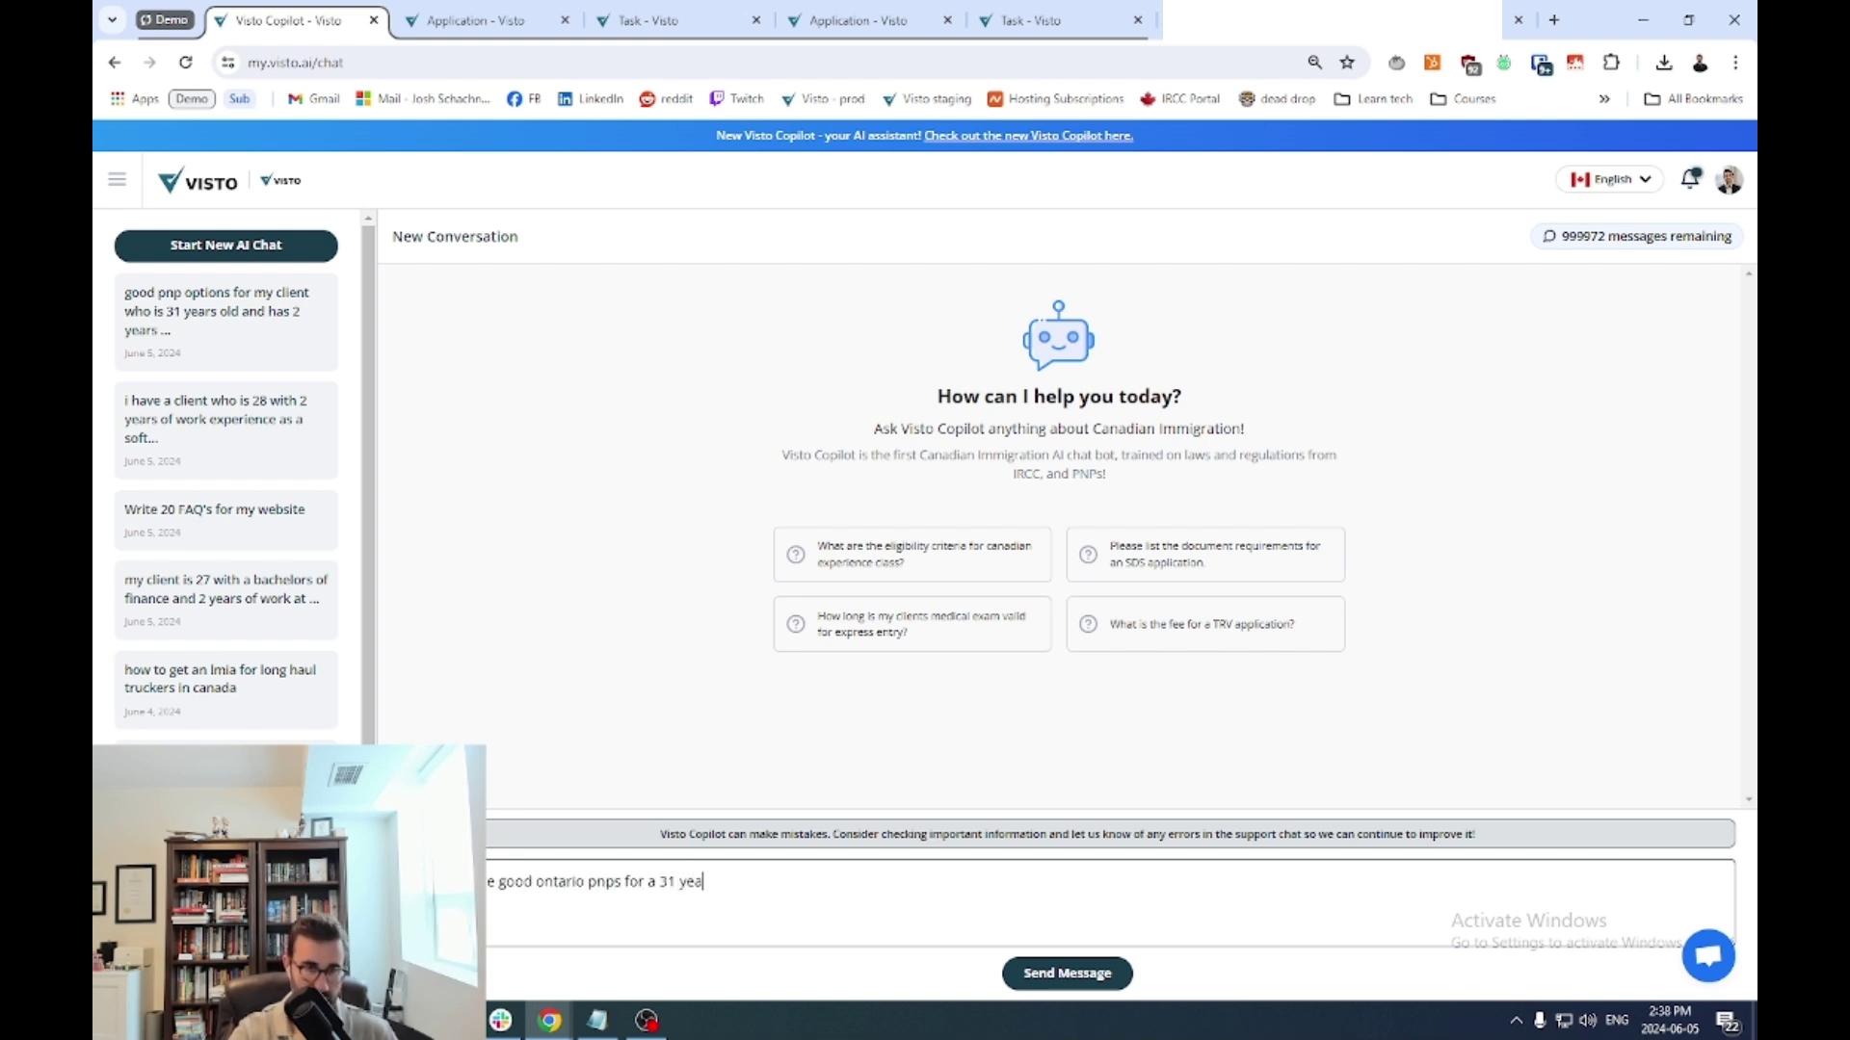
pyautogui.write('r old IT worker who has')
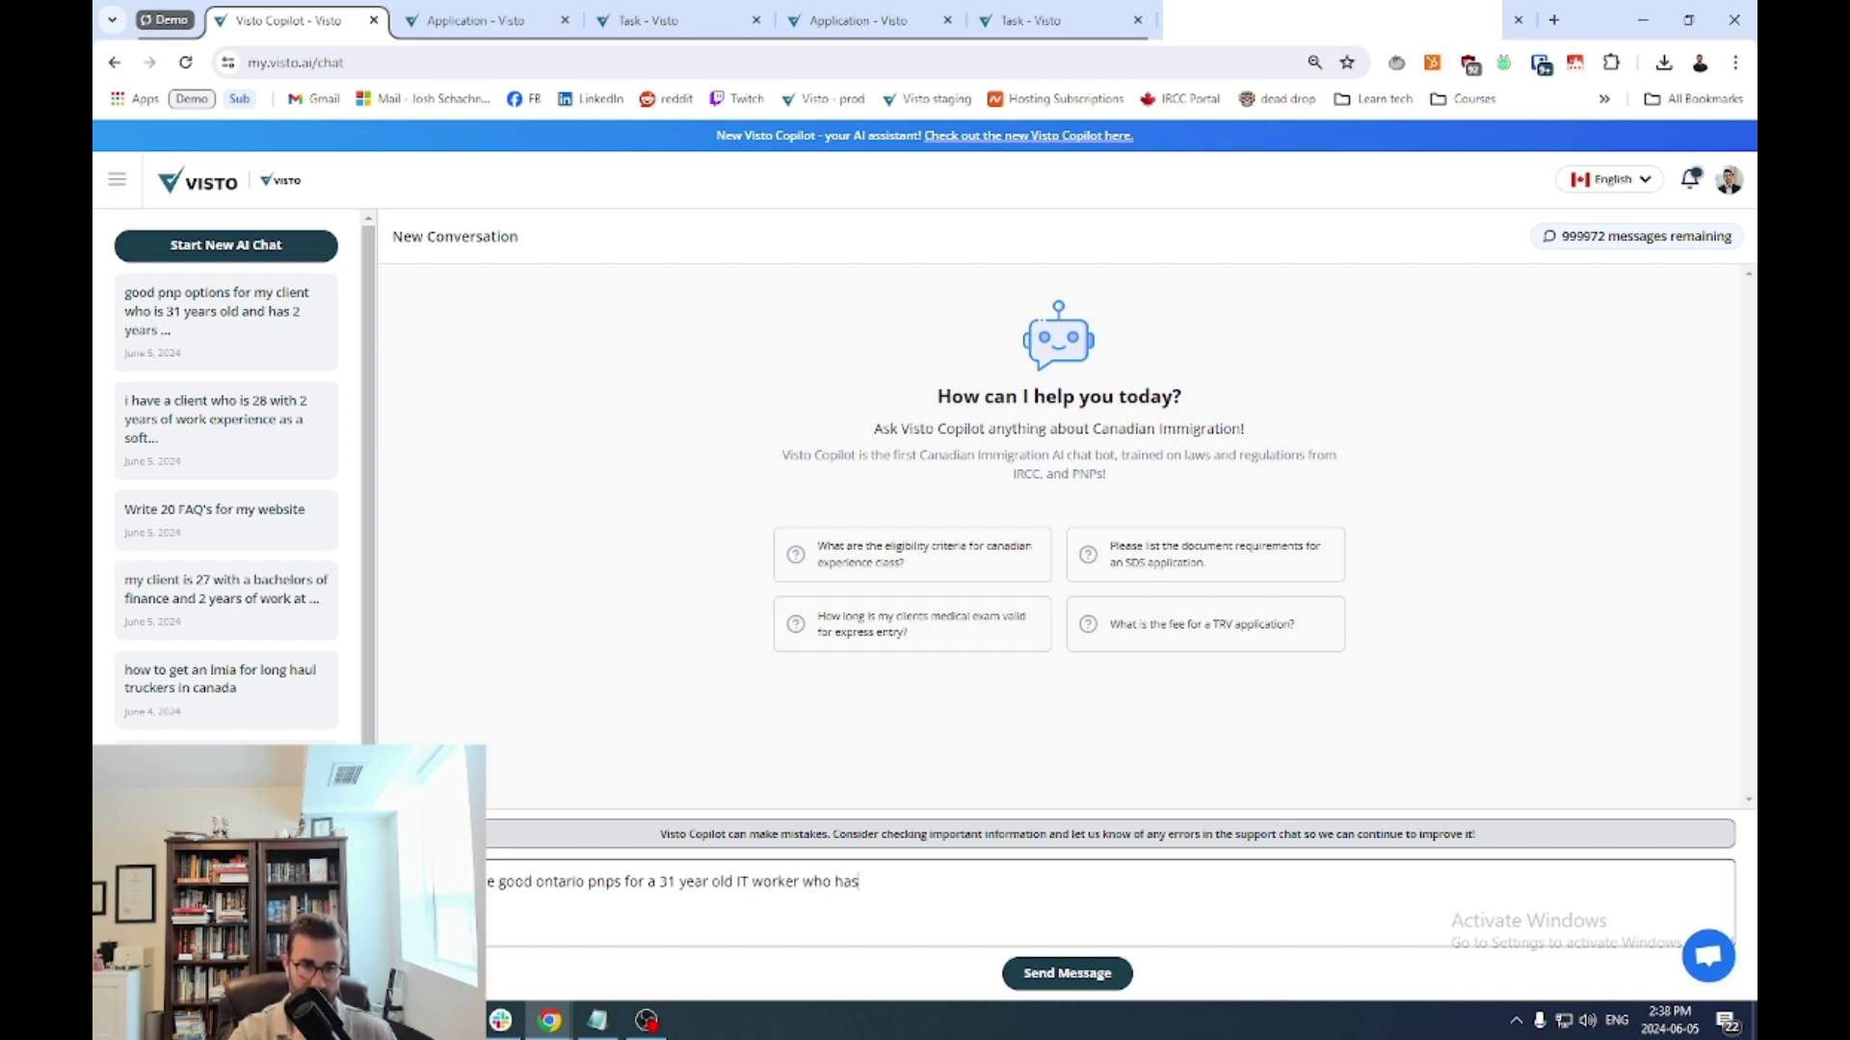
pyautogui.write(' a year of work experience in ot')
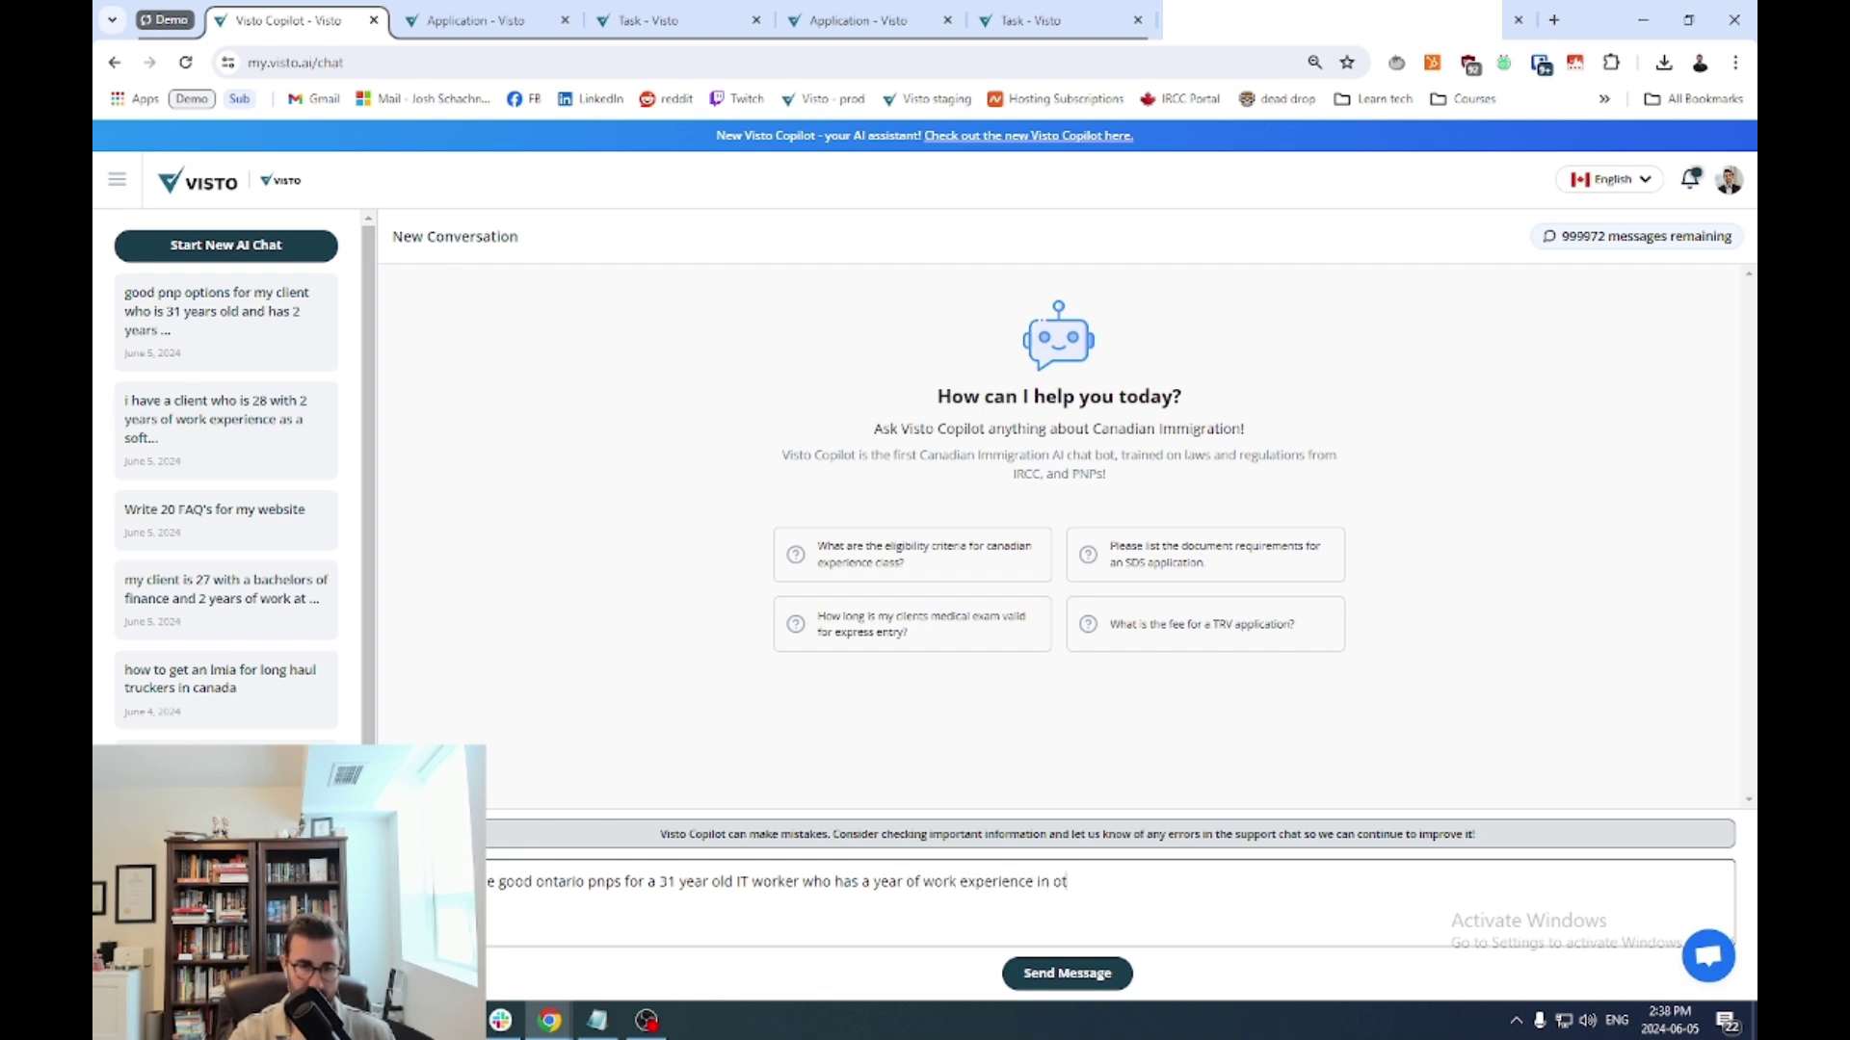
pyautogui.write('tawa and a mas')
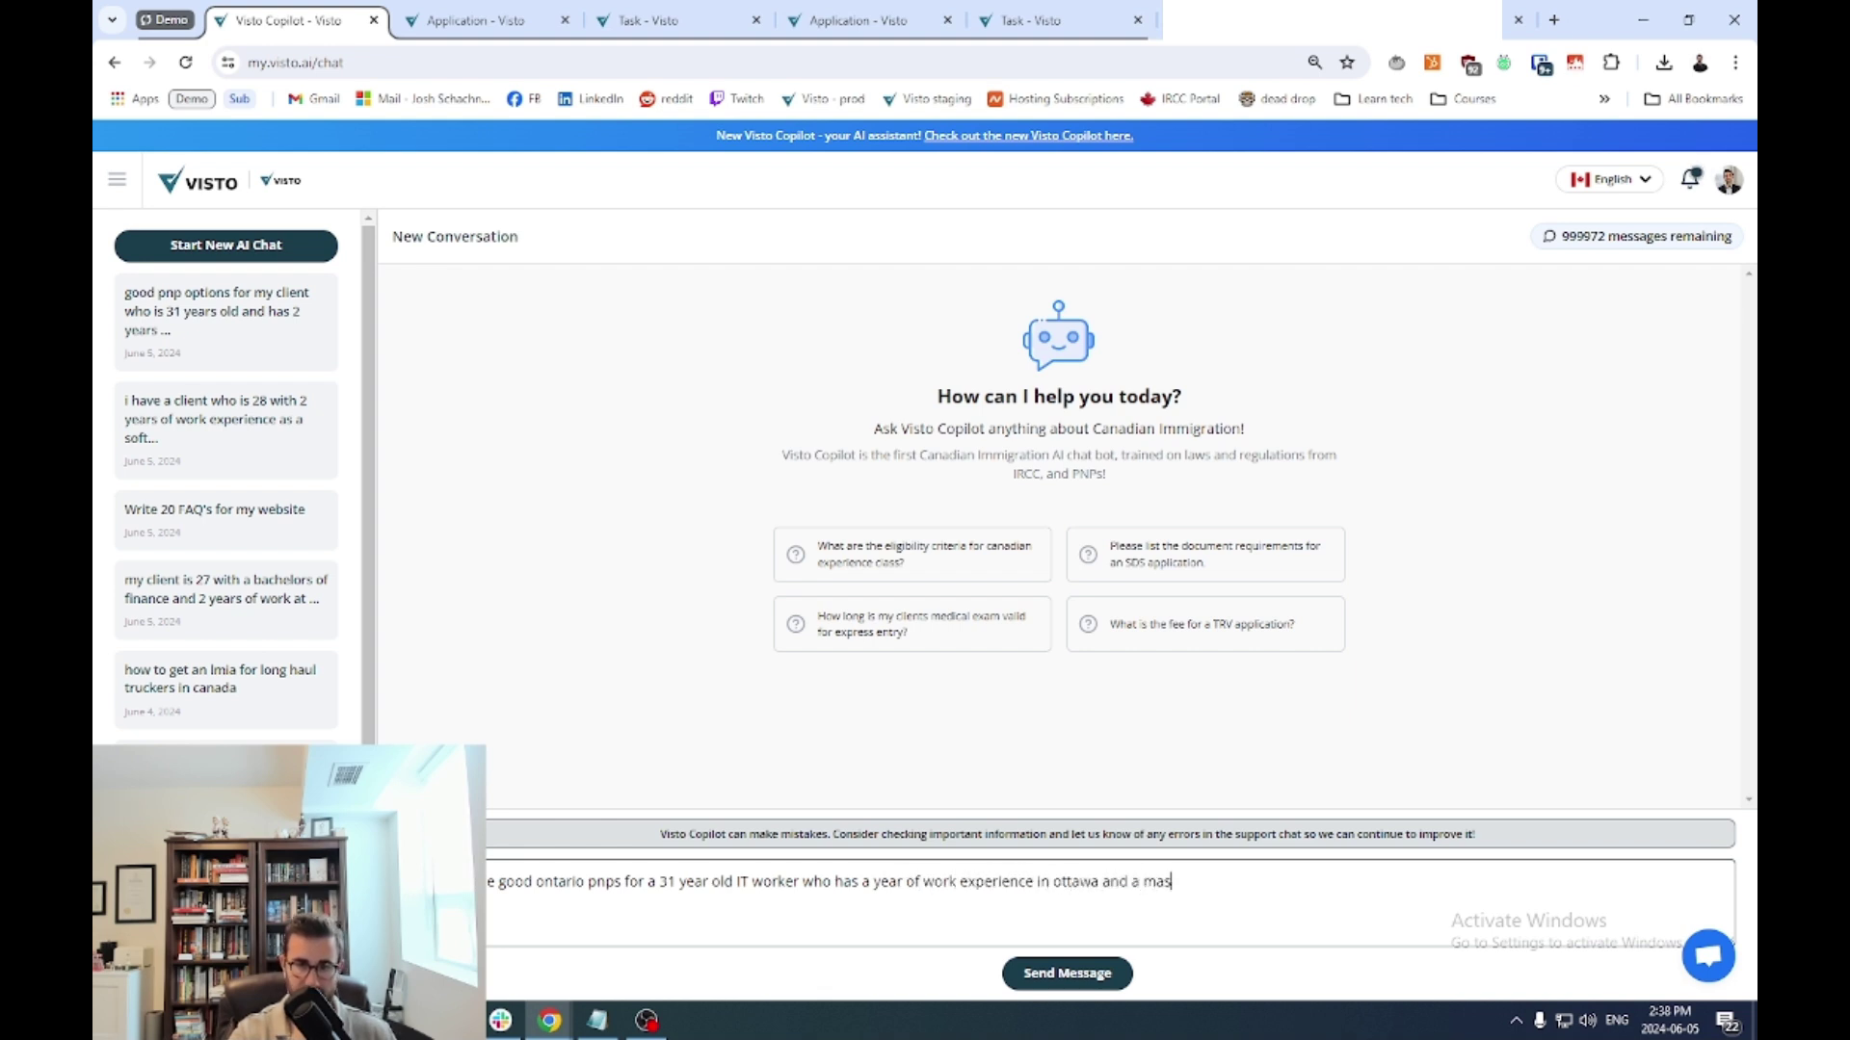
pyautogui.write('ters degree')
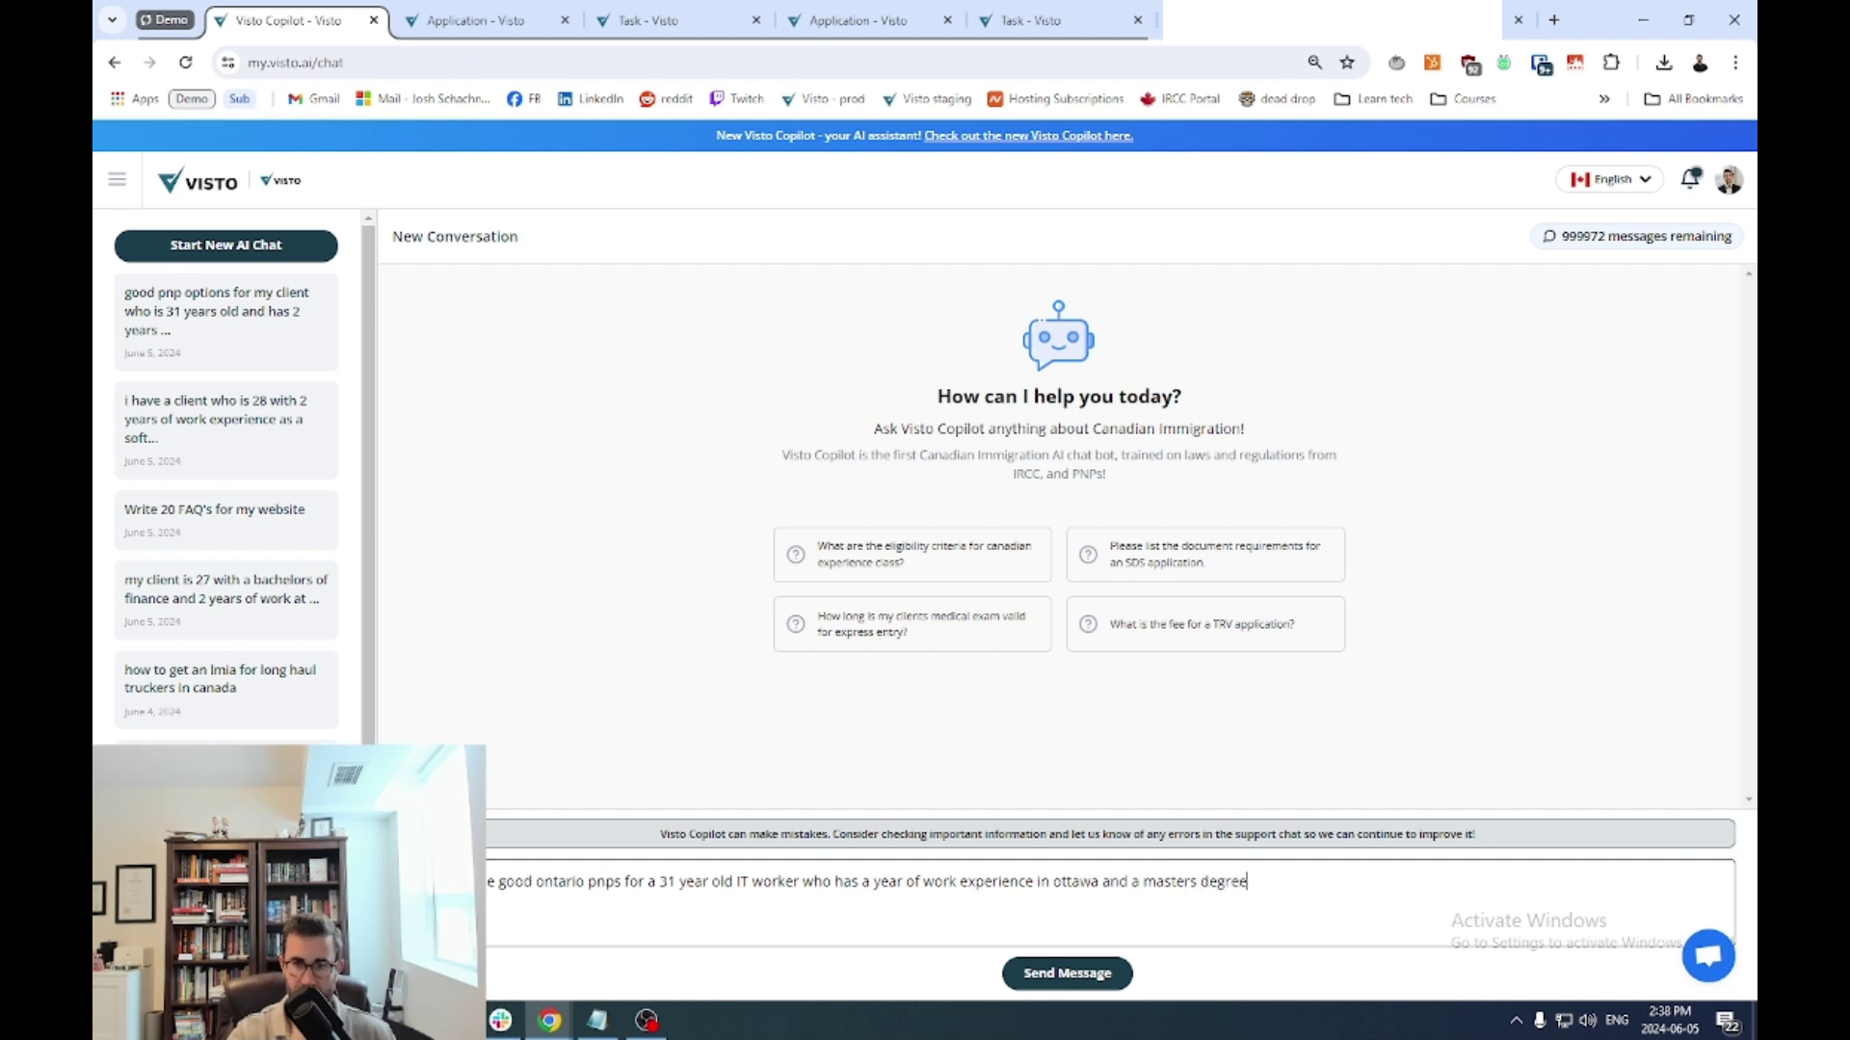
pyautogui.press('Return')
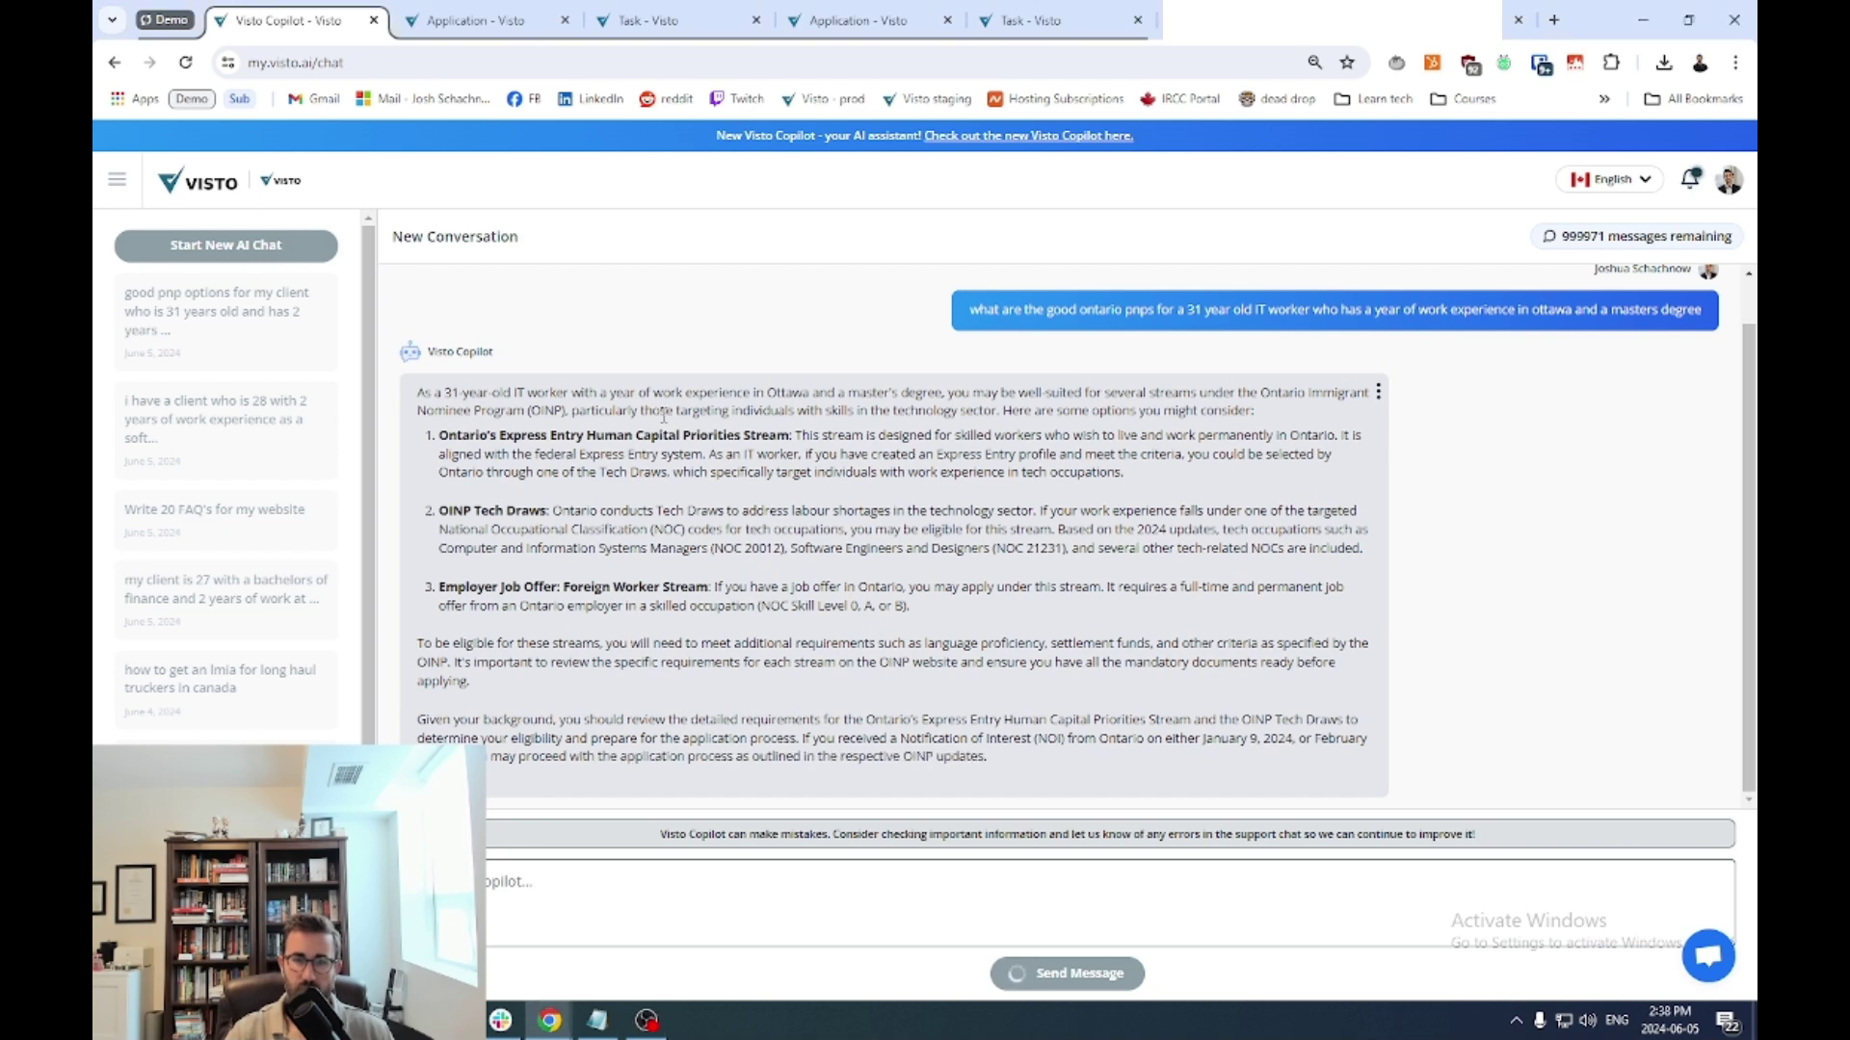
# Review the suggested streams, including Human Capital Priorities and Employer Job Offer: Foreign Worker.
pyautogui.scroll(1, 690, 417)
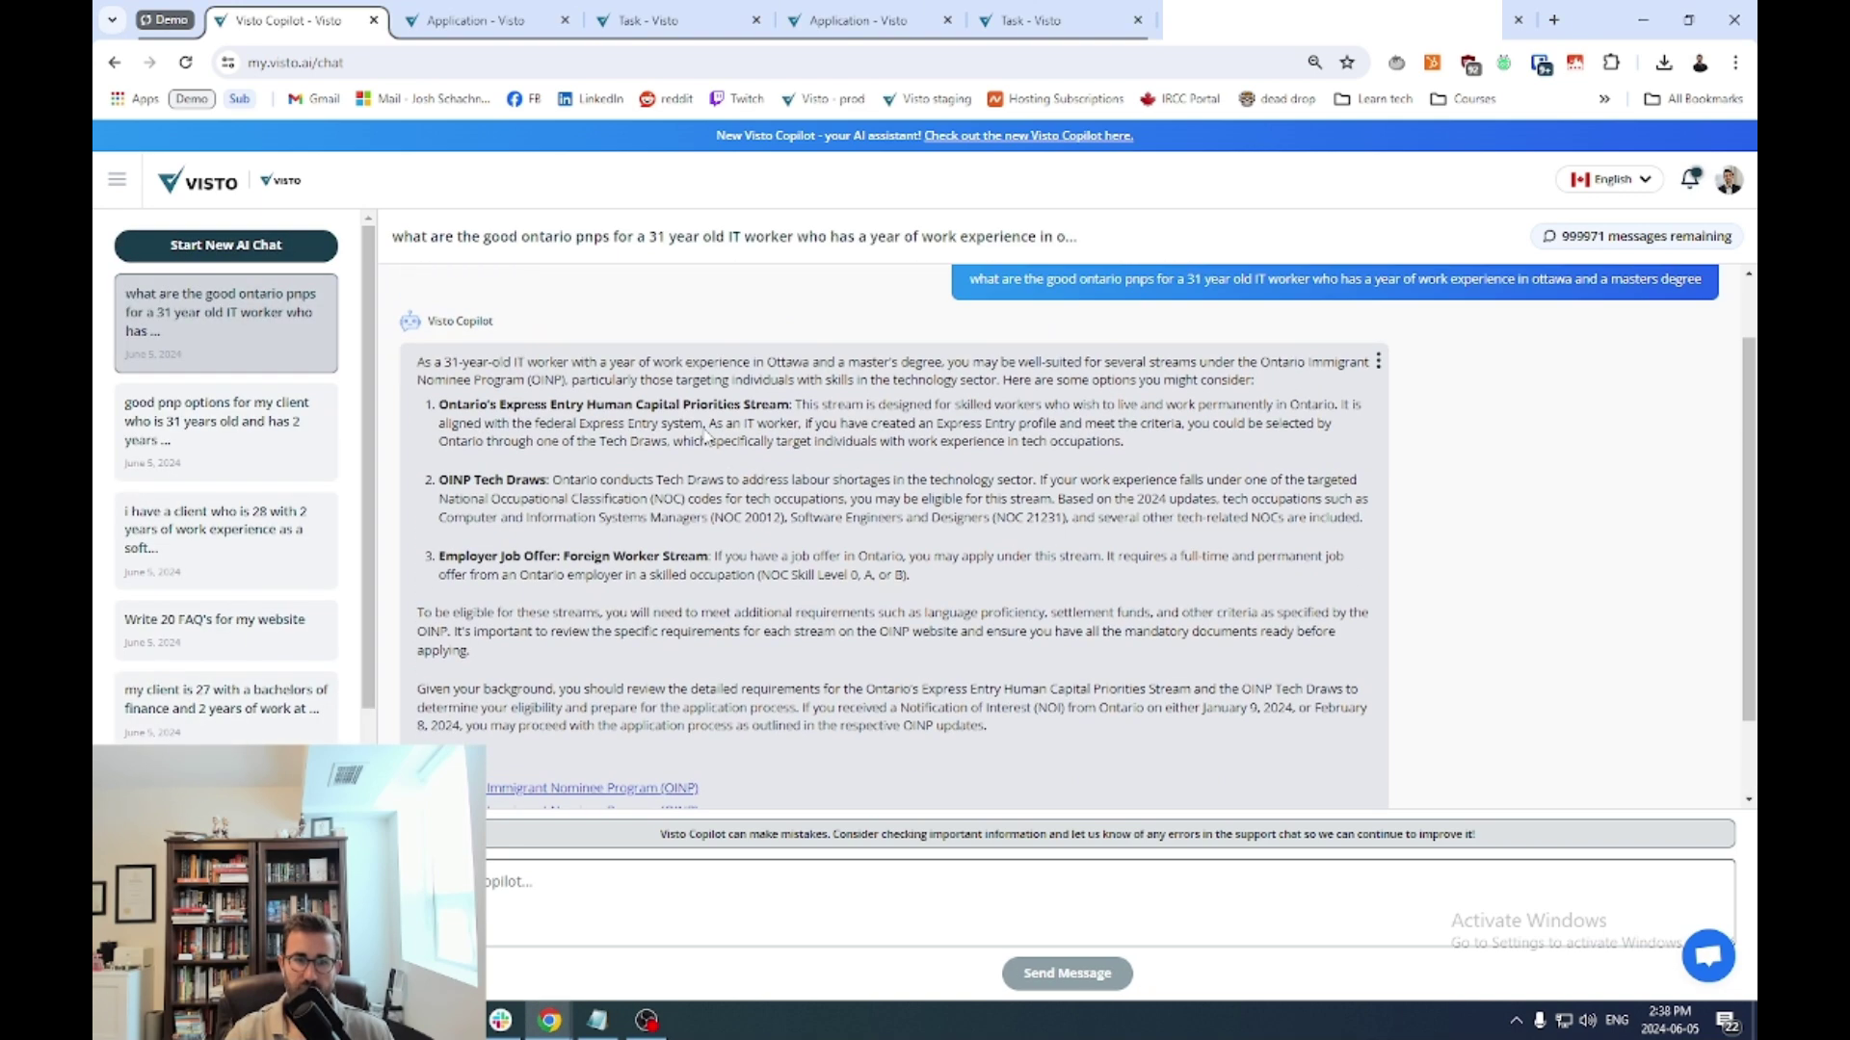
pyautogui.moveTo(460, 406); pyautogui.dragTo(792, 405)
pyautogui.scroll(-1, 731, 498)
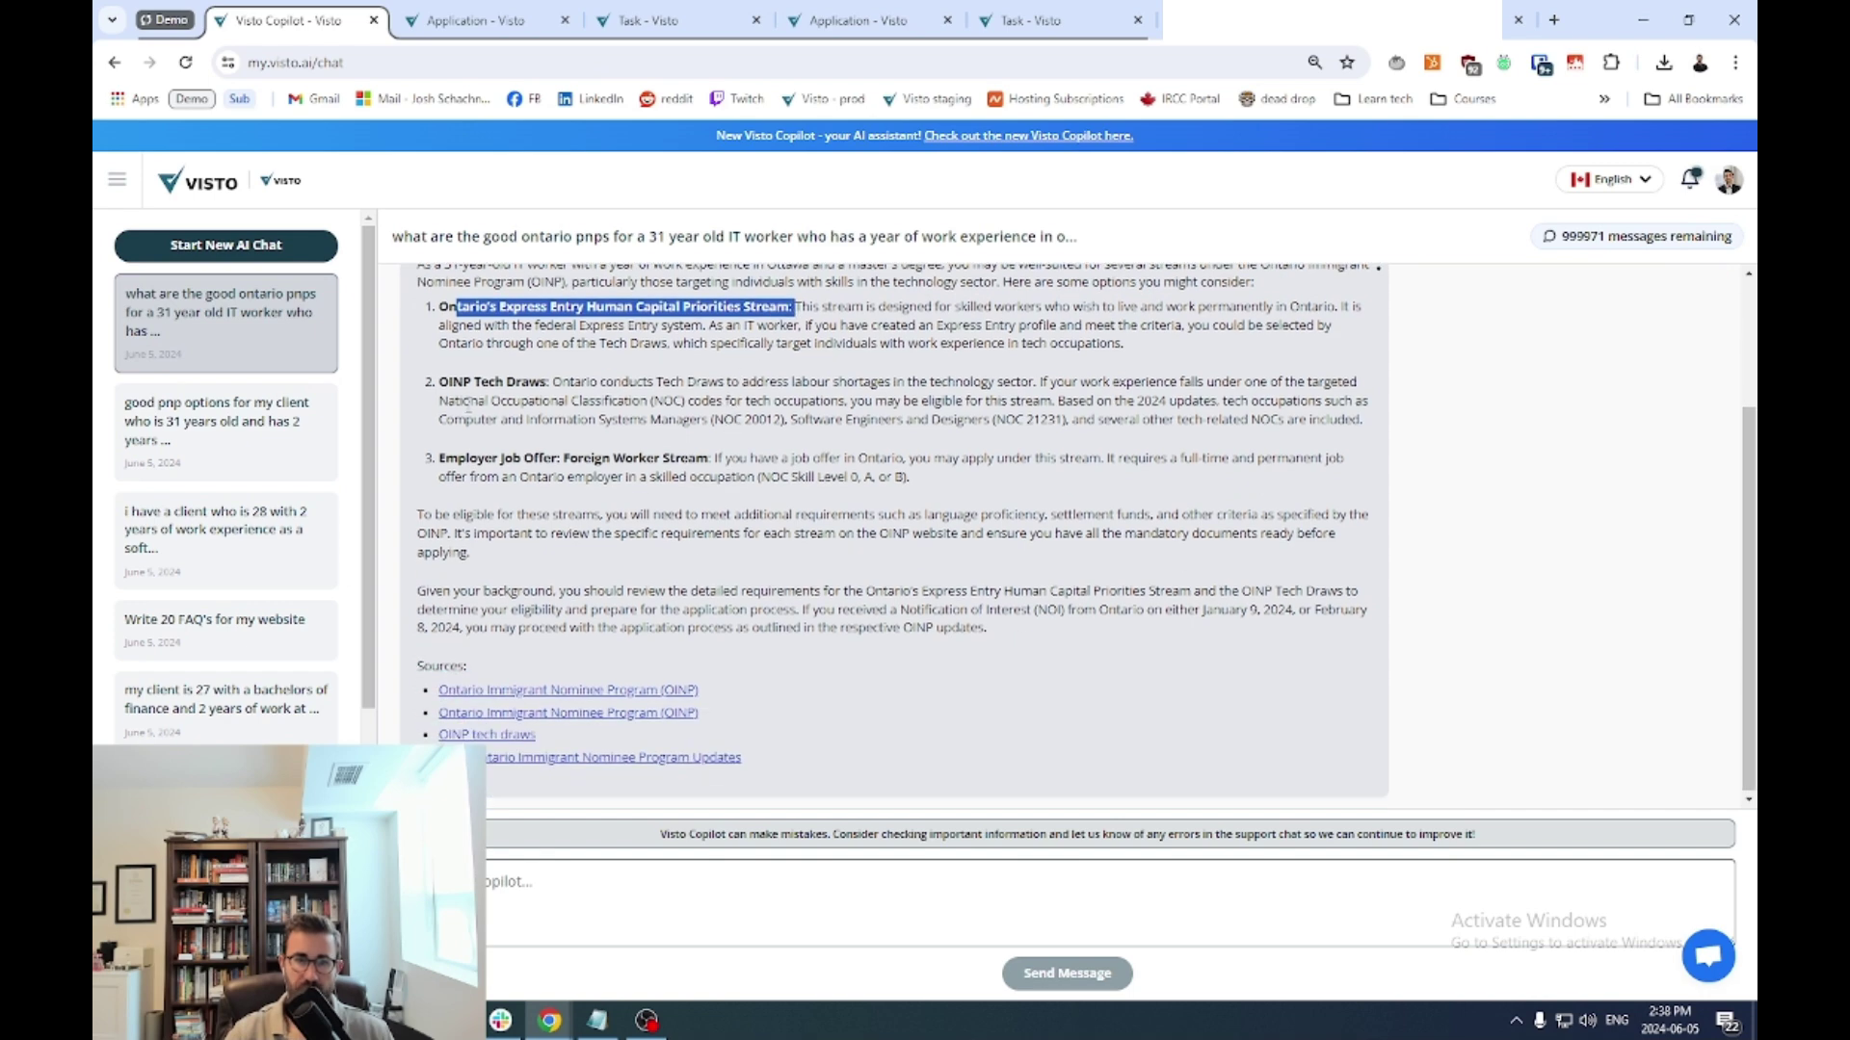
pyautogui.moveTo(442, 382); pyautogui.dragTo(551, 383)
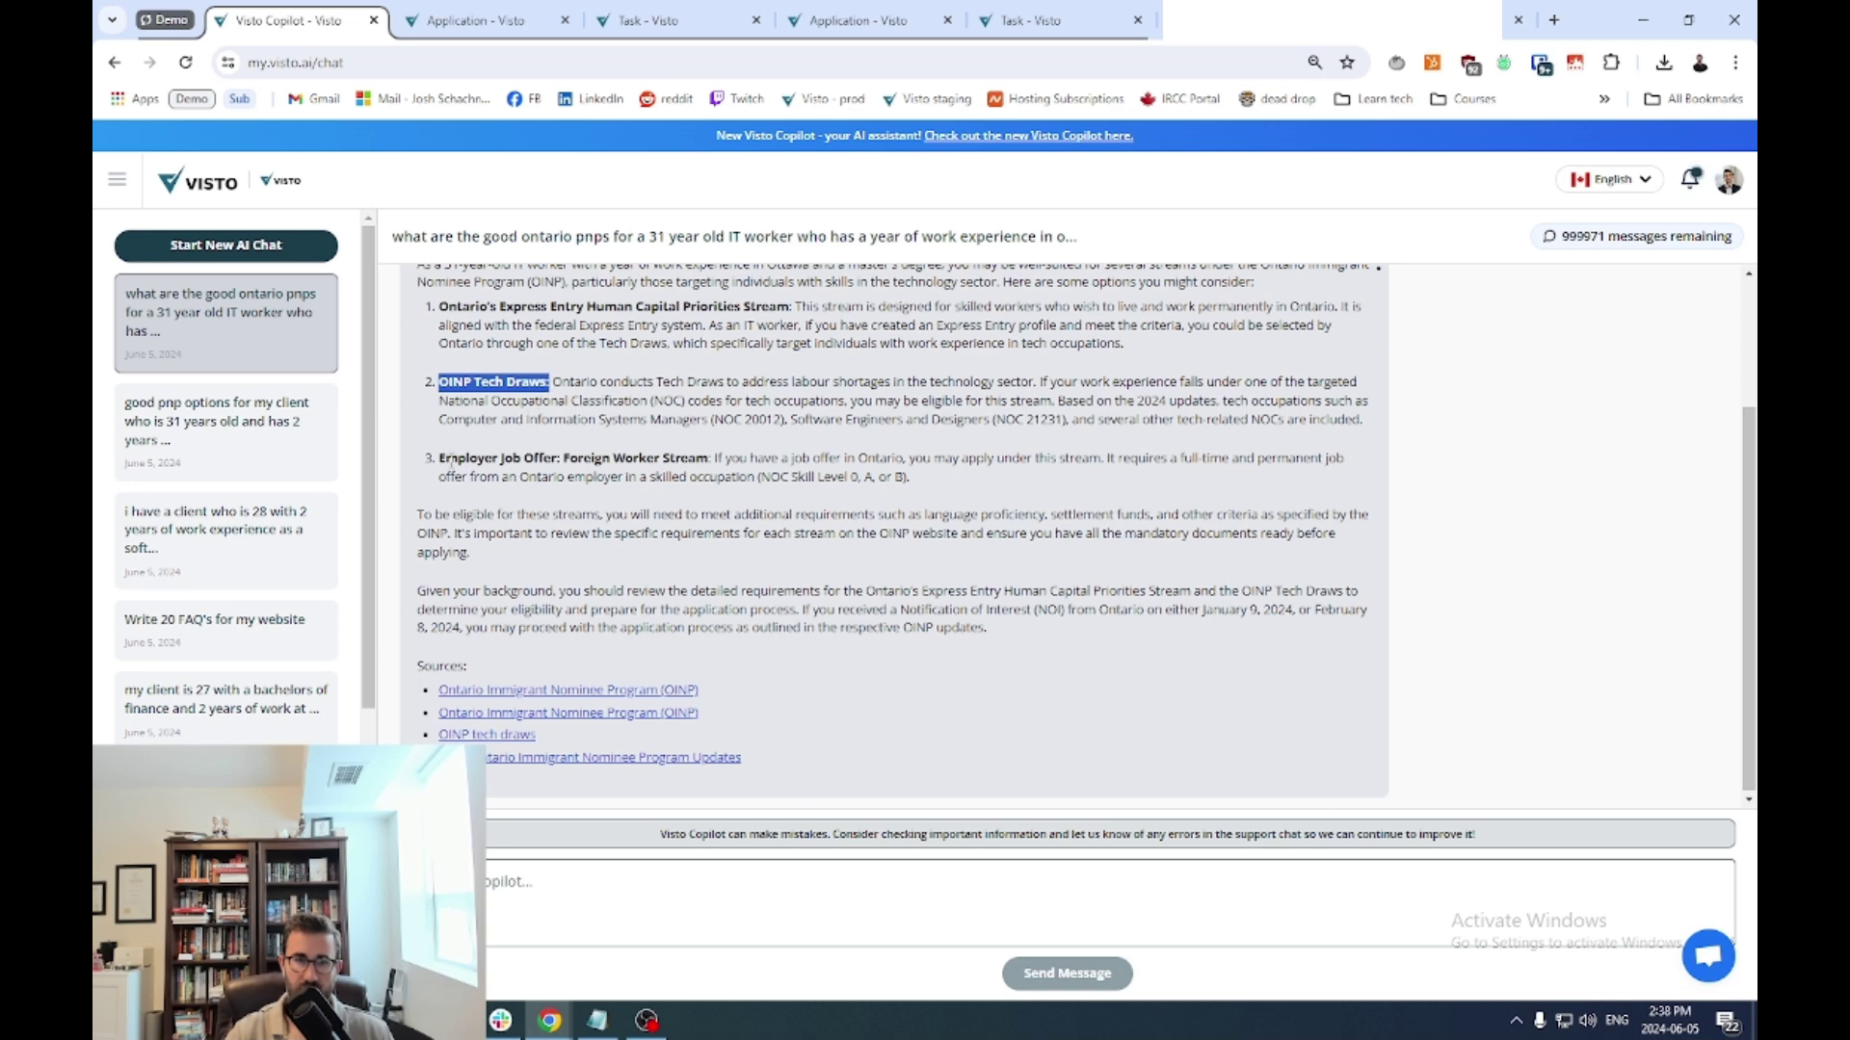
pyautogui.moveTo(444, 458)
pyautogui.mouseDown()
pyautogui.moveTo(939, 452)
pyautogui.moveTo(935, 479)
pyautogui.mouseUp()
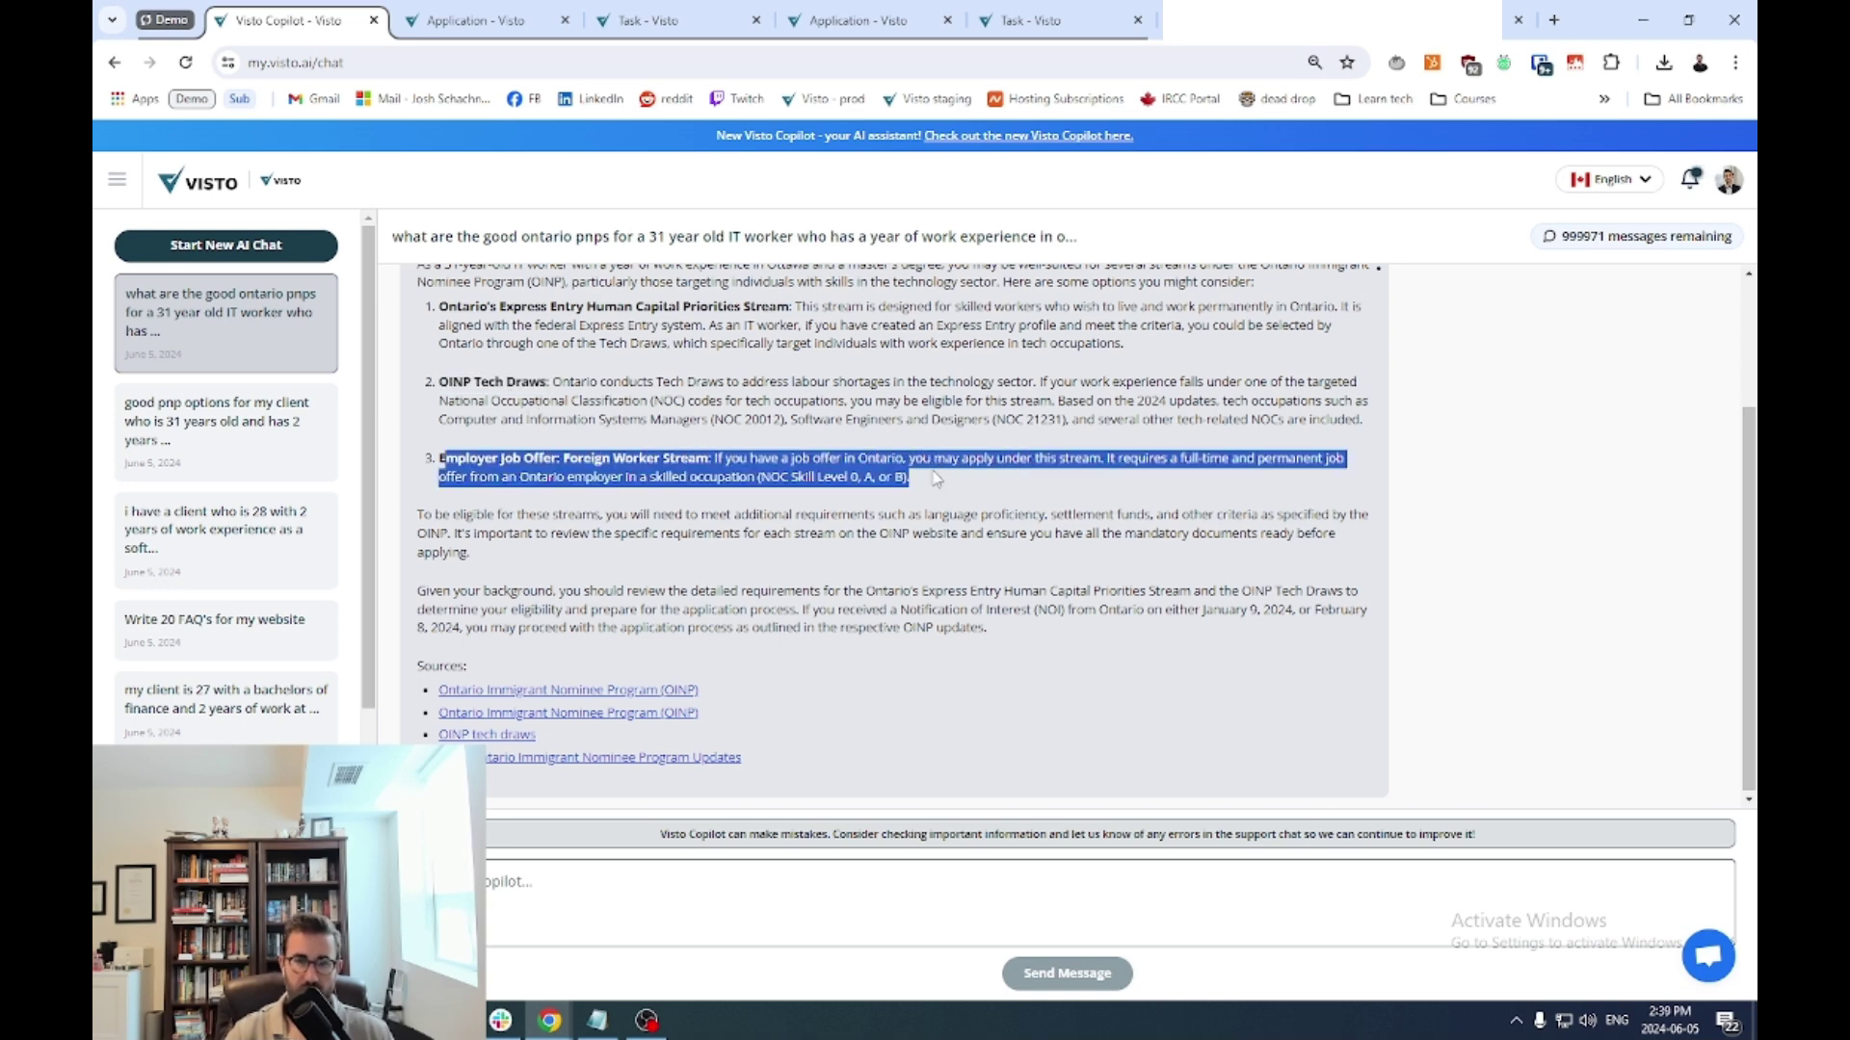
pyautogui.click(632, 542)
# Open the first cited source, the Ontario Immigrant Nominee Program (OINP) page.
pyautogui.scroll(1, 632, 543)
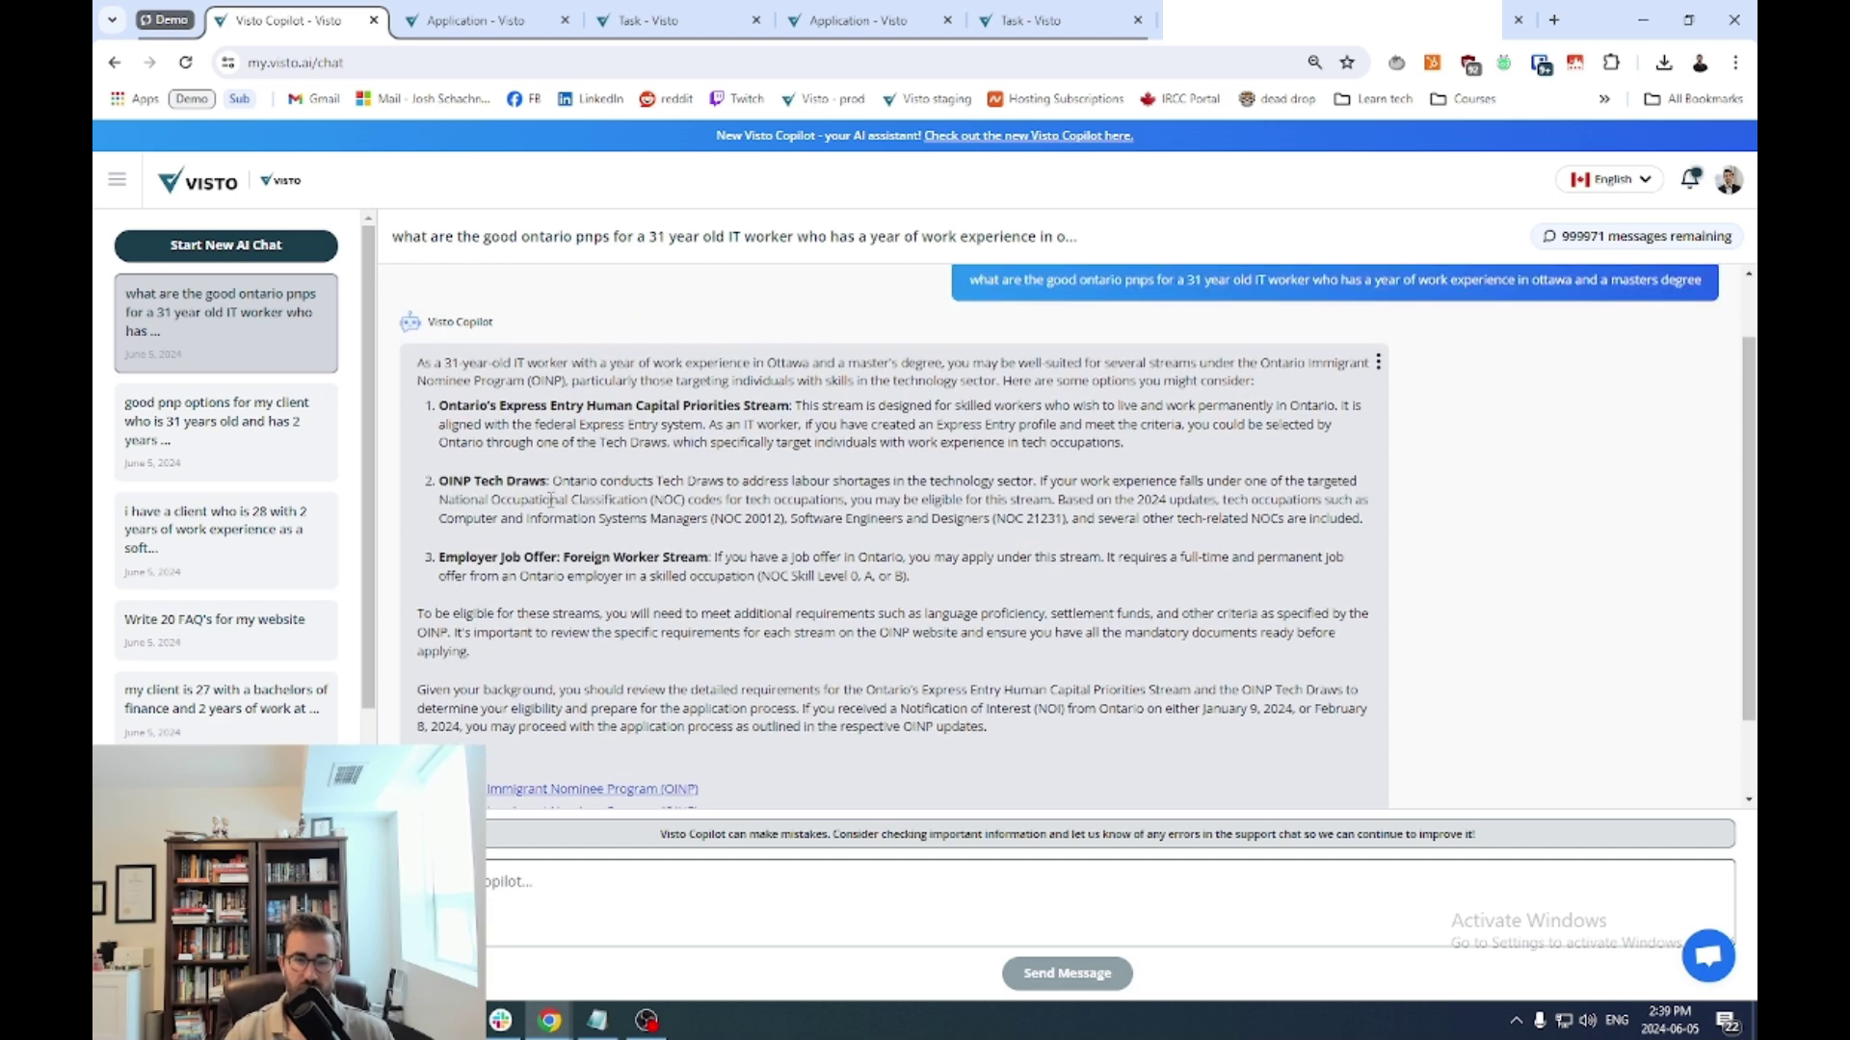
pyautogui.scroll(-1, 678, 506)
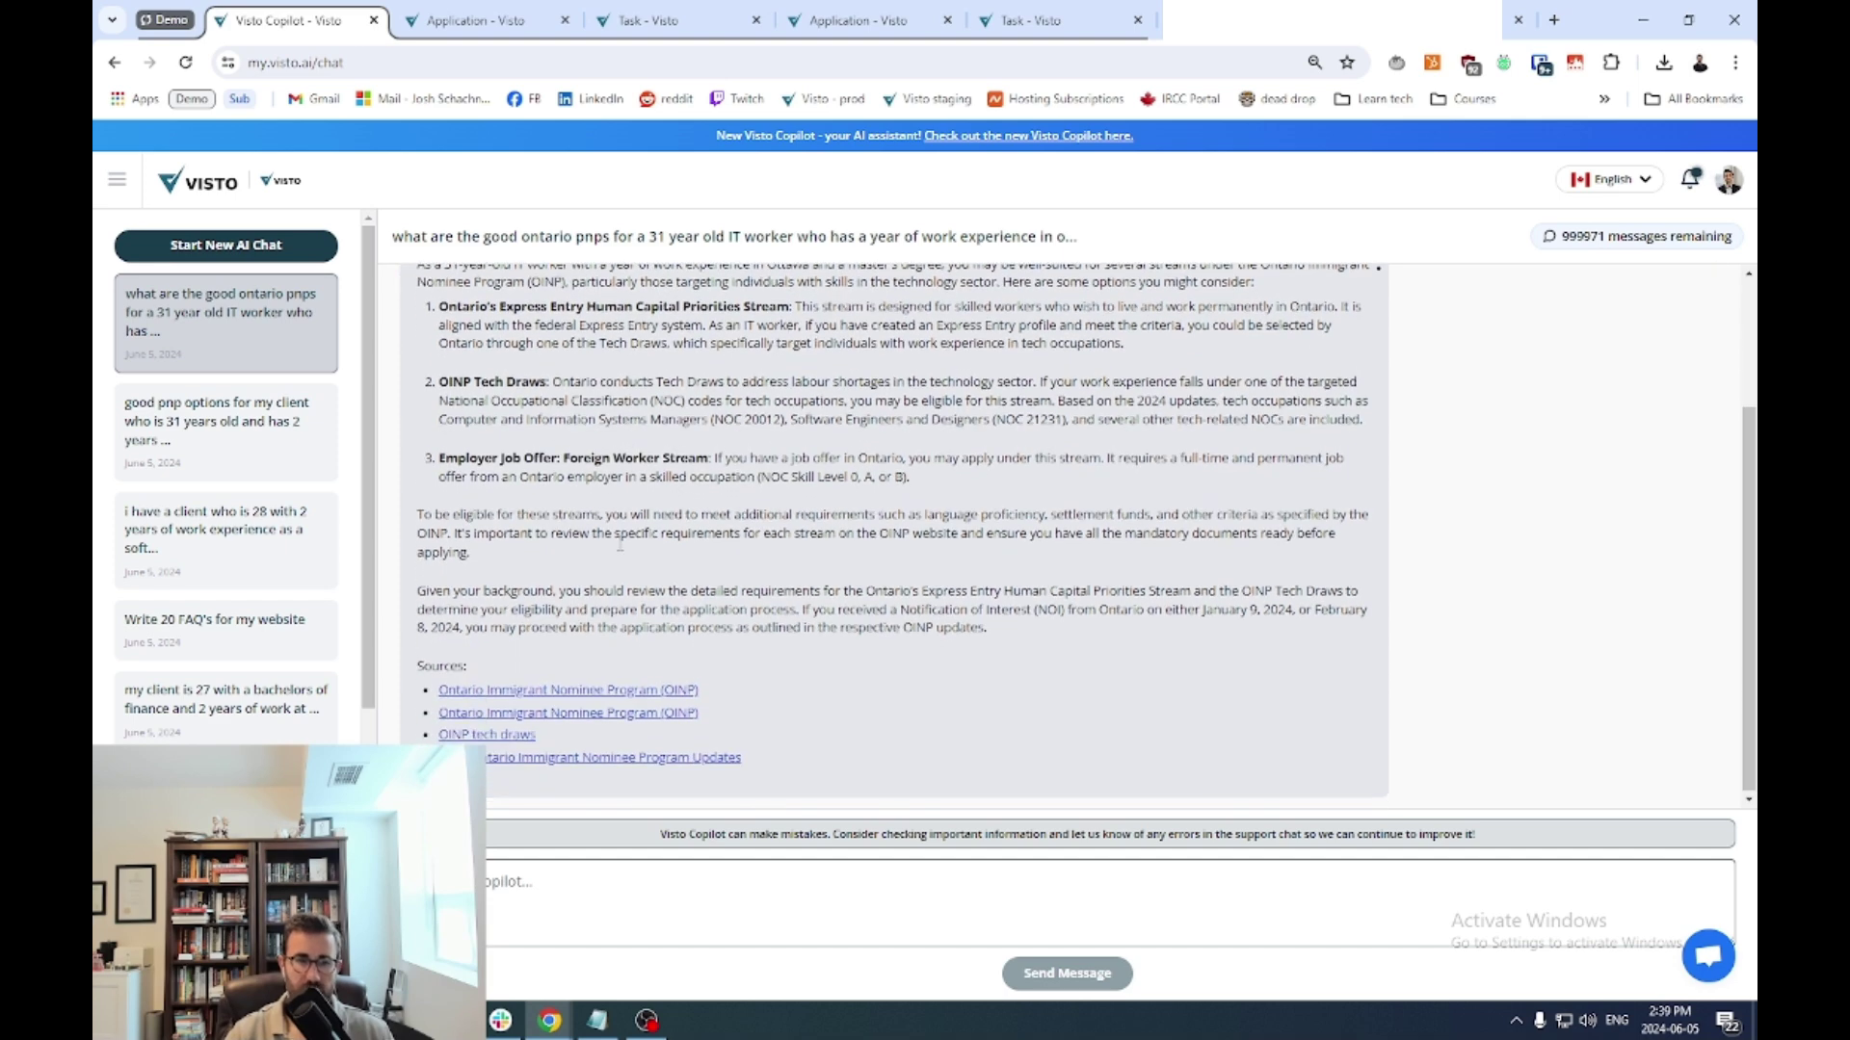
pyautogui.click(556, 695)
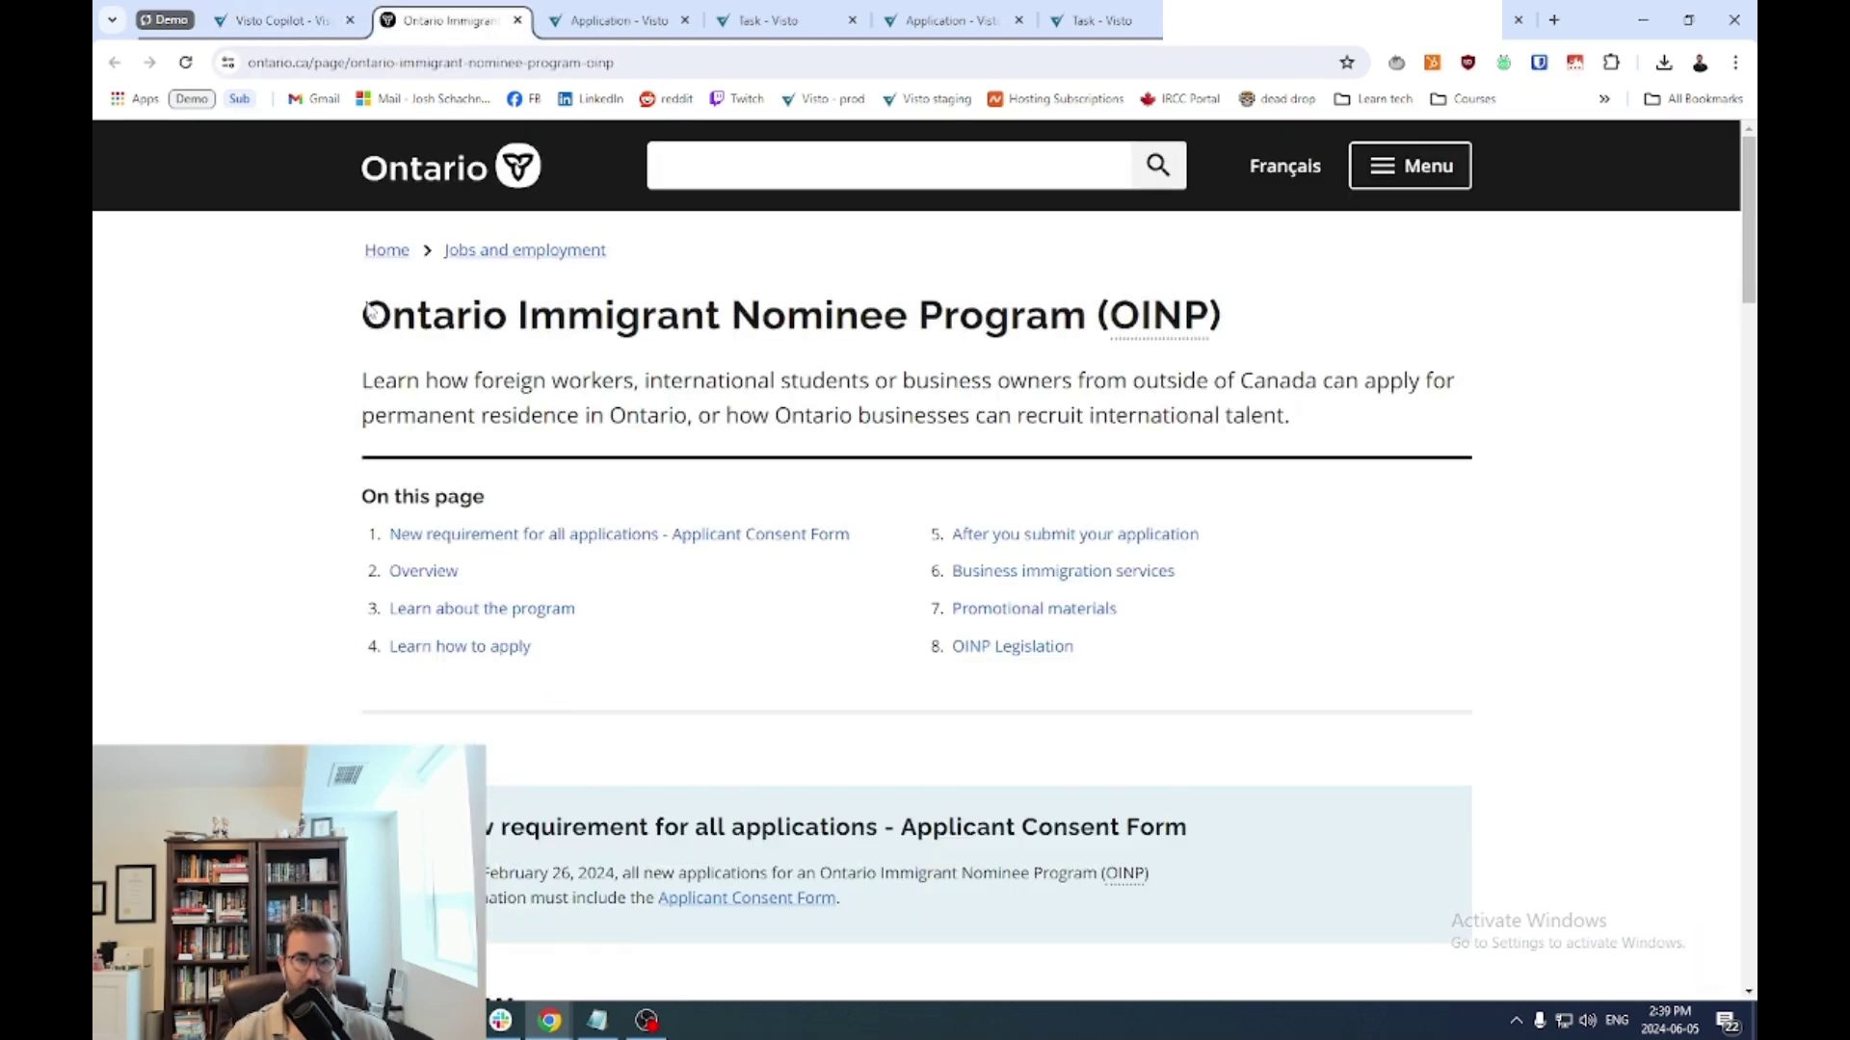
# Read the OINP page title, intro and how-to-apply sections, then return to the Visto Copilot chat.
pyautogui.moveTo(360, 313); pyautogui.dragTo(1224, 419)
pyautogui.scroll(-10, 907, 478)
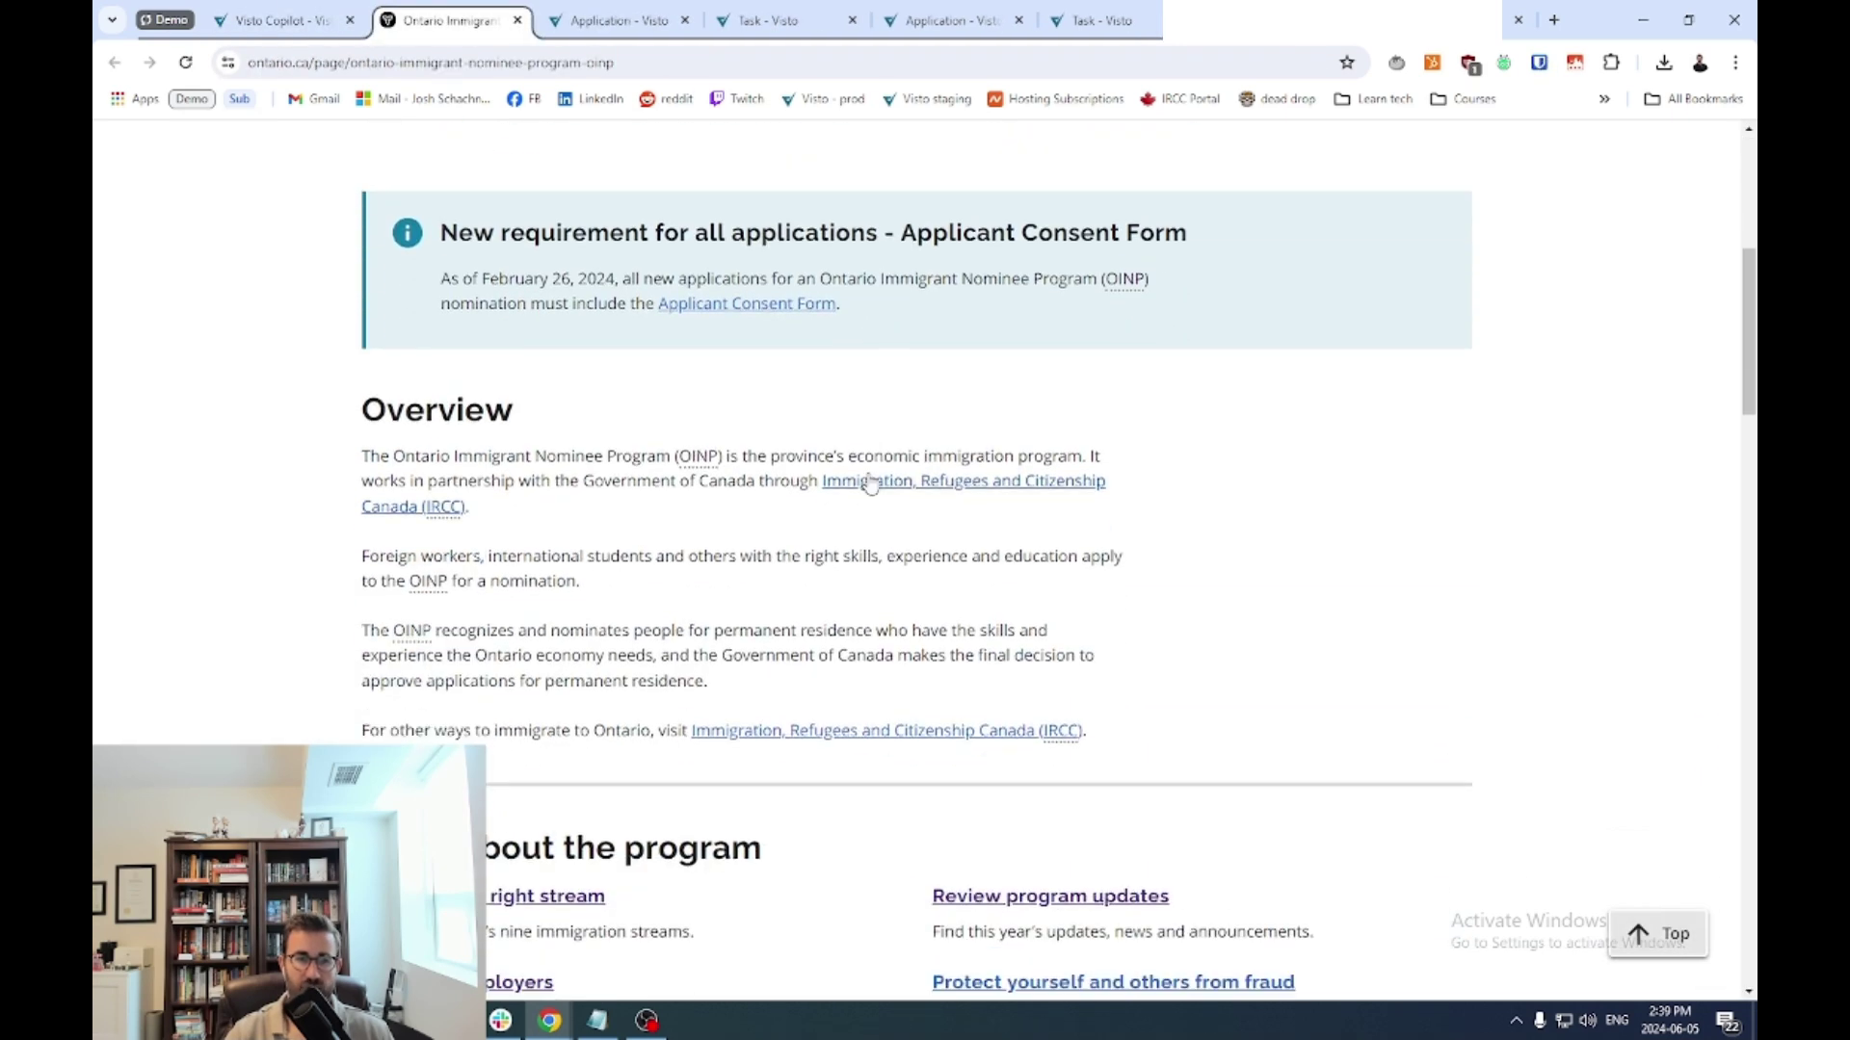
pyautogui.scroll(-3, 871, 482)
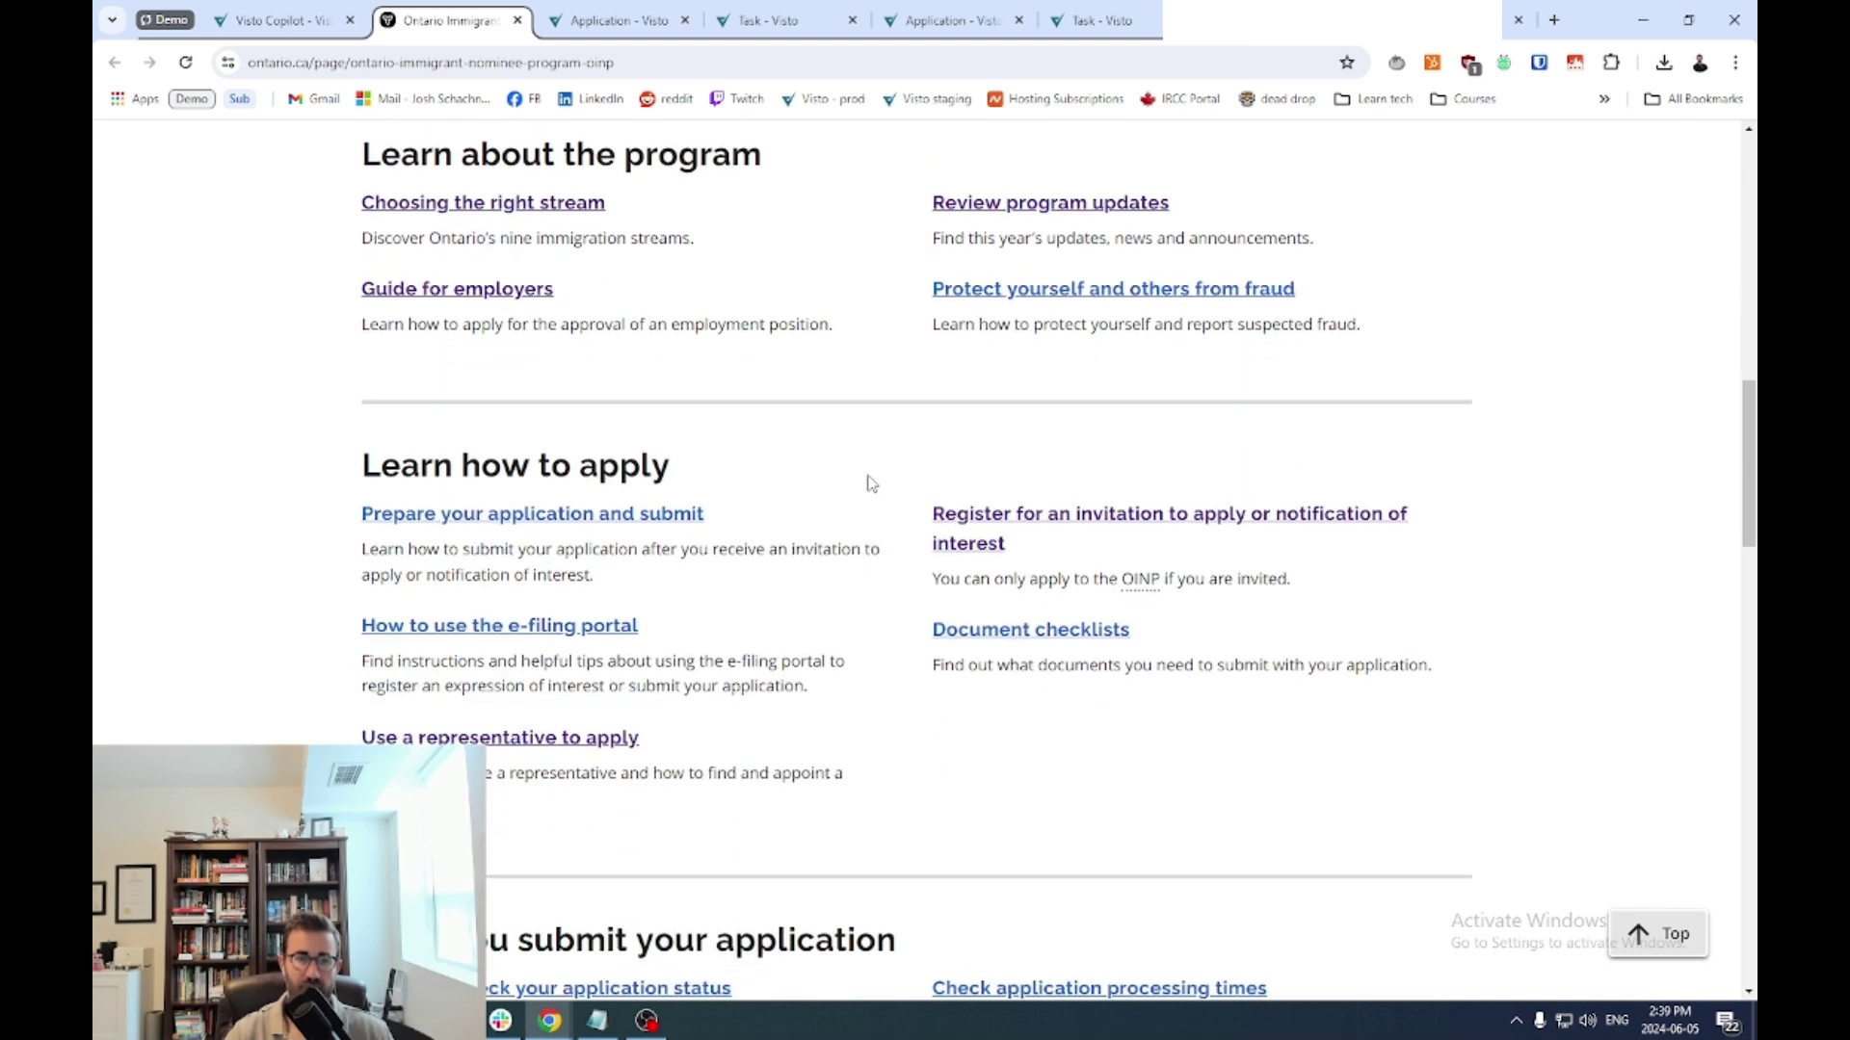
pyautogui.click(247, 25)
pyautogui.click(609, 518)
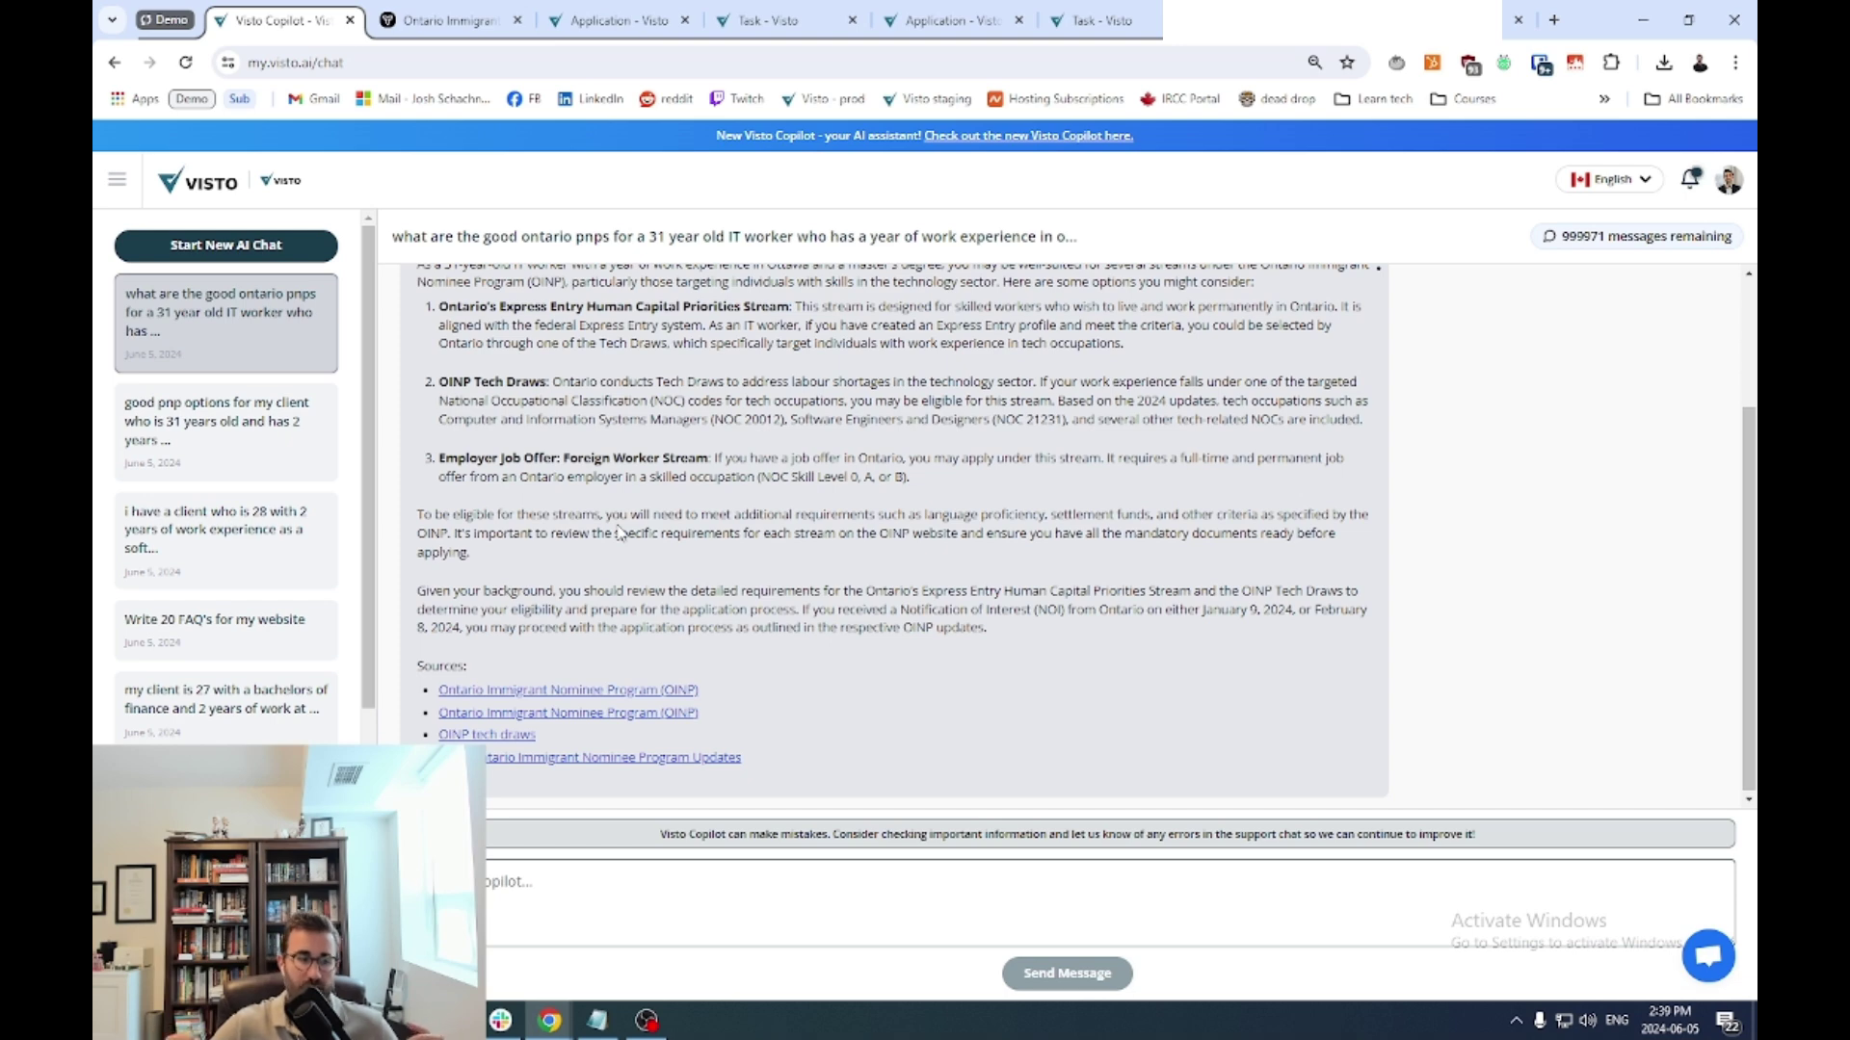
# Ask Copilot to summarize the answer into 3 shorter paragraphs advising my client.
pyautogui.scroll(2, 619, 533)
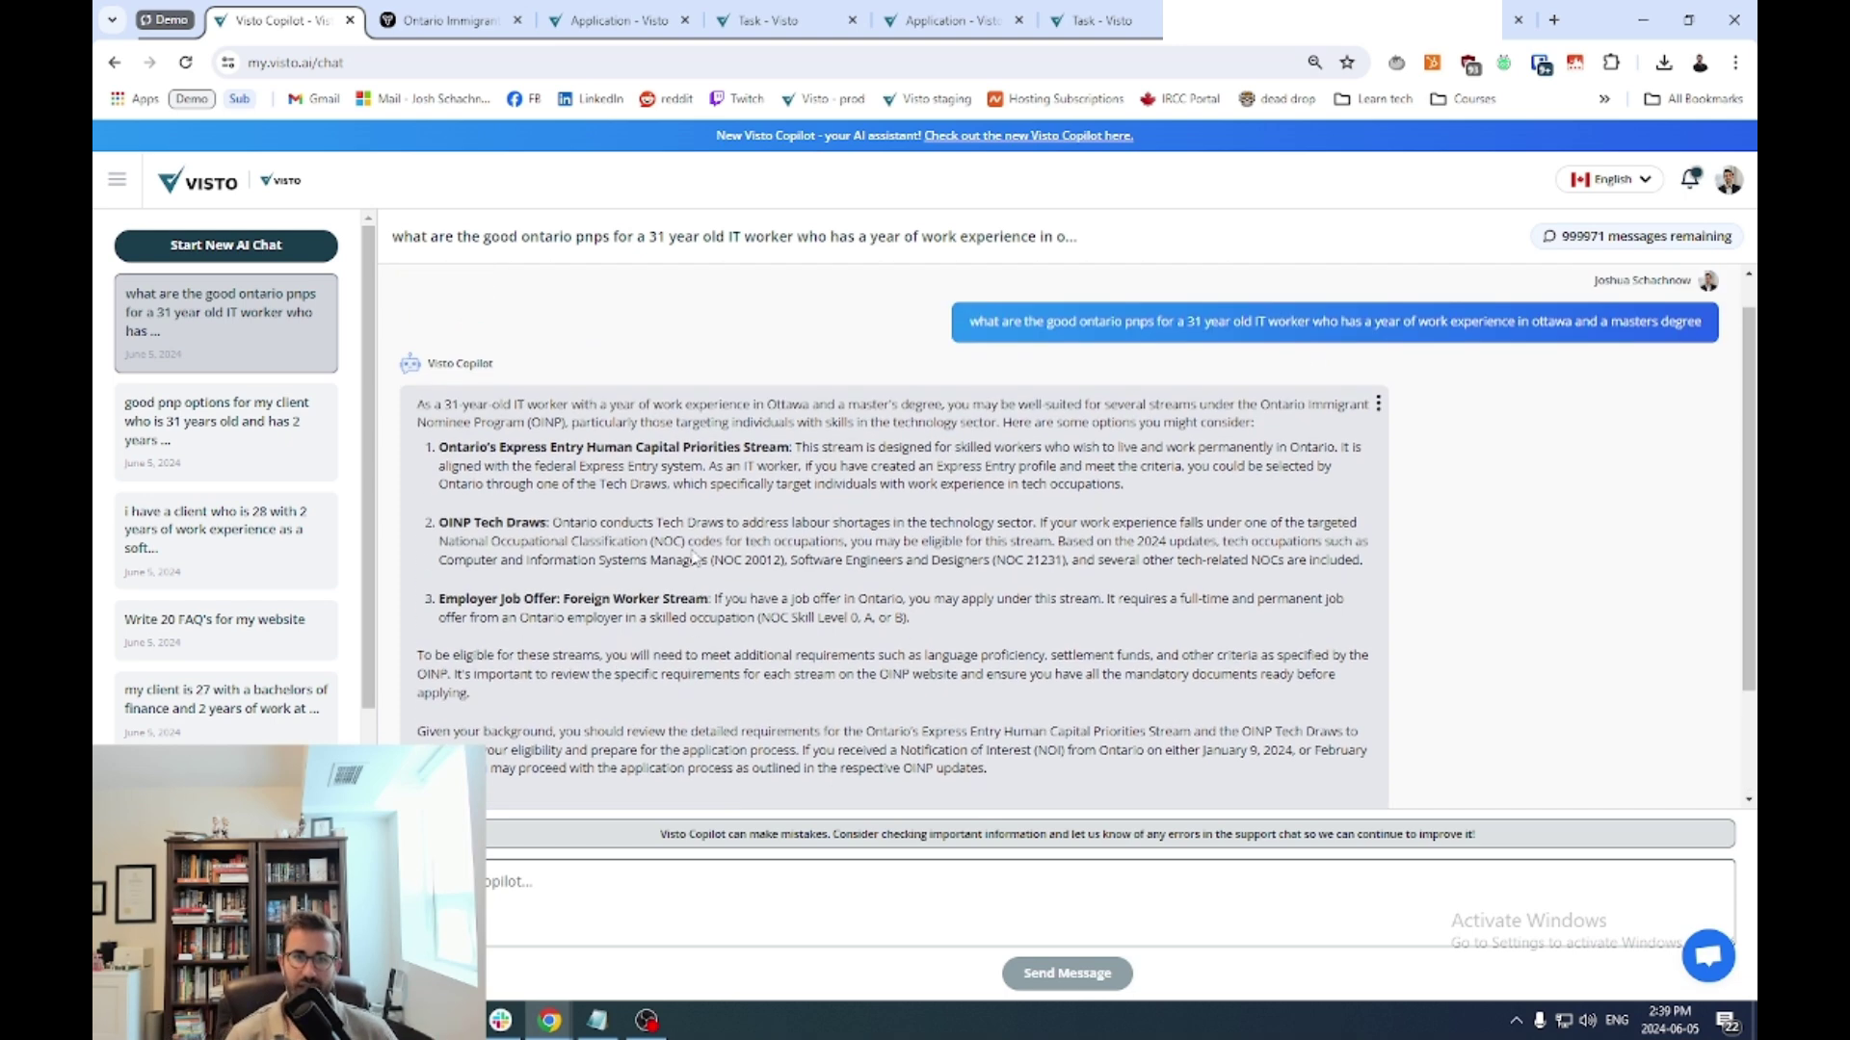
pyautogui.scroll(-2, 617, 657)
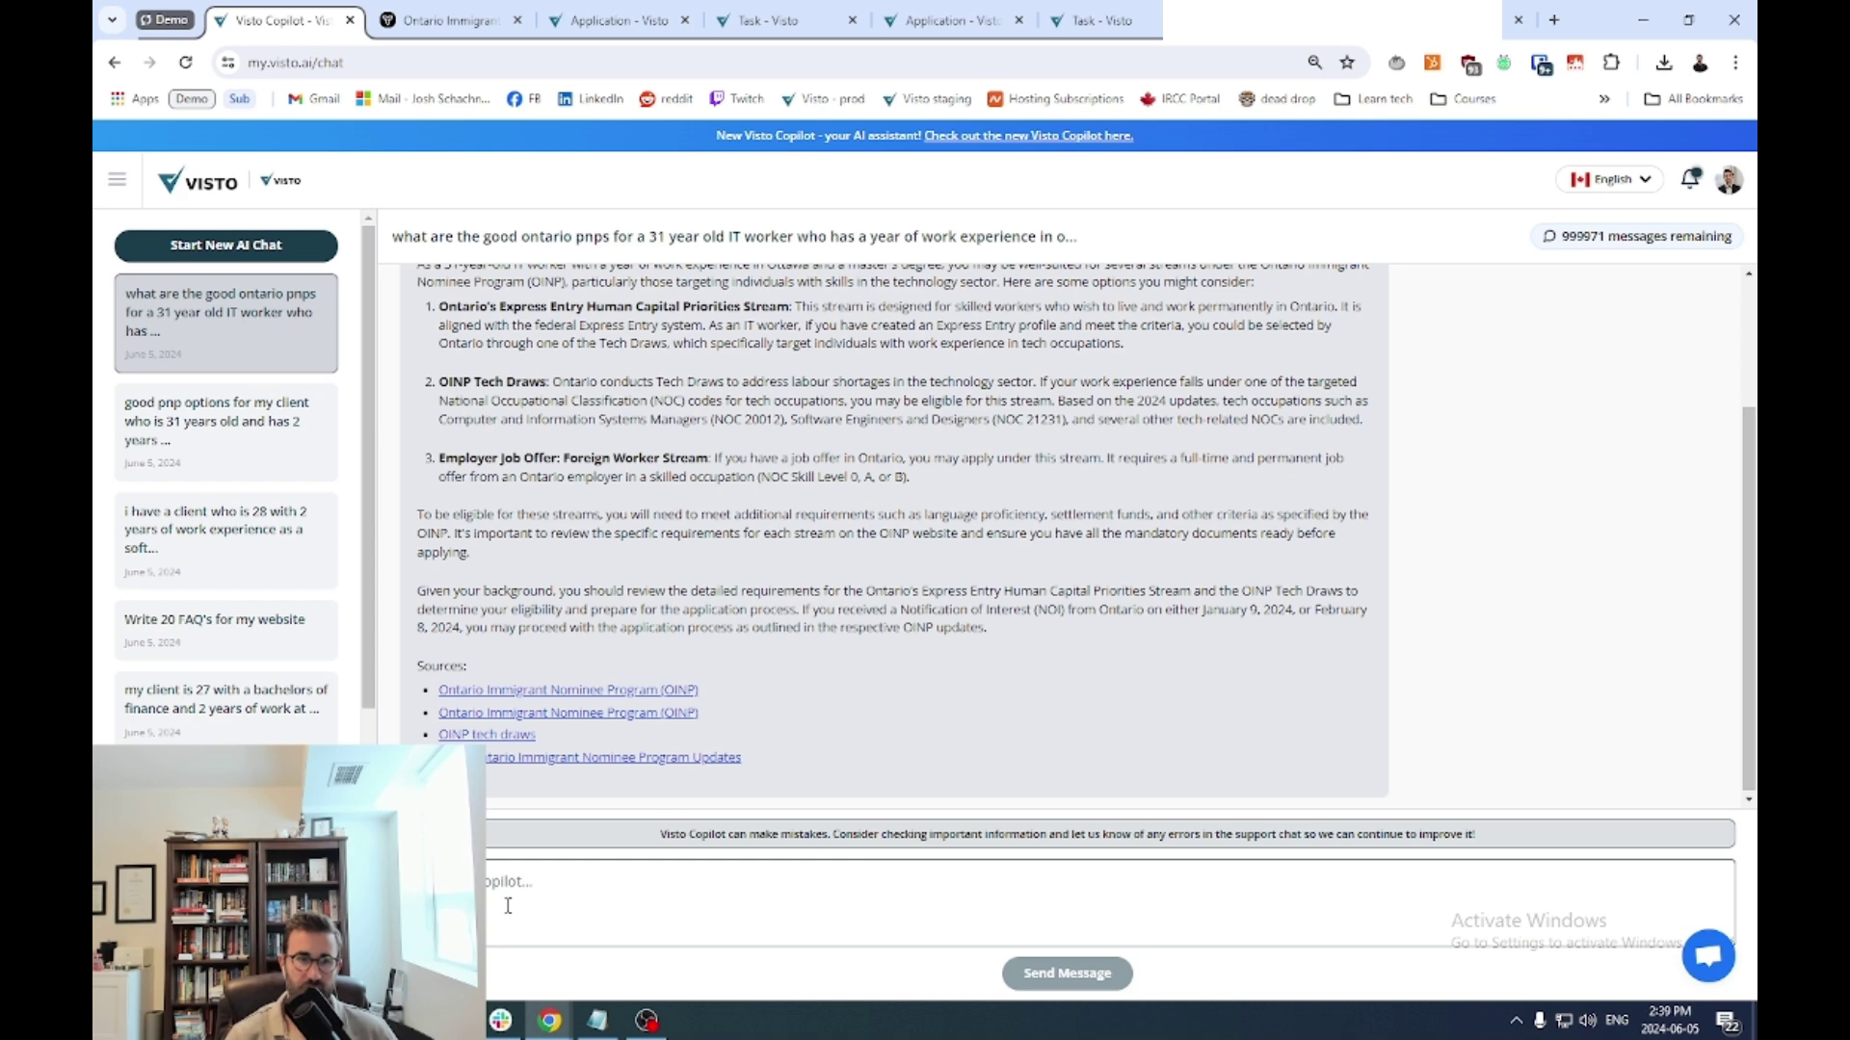
pyautogui.scroll(1, 582, 519)
pyautogui.scroll(-1, 537, 758)
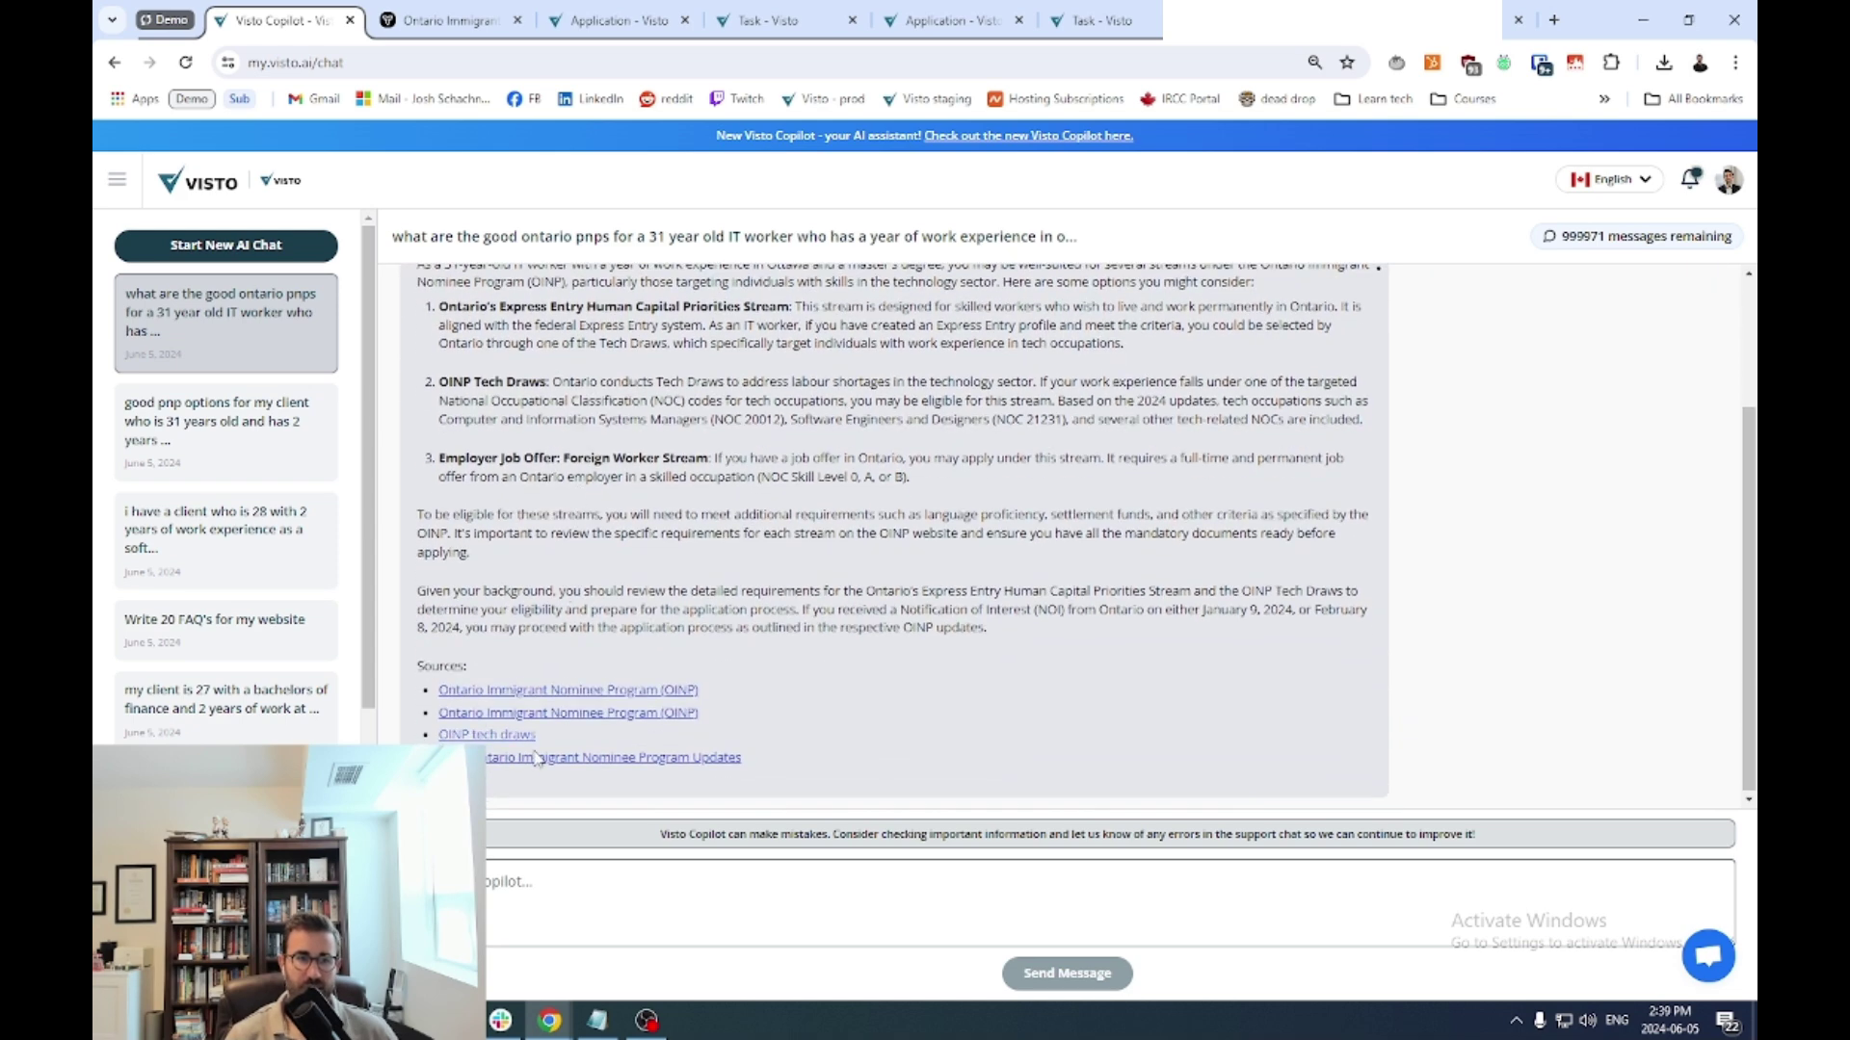
pyautogui.click(506, 870)
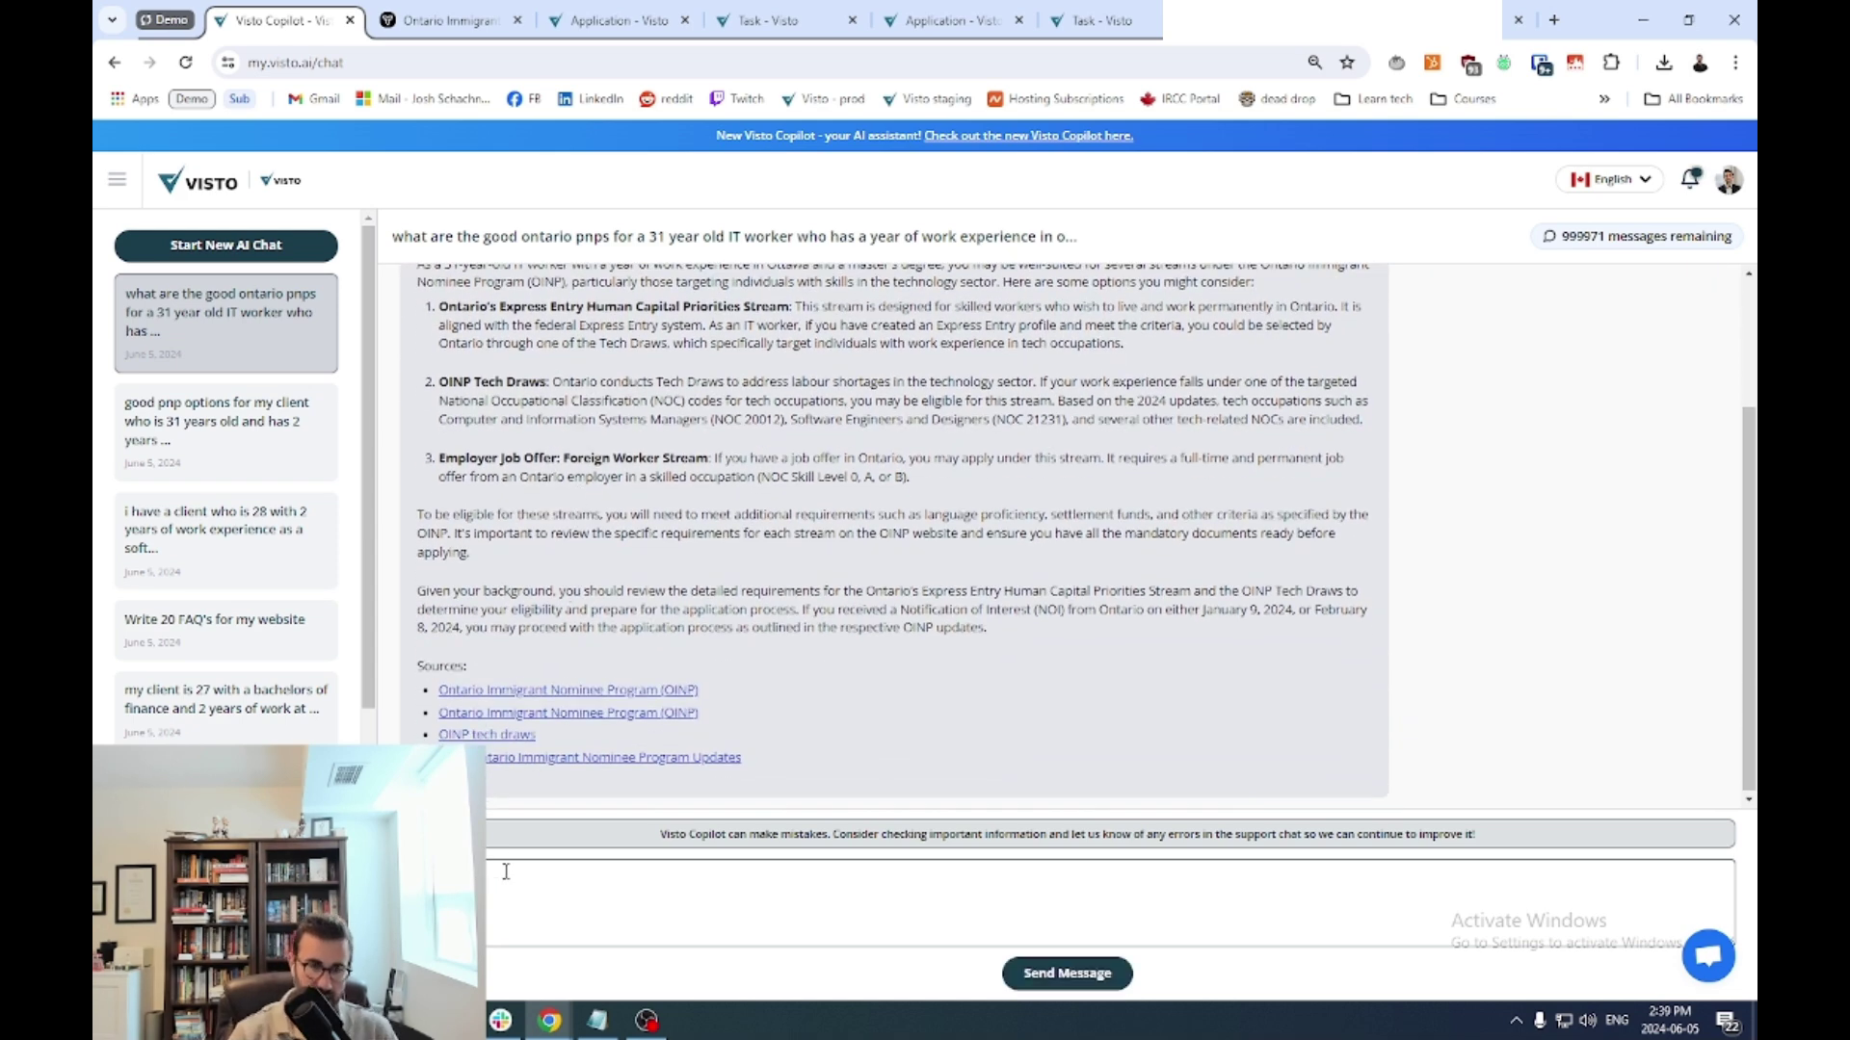
pyautogui.write('summariz')
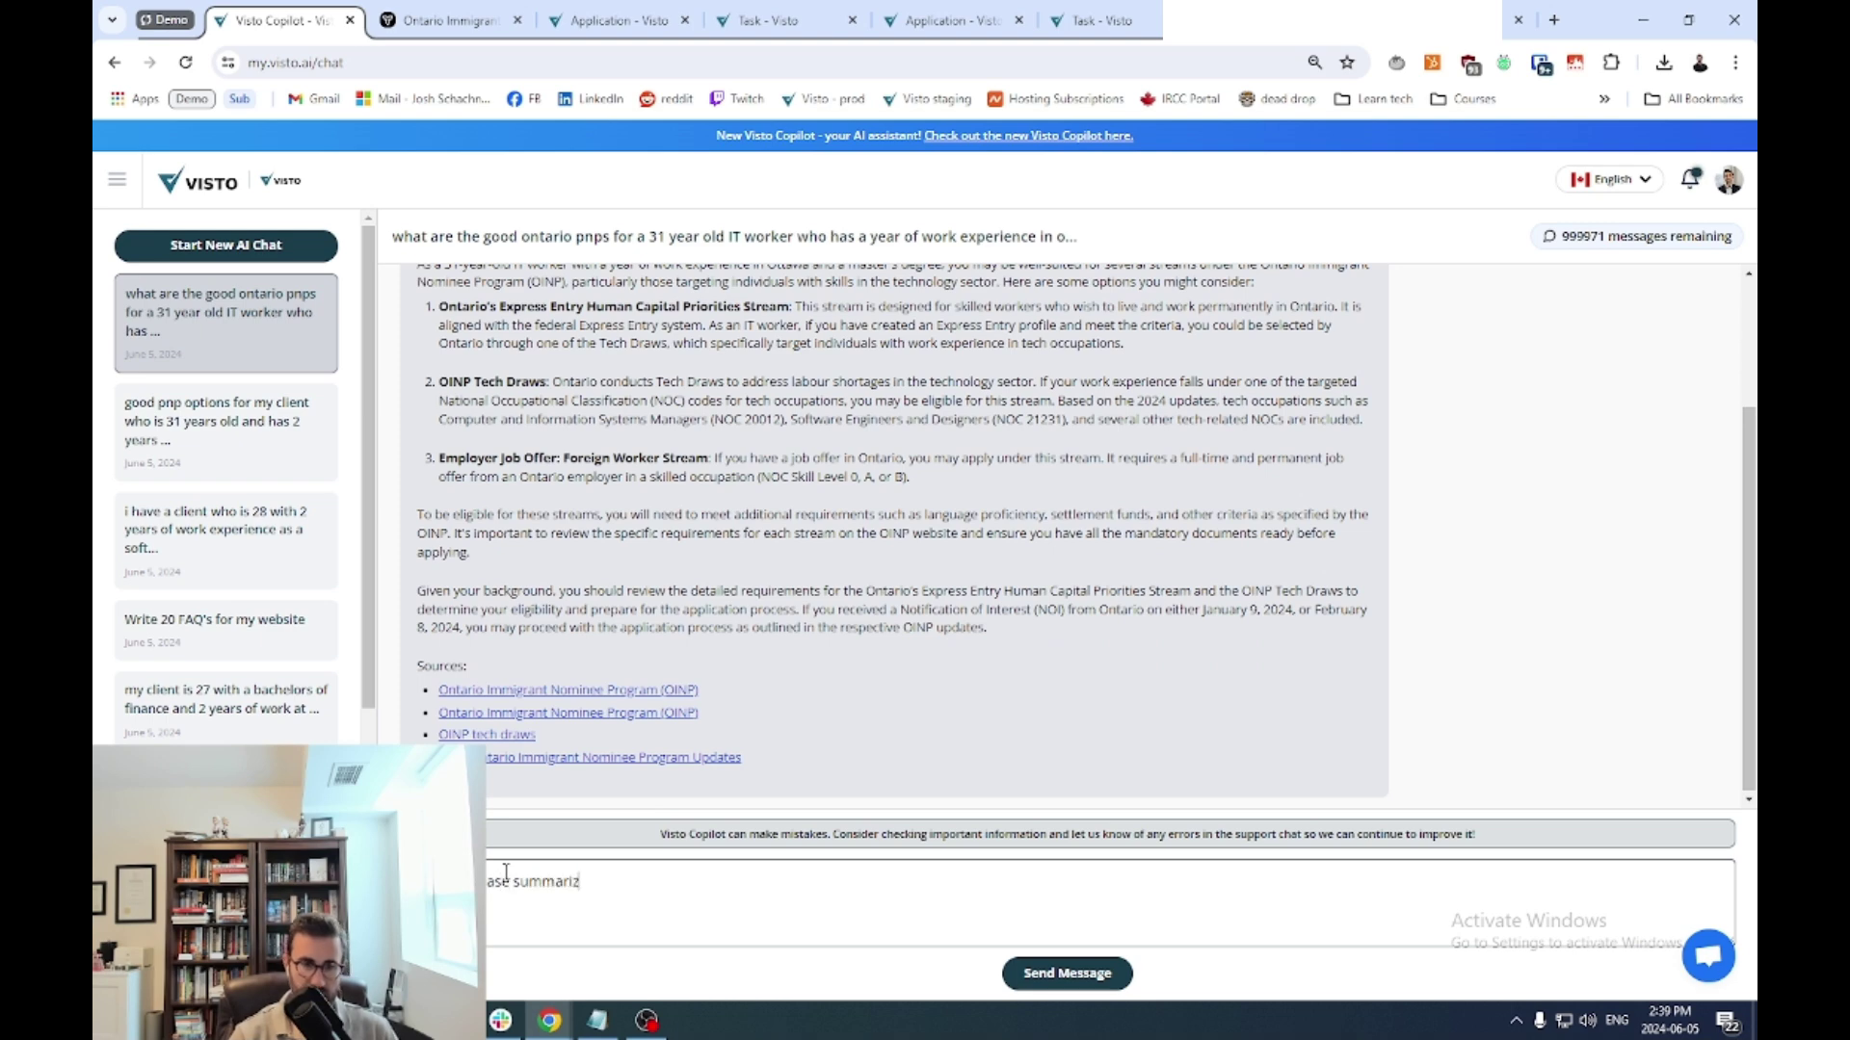
pyautogui.write('e this into')
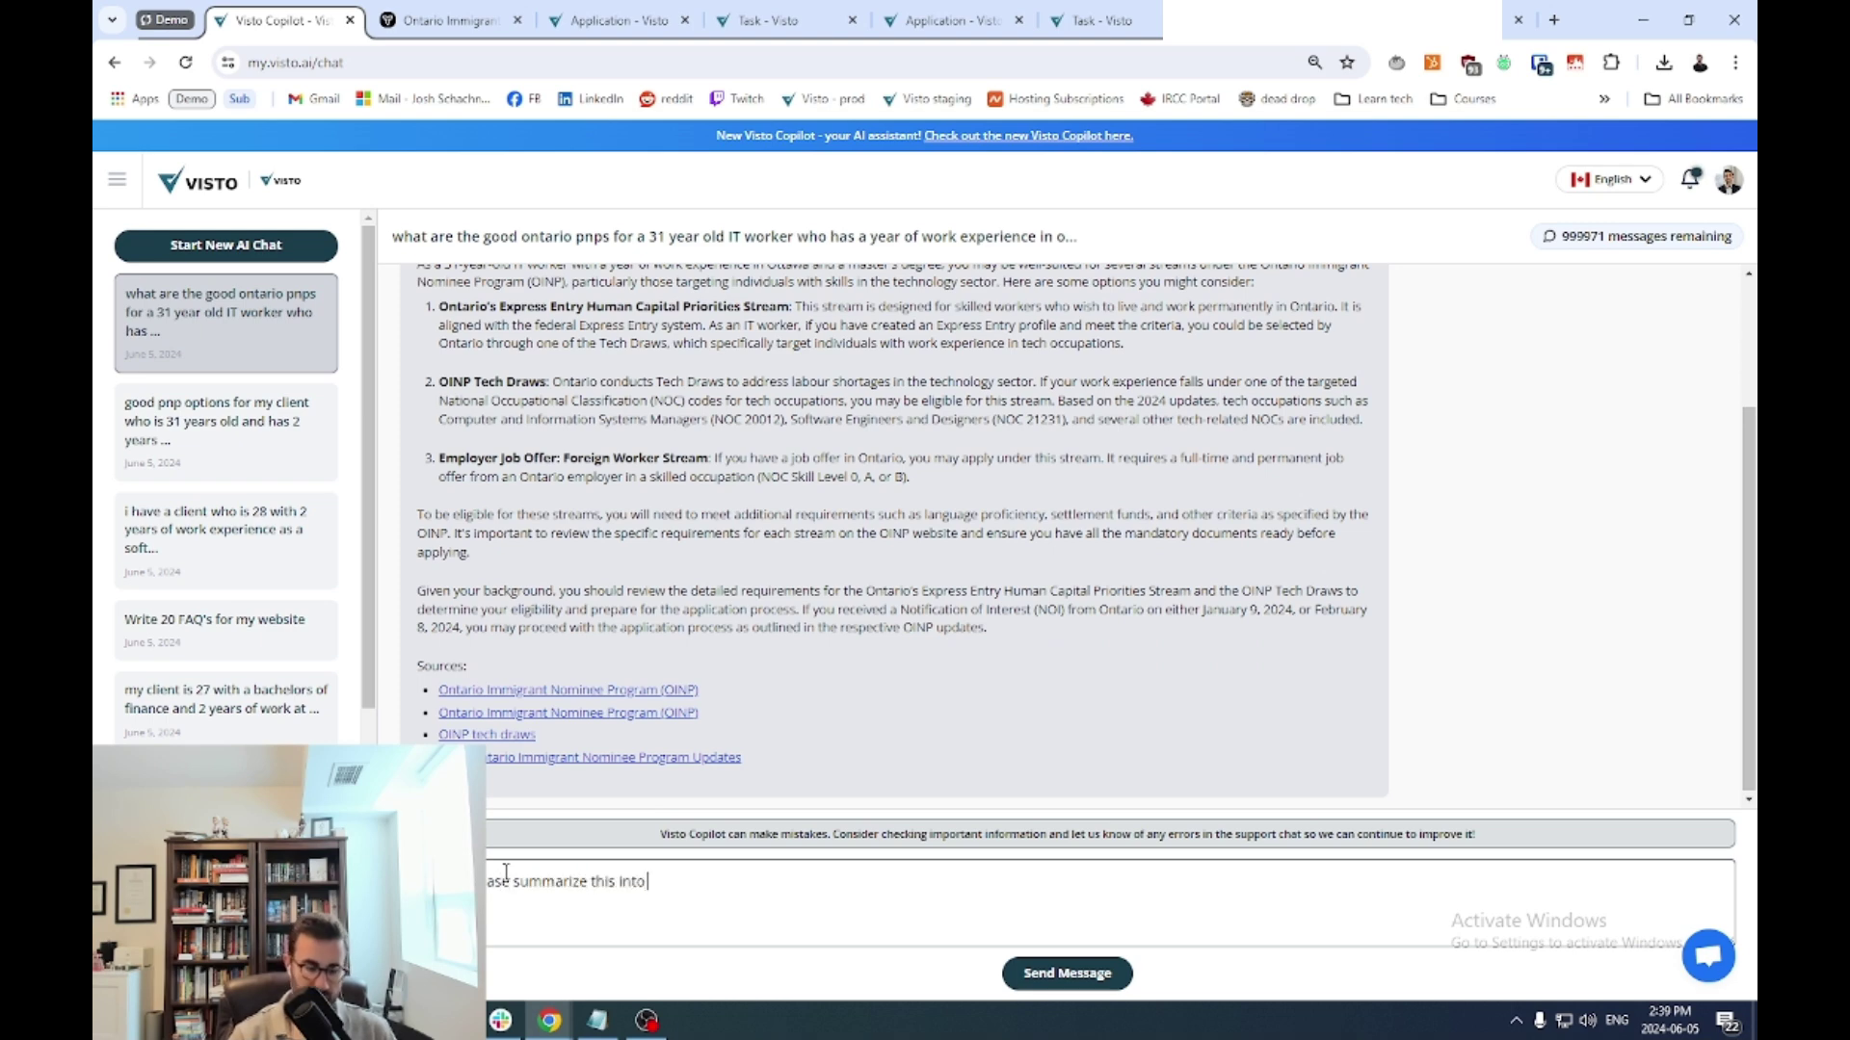
pyautogui.write(' 3 shorter p')
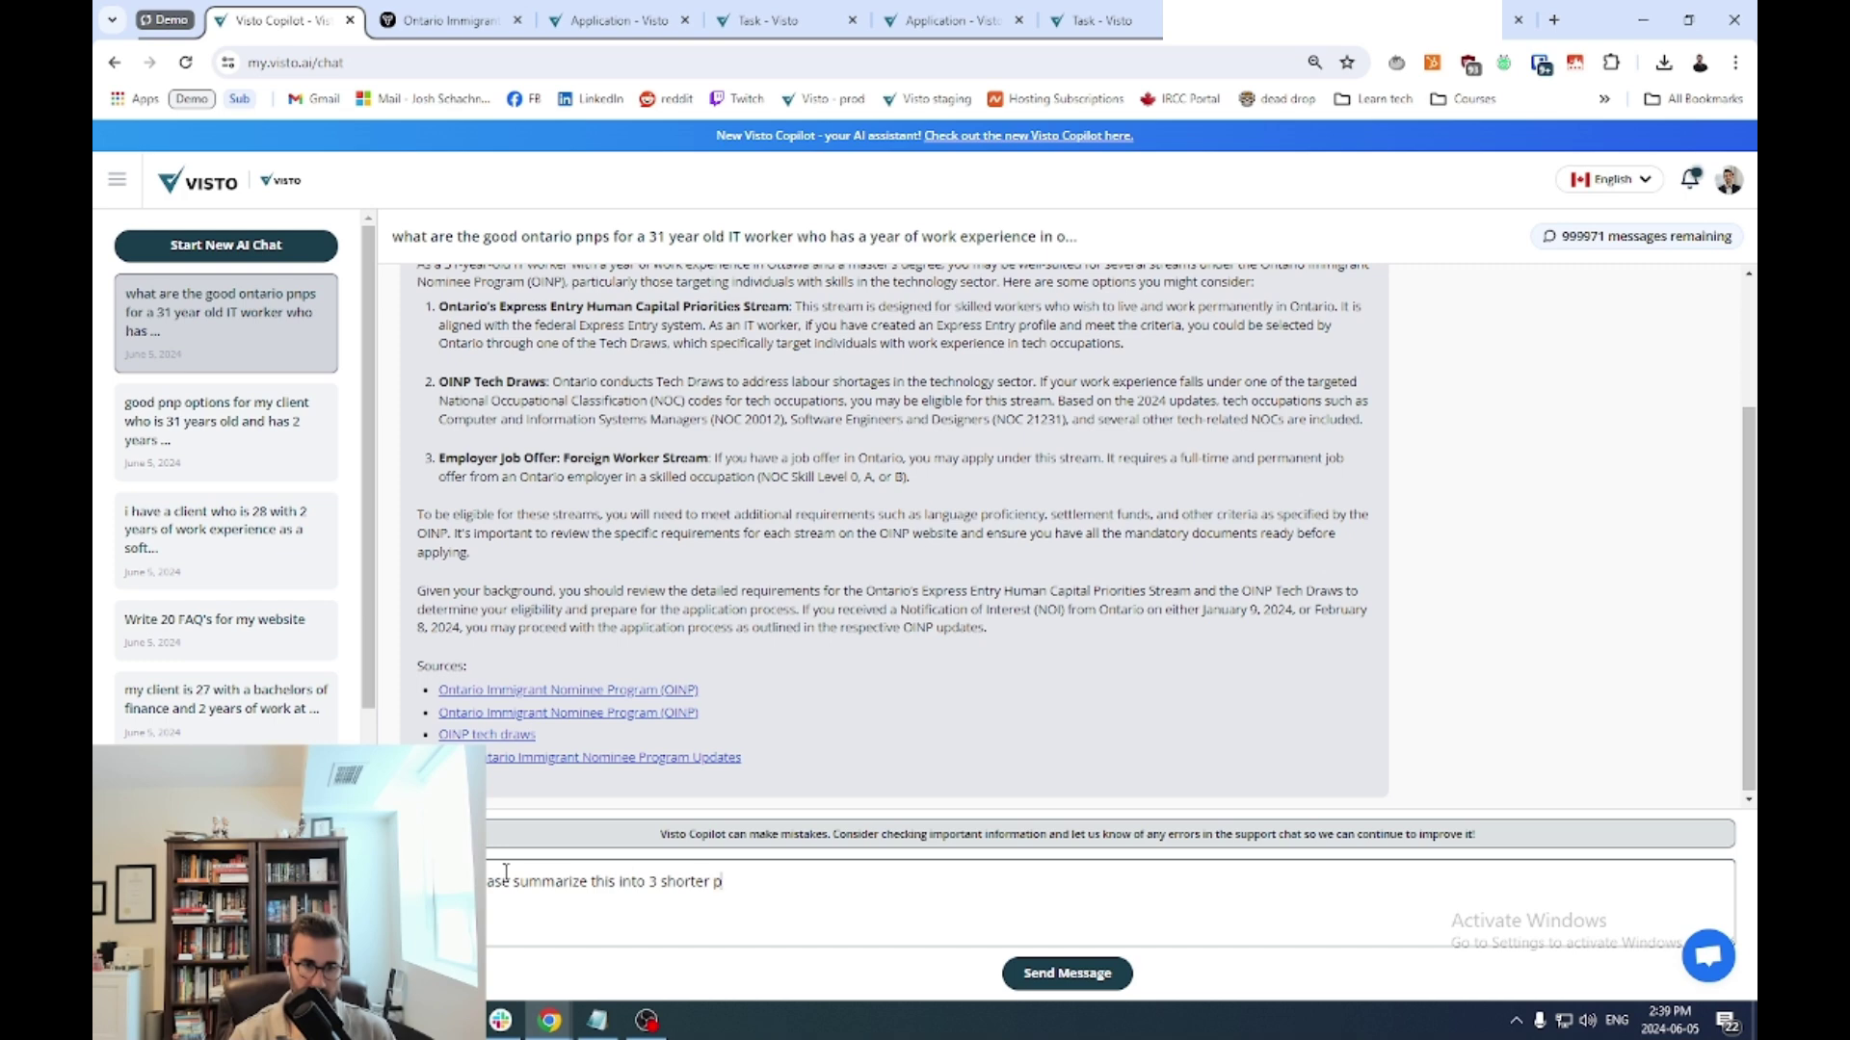
pyautogui.write('aragraphs f')
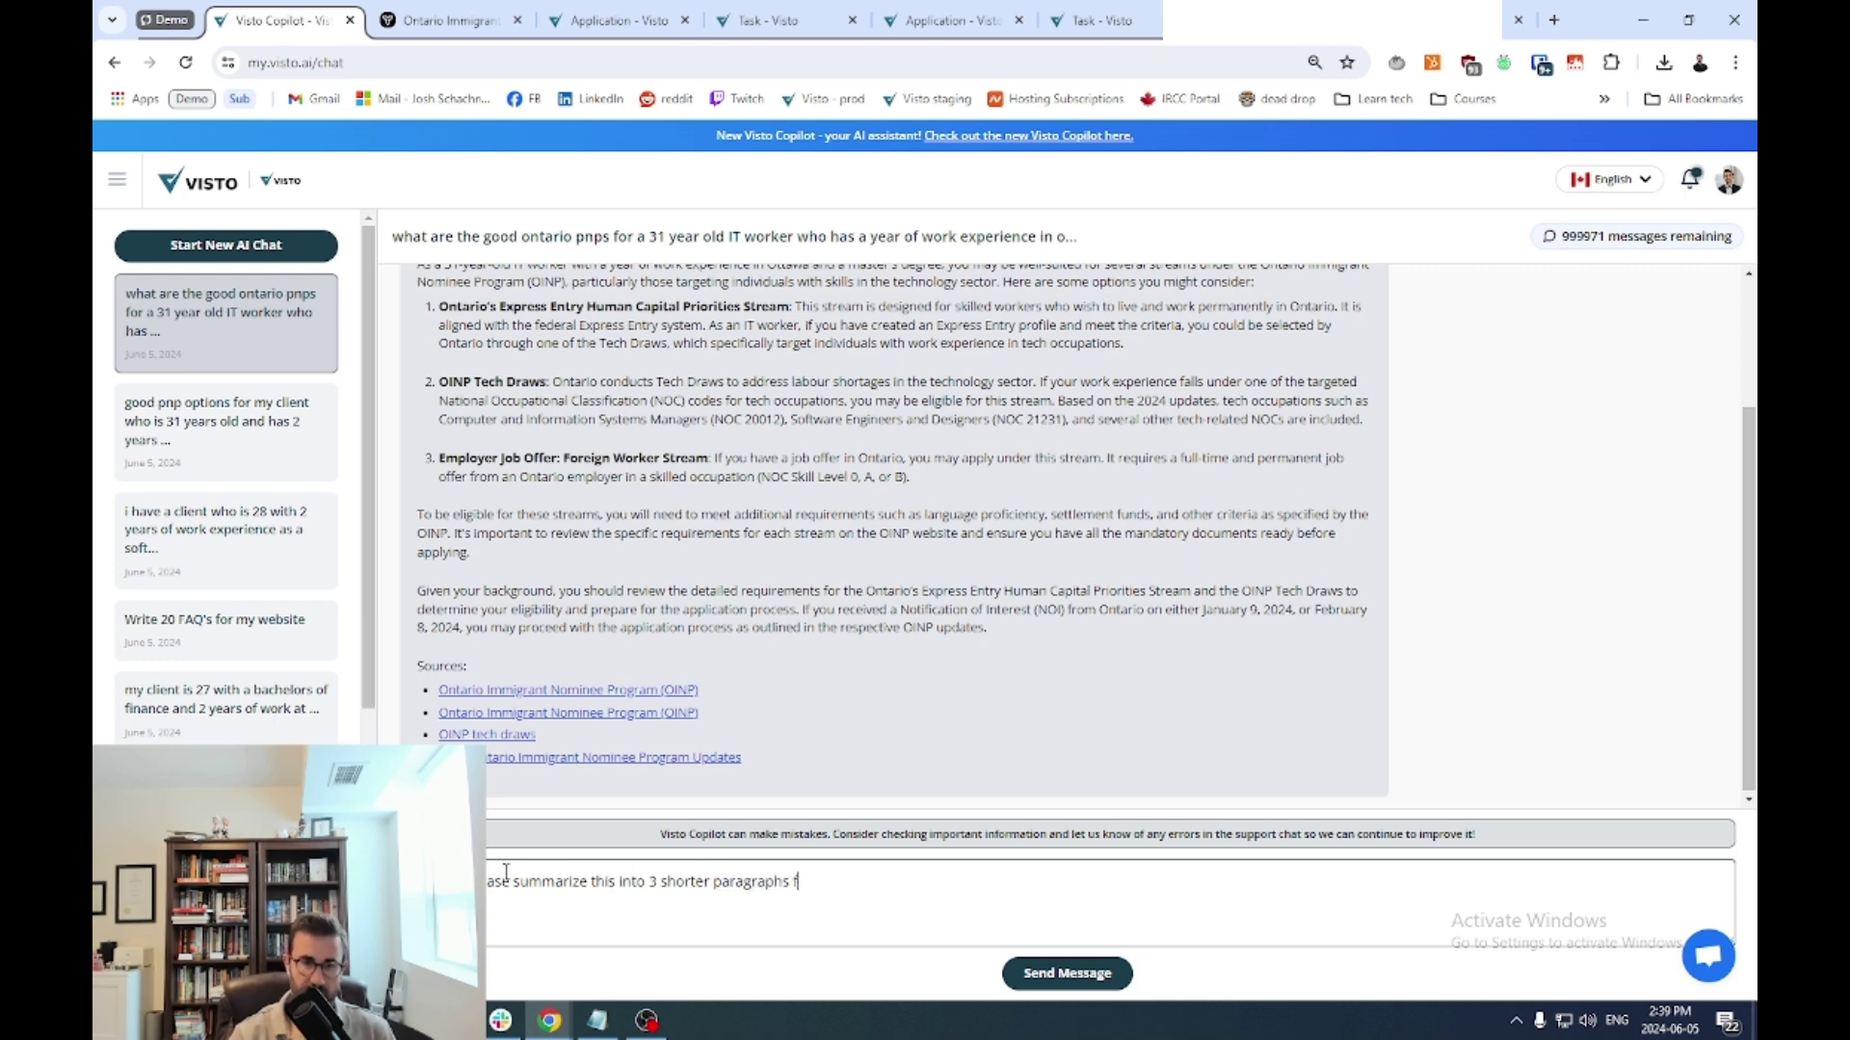
pyautogui.write('rom my perspect')
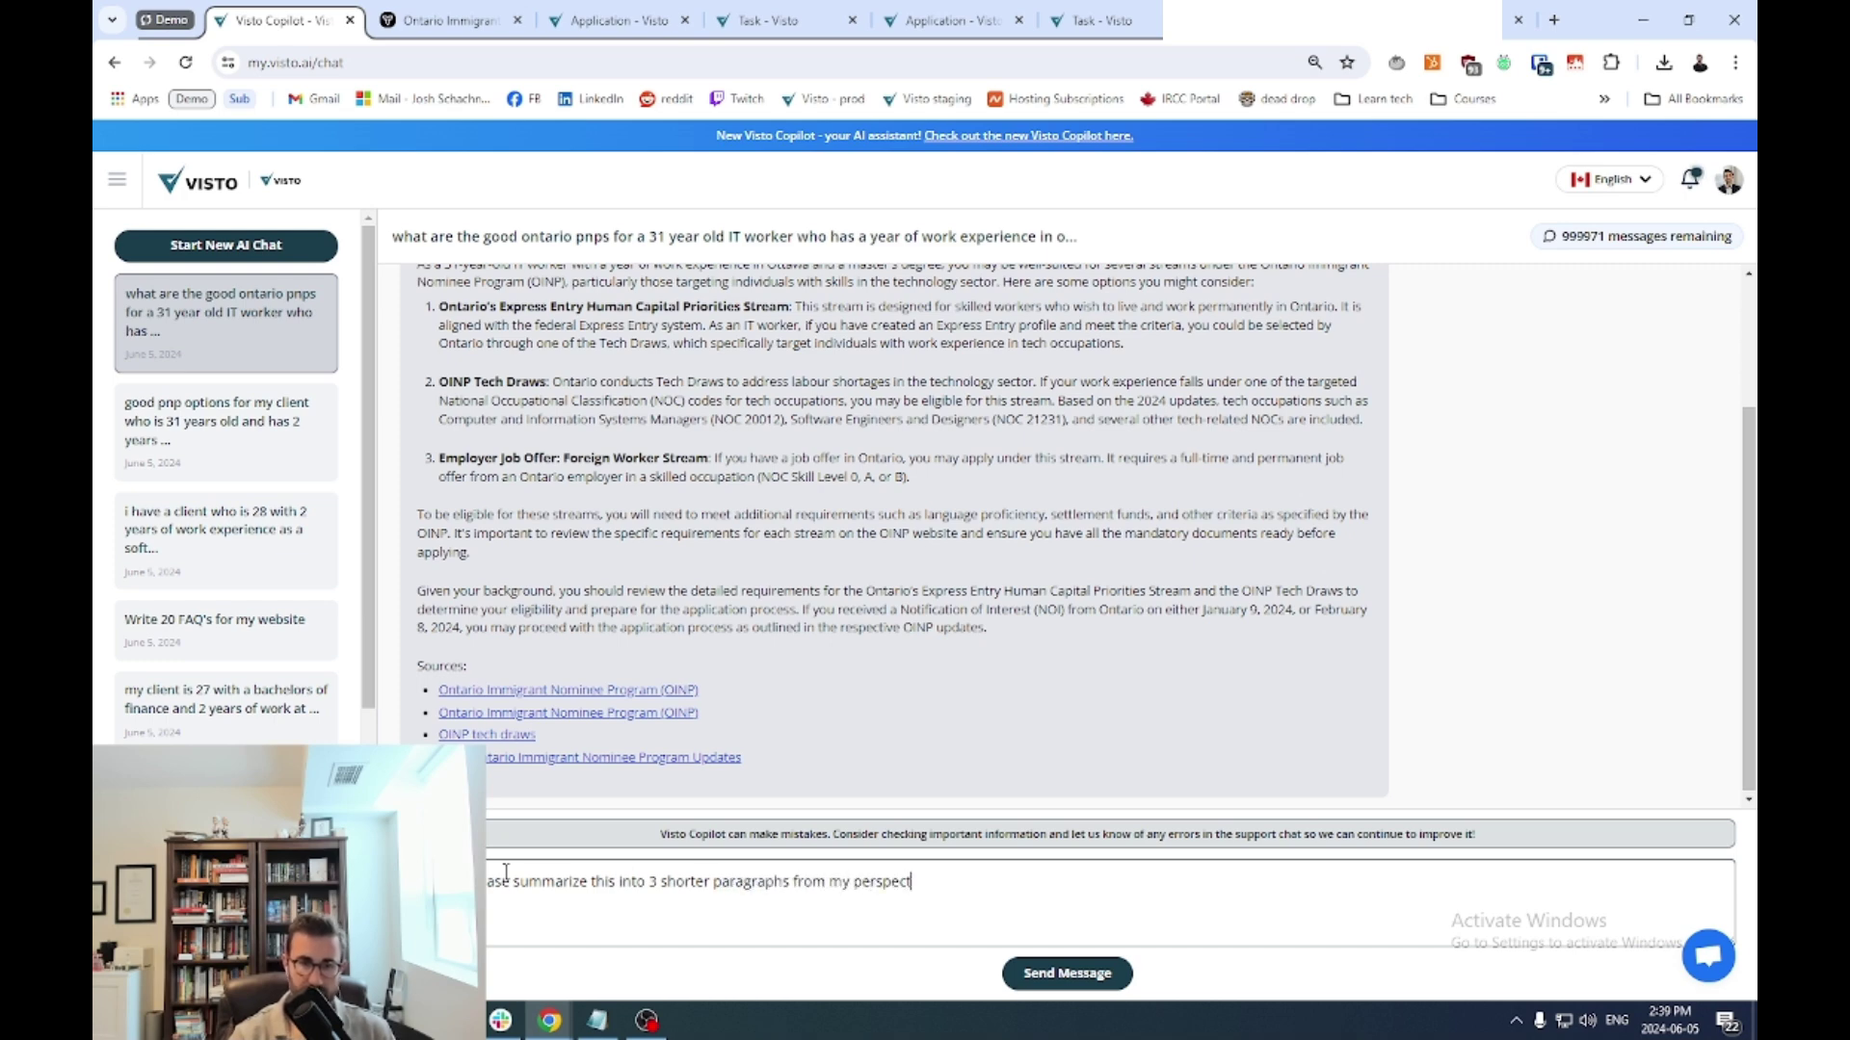
pyautogui.write('ive to my client advising them')
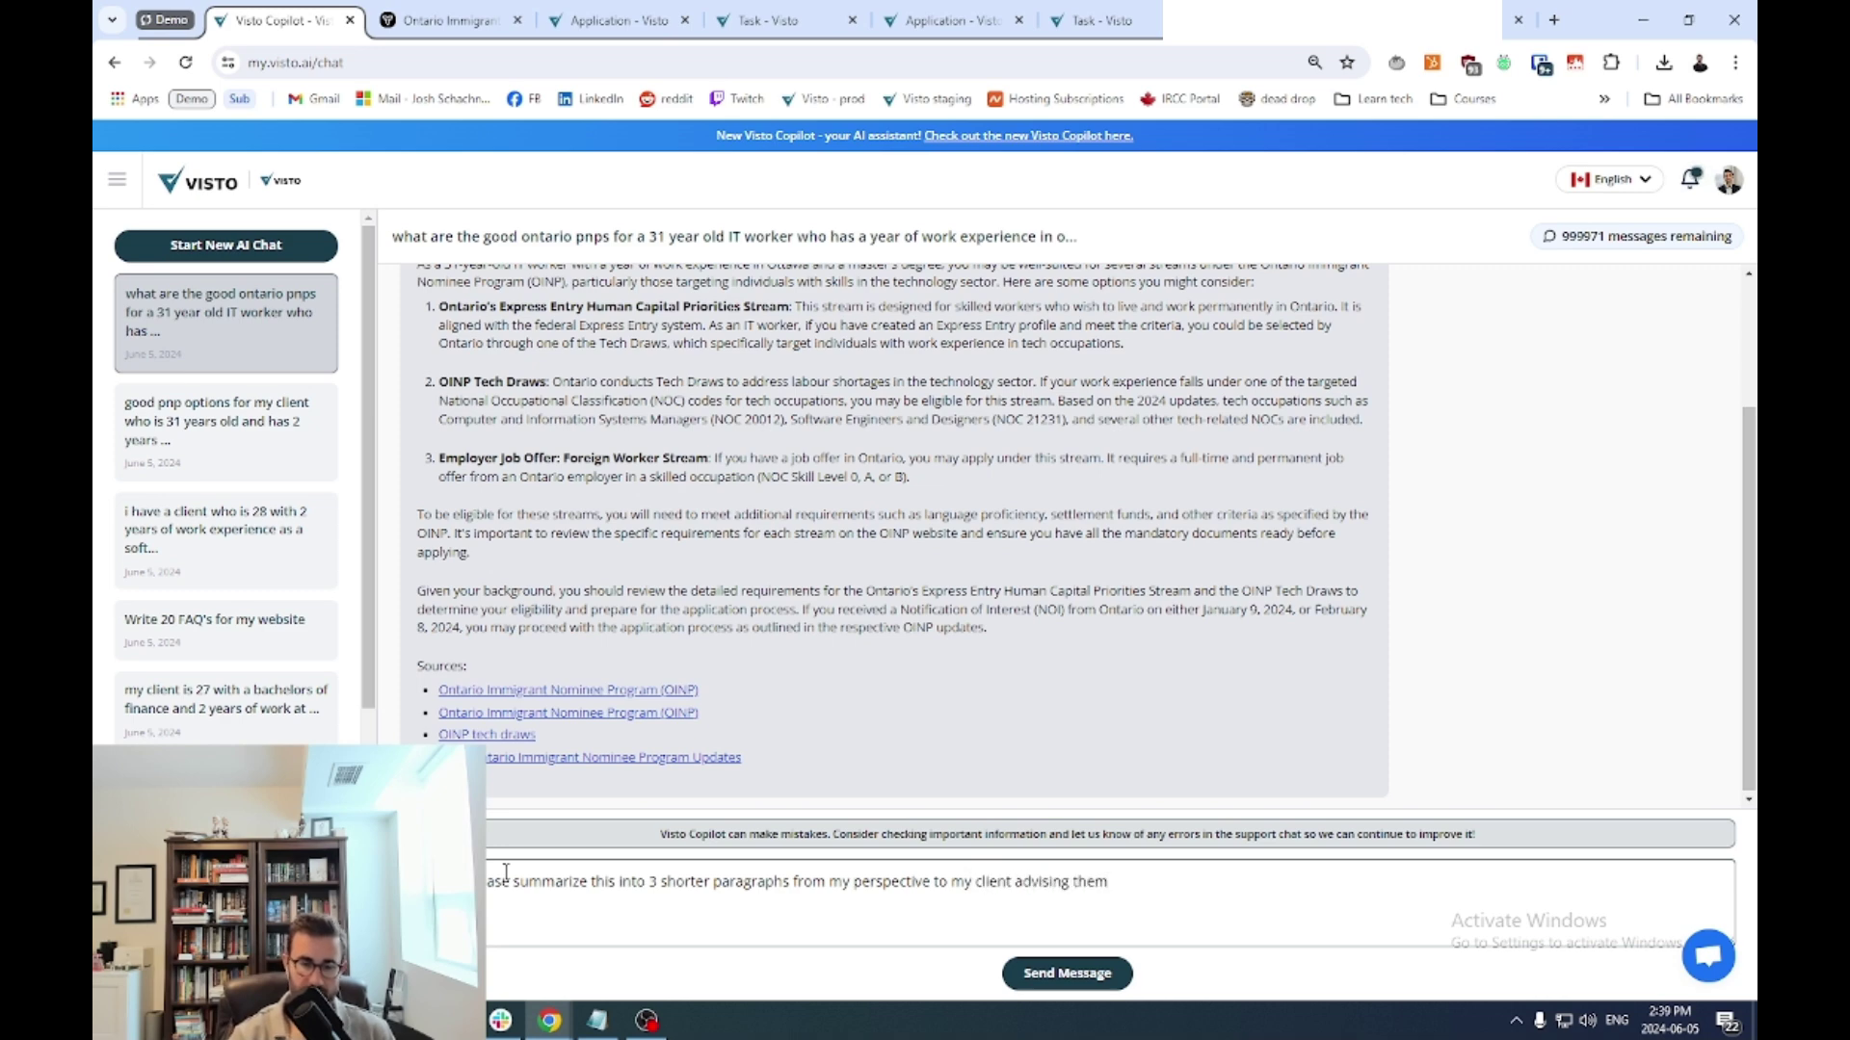
pyautogui.write(' on these findings')
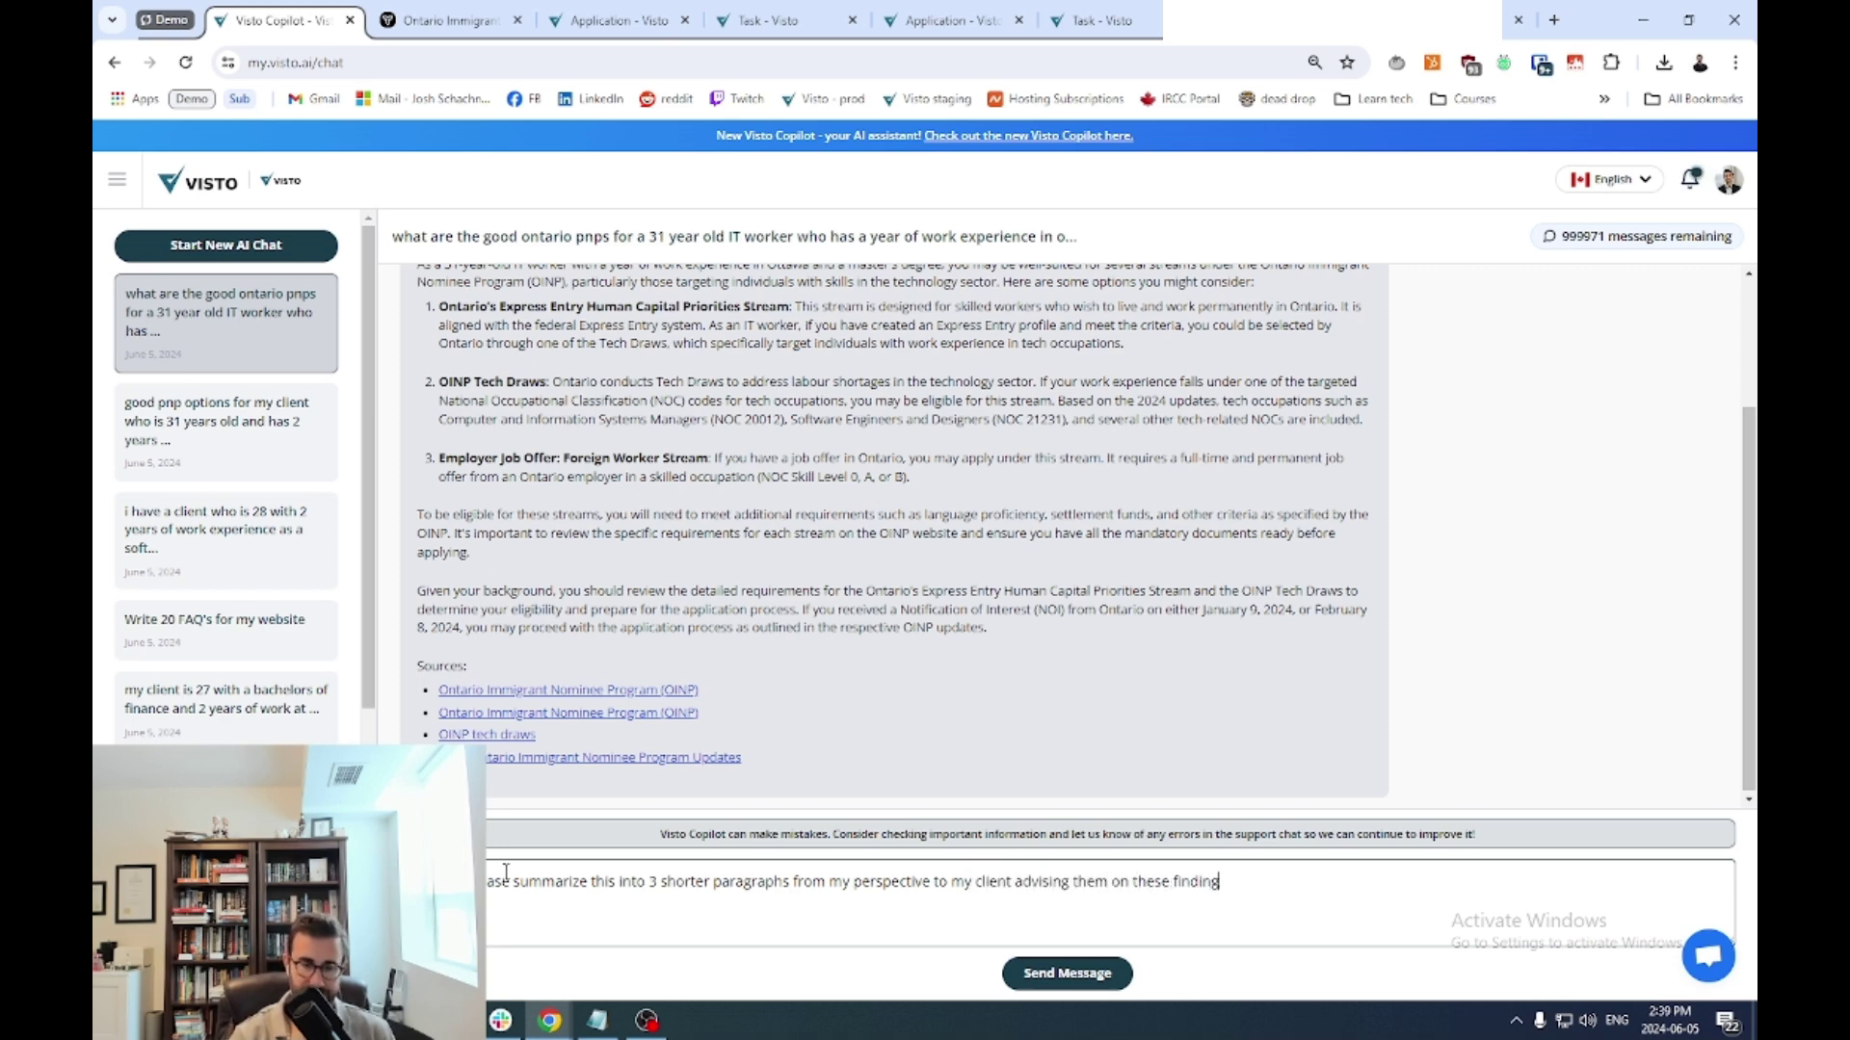
pyautogui.press('Return')
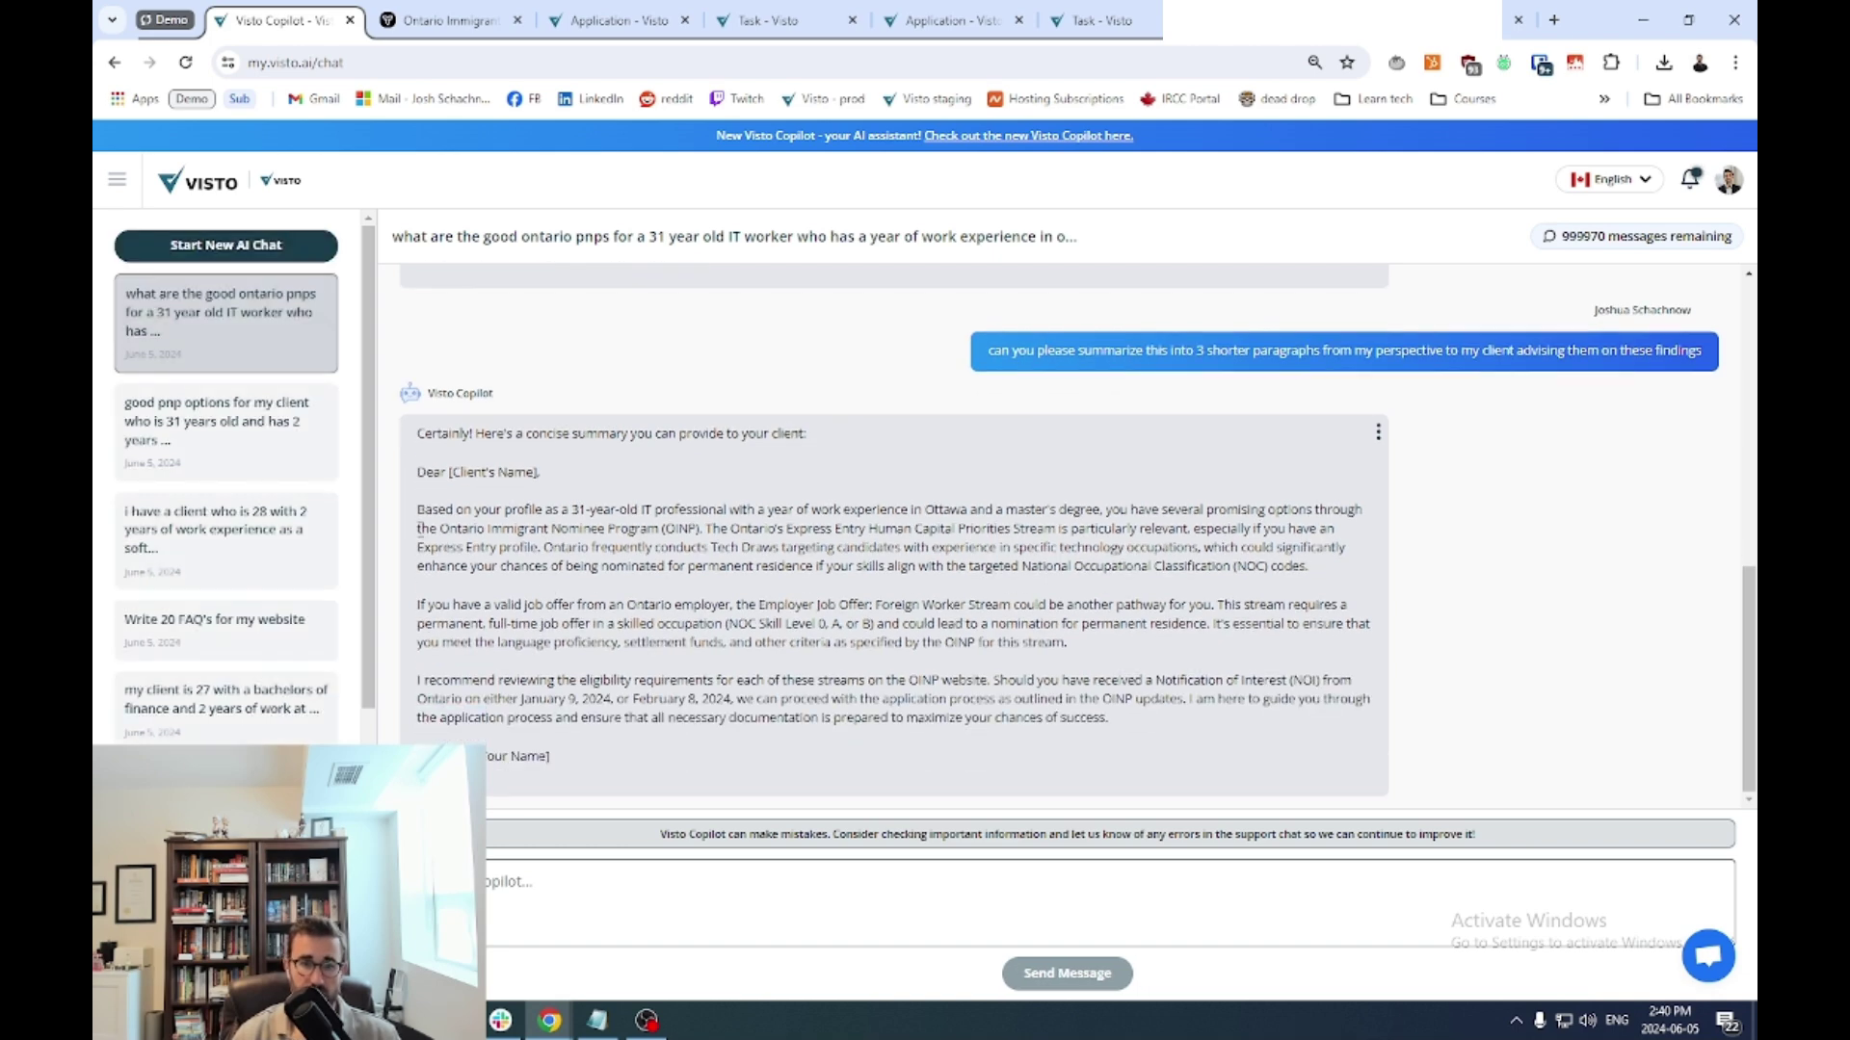
# Read through the 'Dear [Client's Name]' summary paragraphs and the tech draw remark.
pyautogui.moveTo(418, 509); pyautogui.dragTo(590, 768)
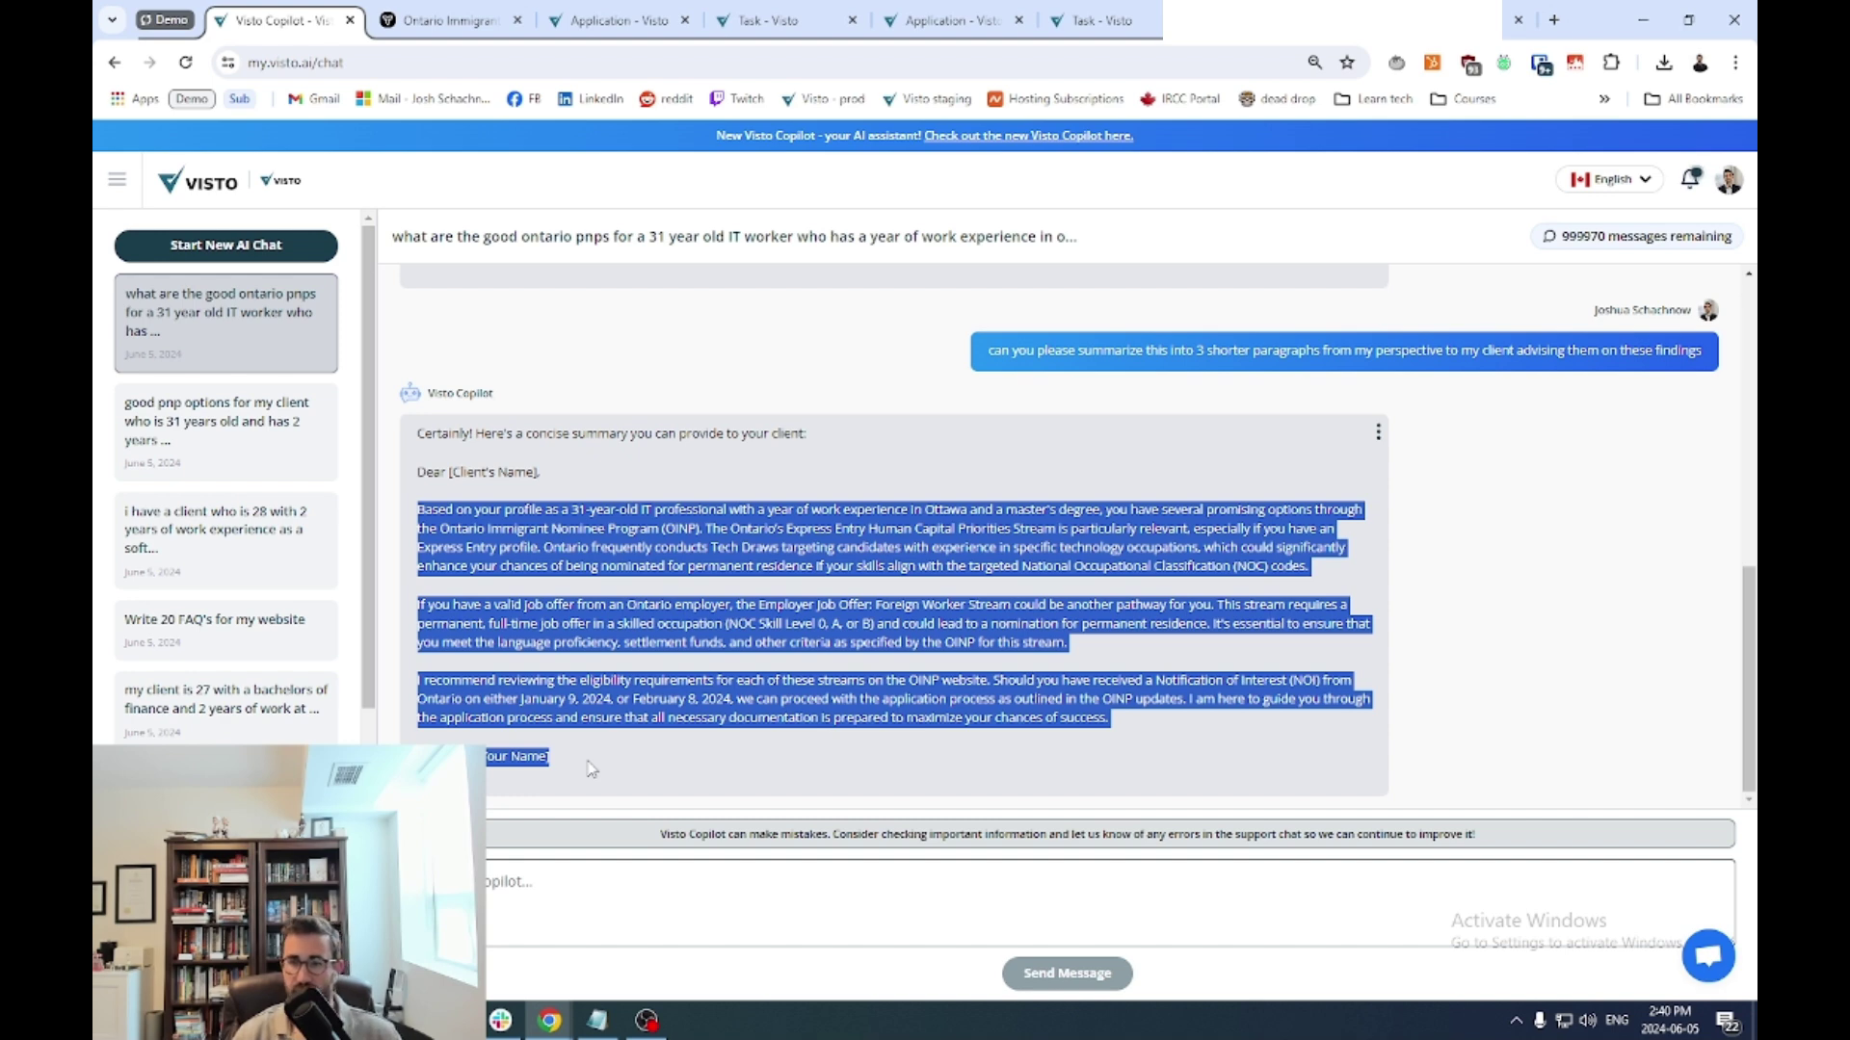
pyautogui.click(711, 460)
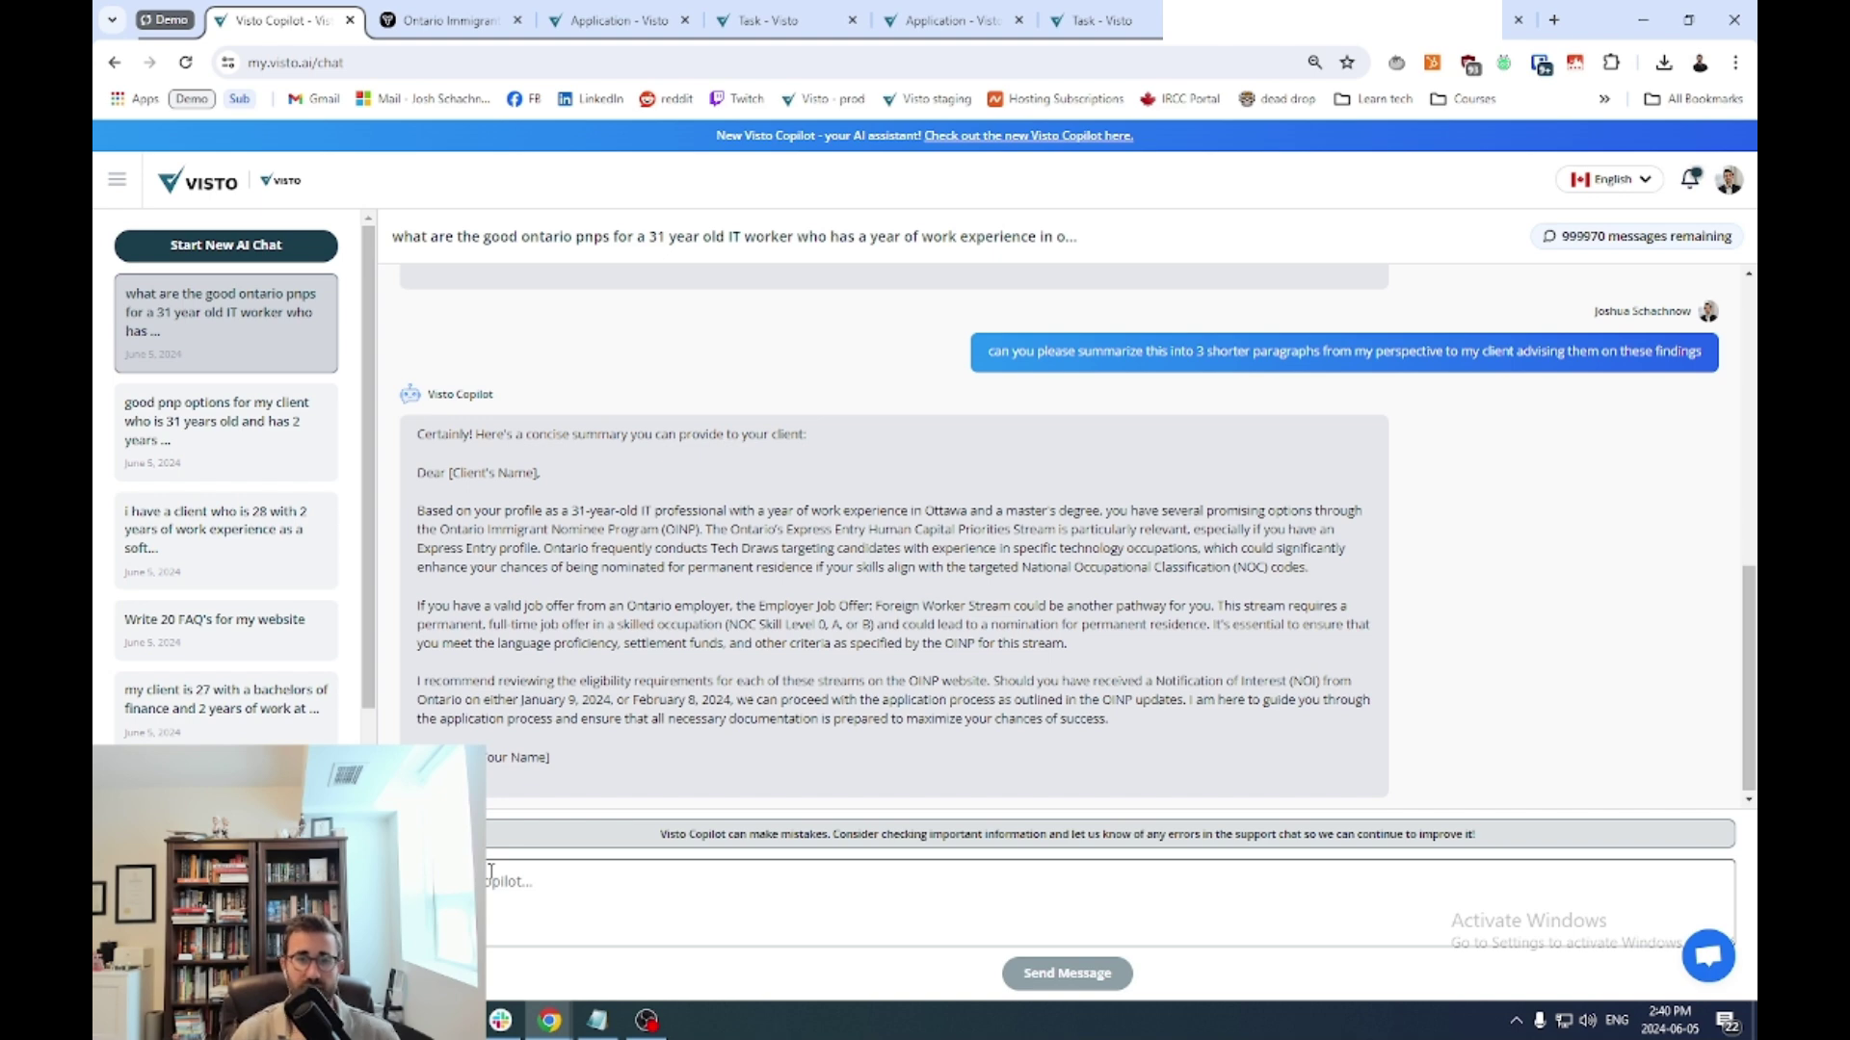
pyautogui.moveTo(858, 546)
pyautogui.mouseDown()
pyautogui.moveTo(1130, 549)
pyautogui.moveTo(870, 530)
pyautogui.mouseUp()
# Request a one-page OINP Human Capital Priorities stream submission letter as the client's legal representative.
pyautogui.click(870, 530)
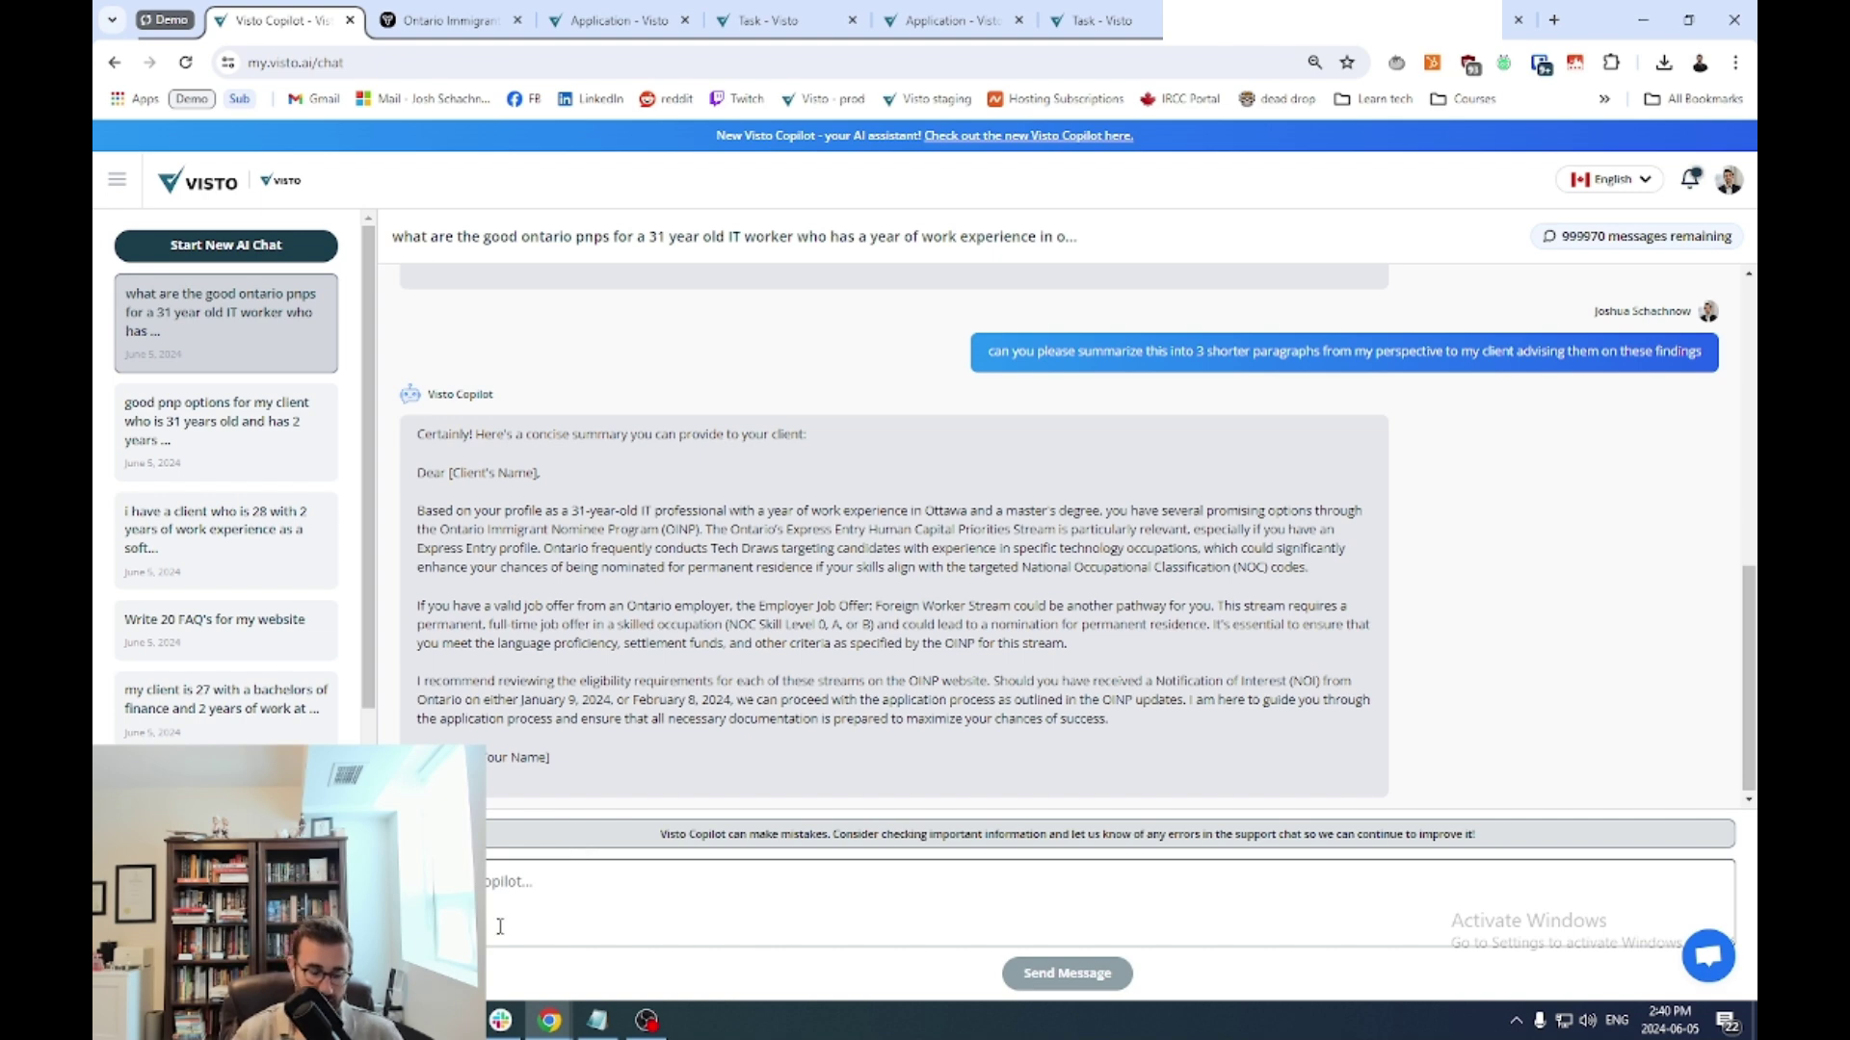
pyautogui.write('c')
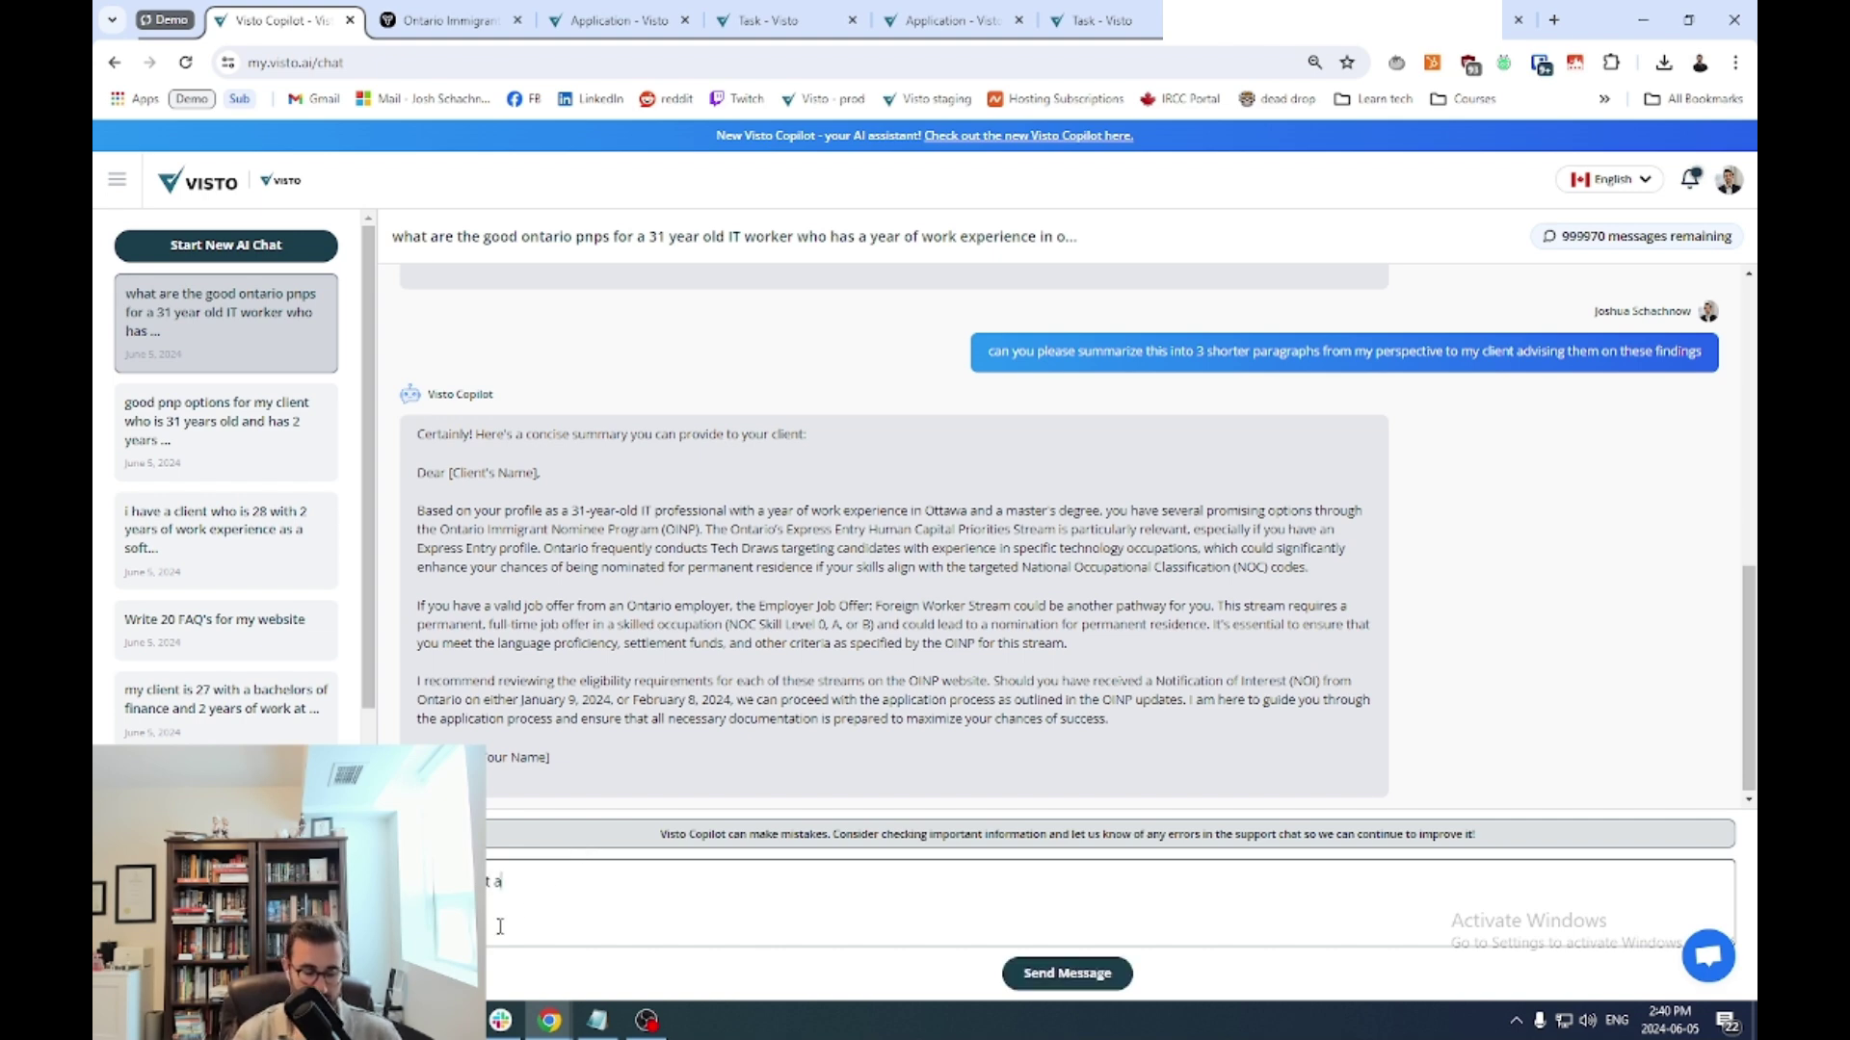
pyautogui.write(' p[a')
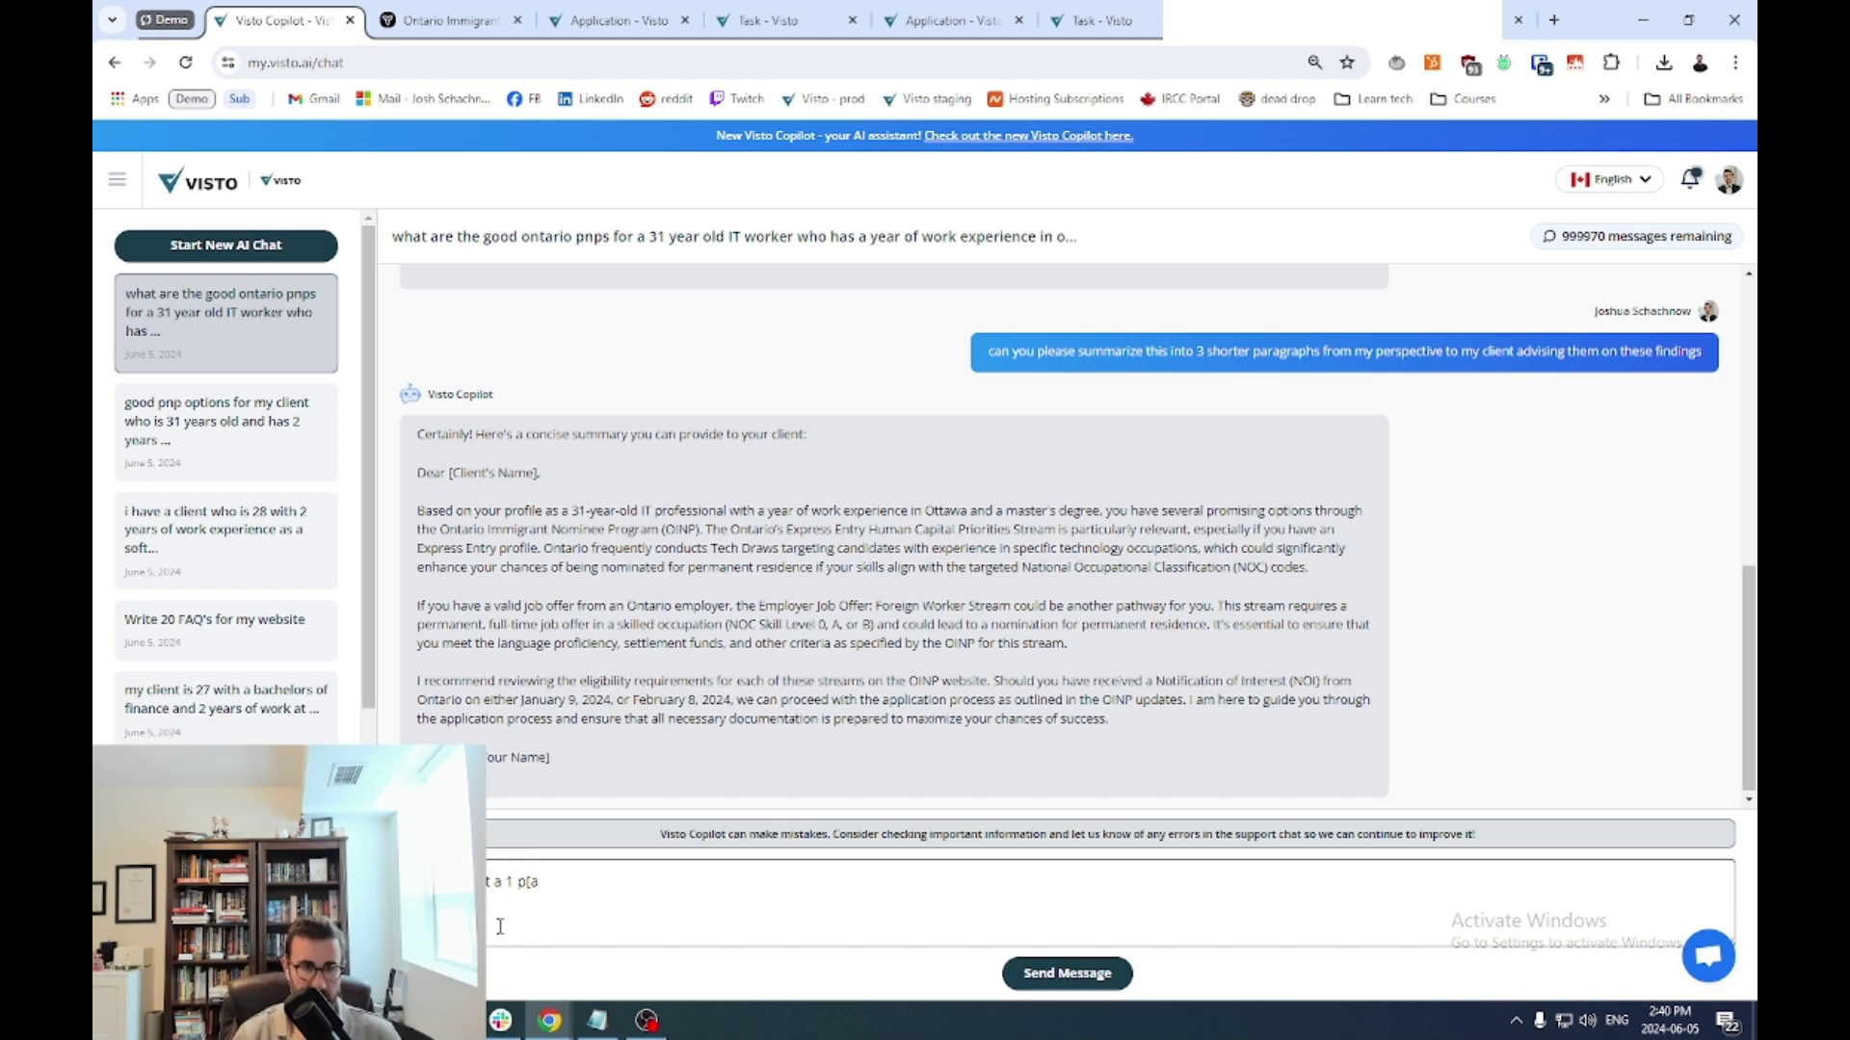
pyautogui.write('gge submission letter for t')
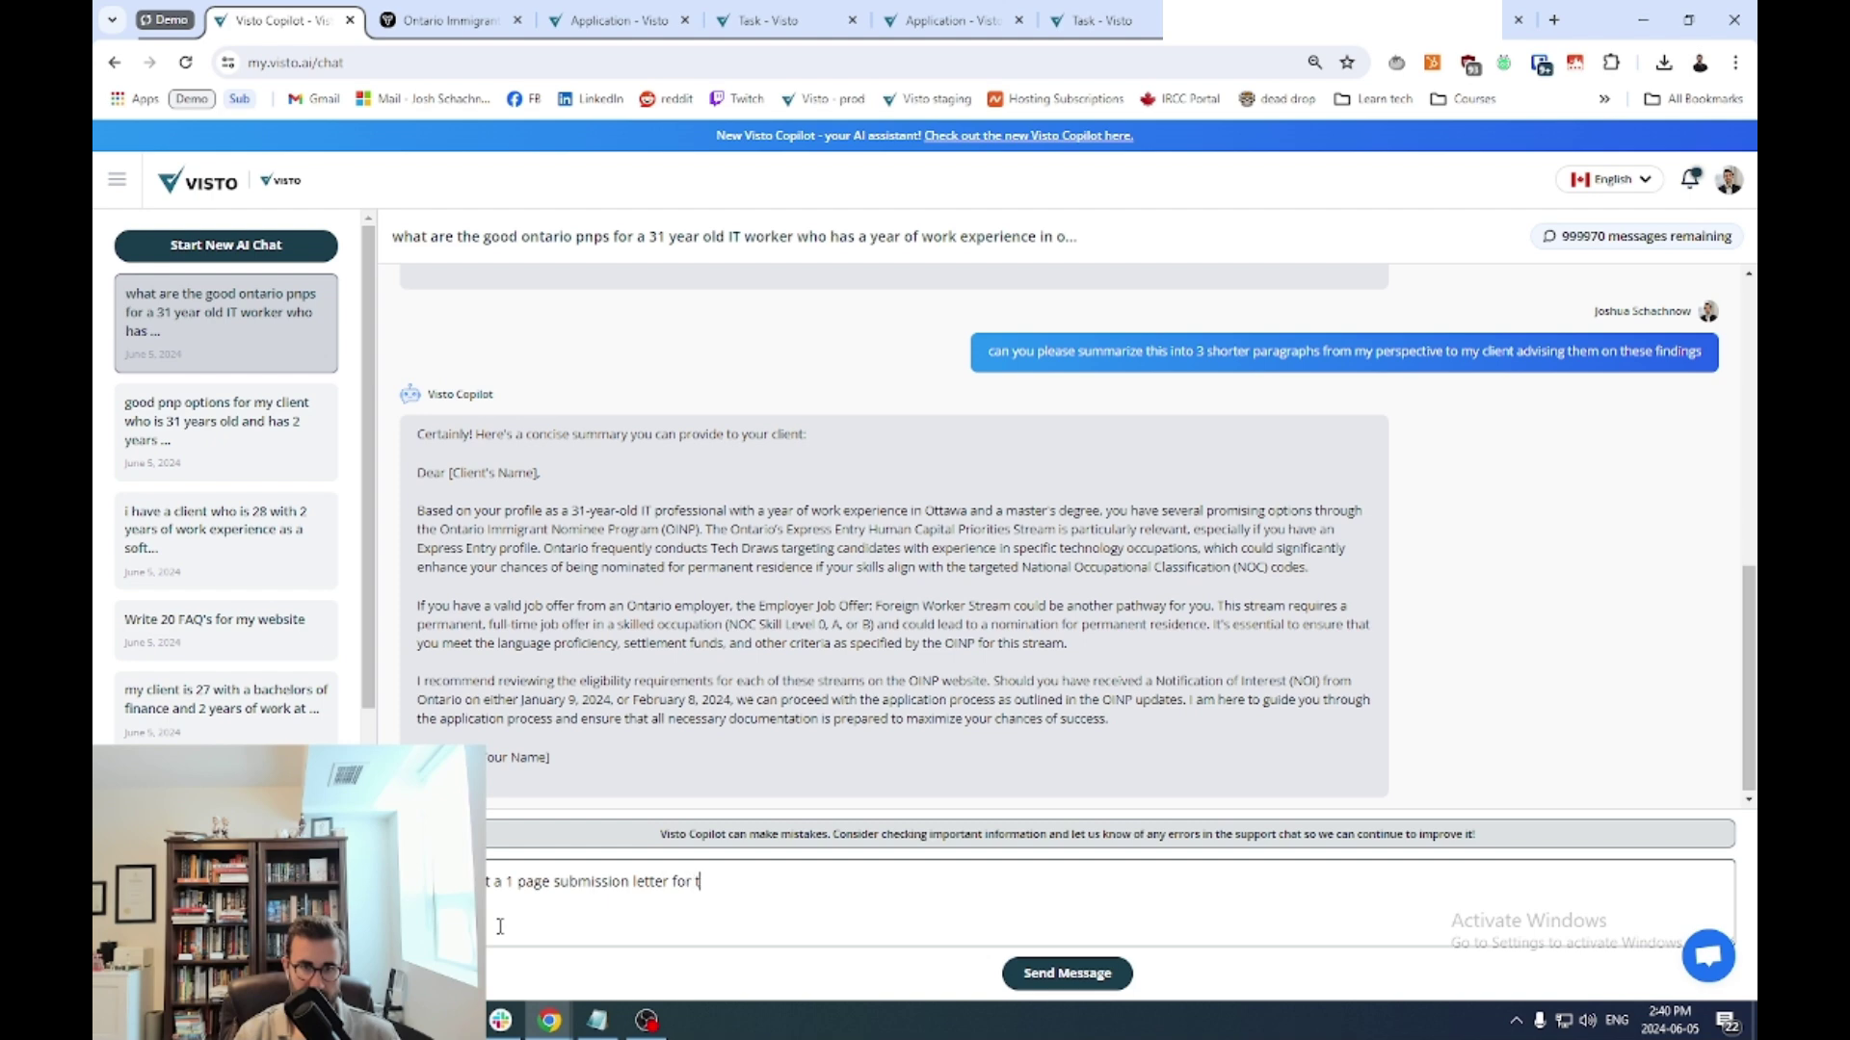
pyautogui.write('he OINP h')
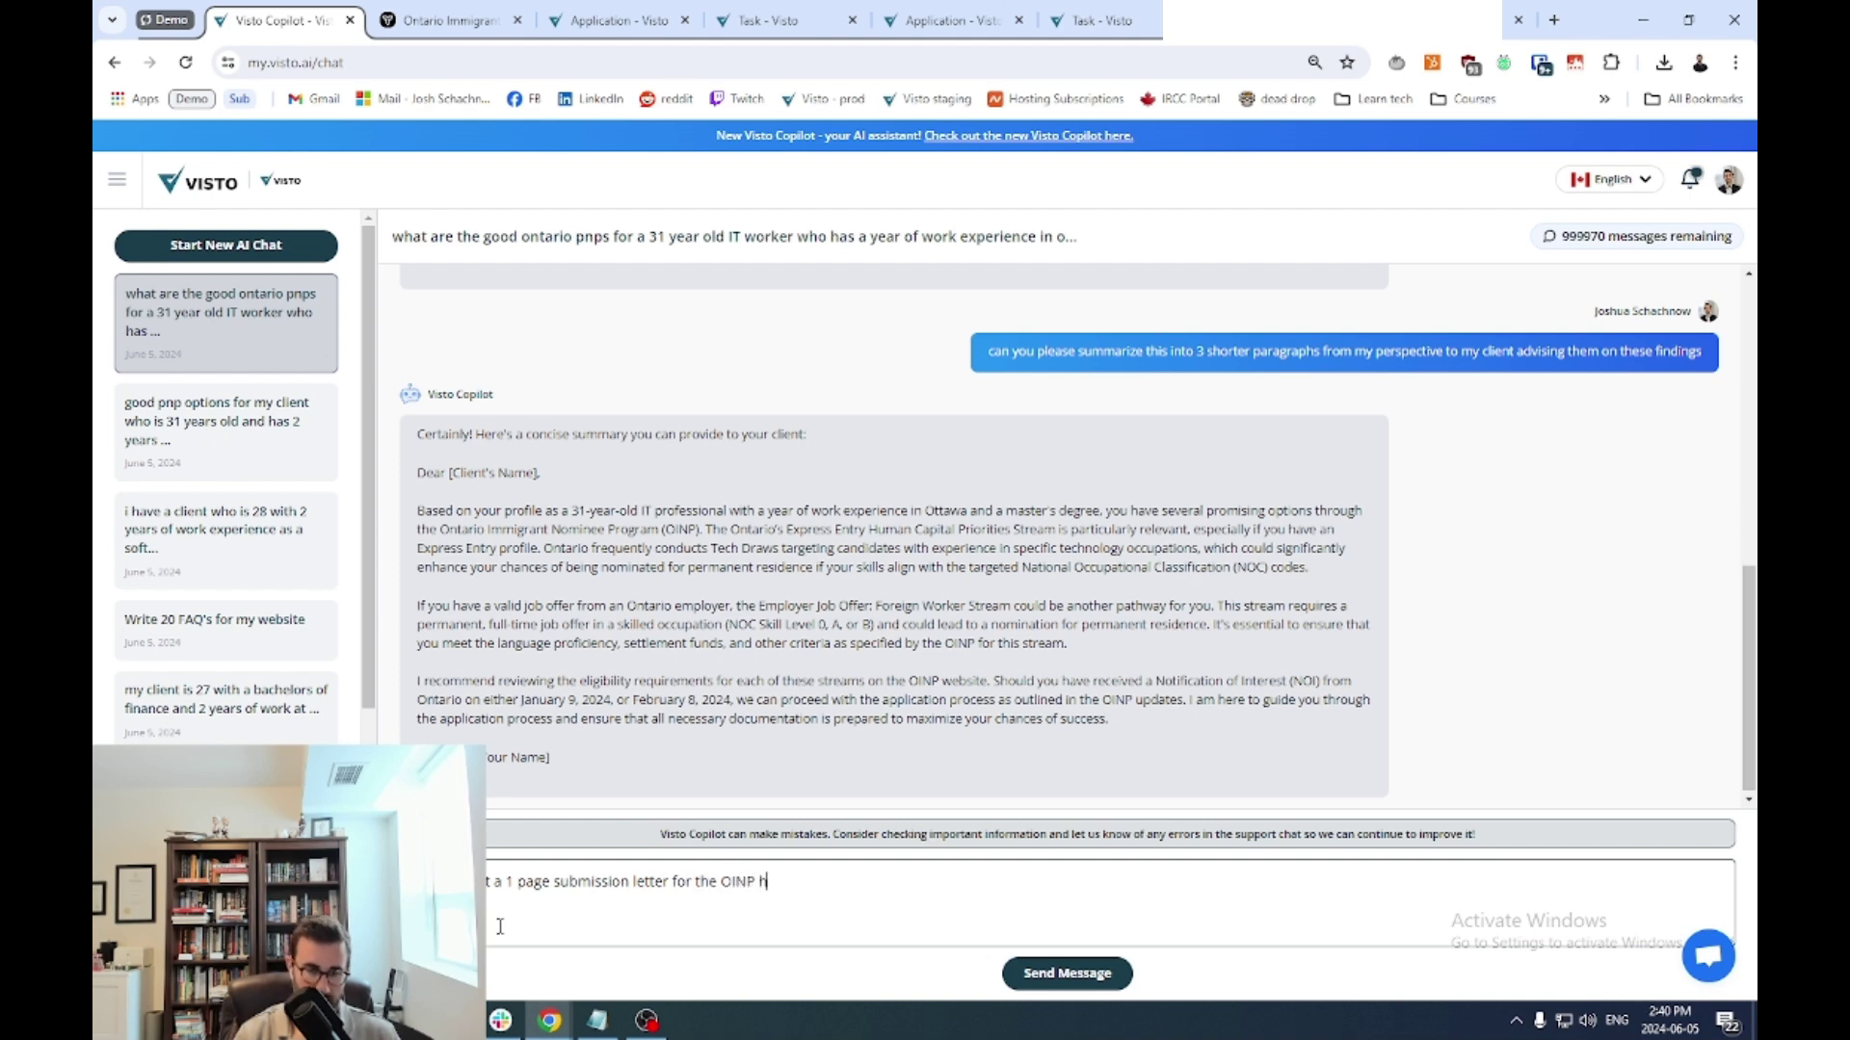
pyautogui.write('uman capital p')
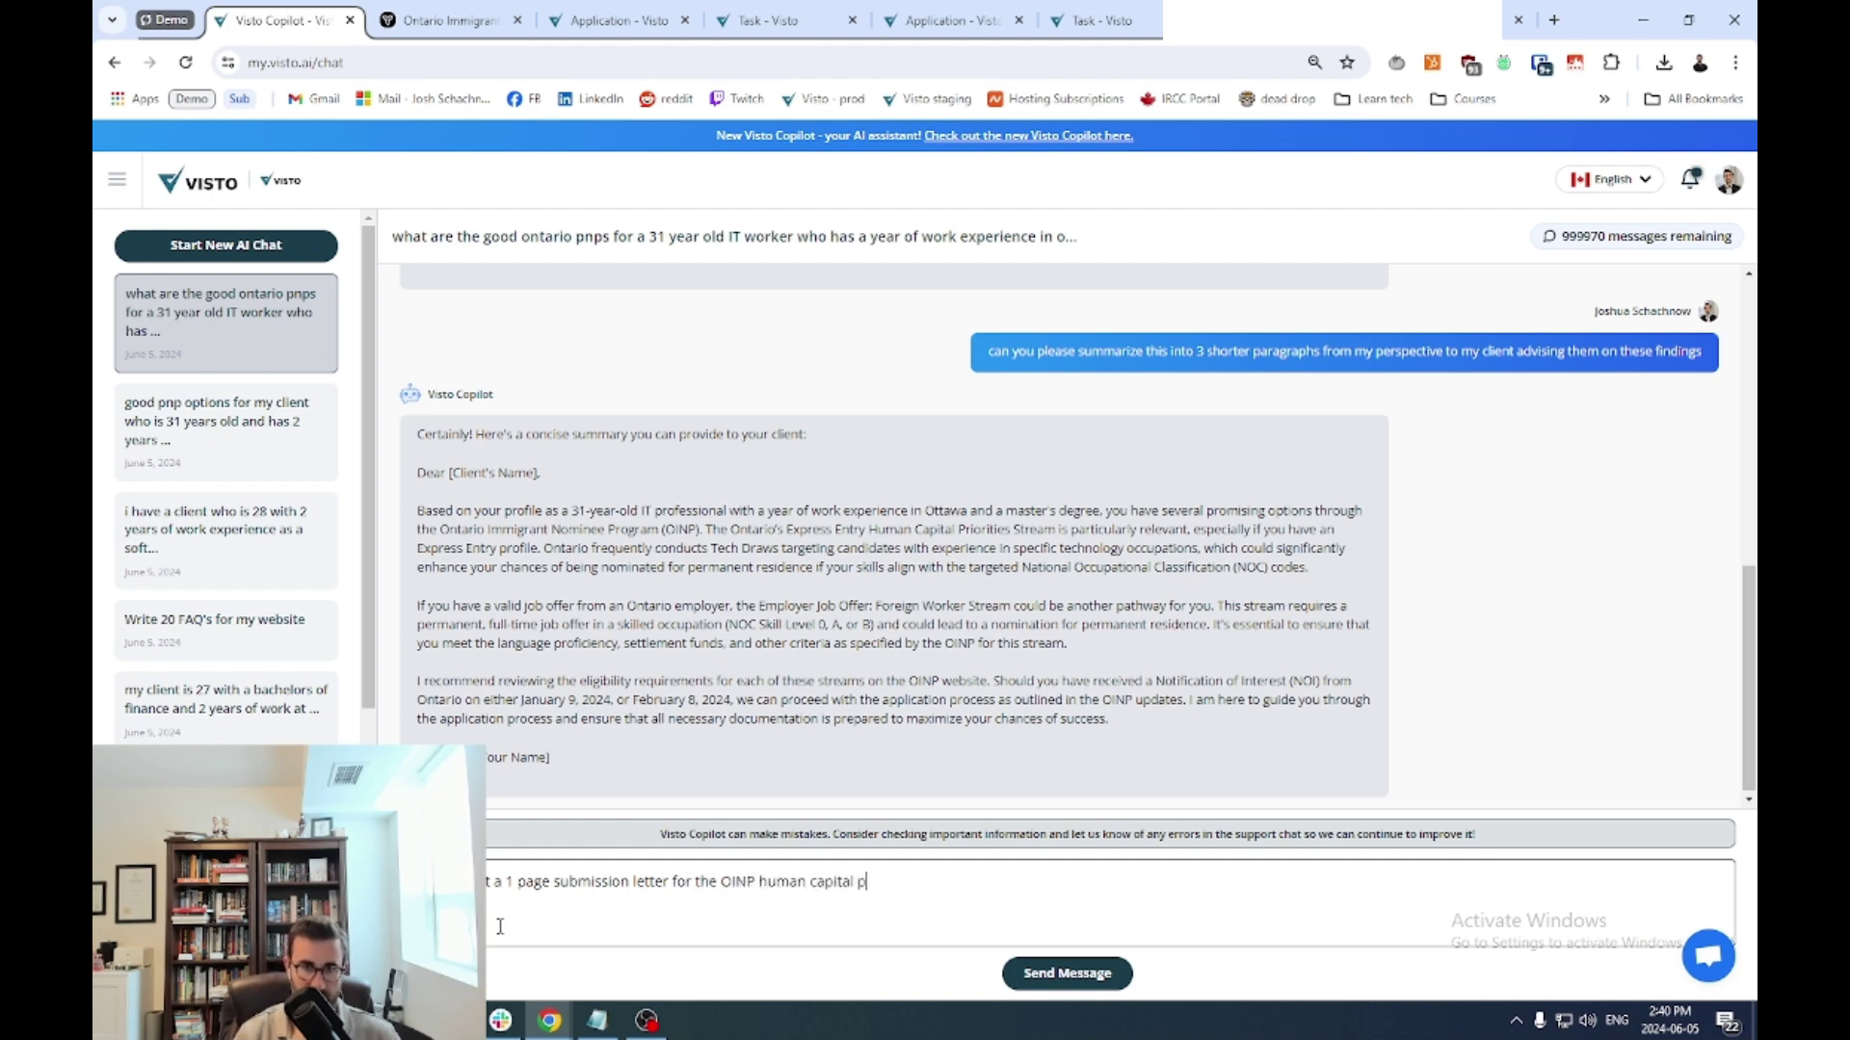
pyautogui.write('riorities stre')
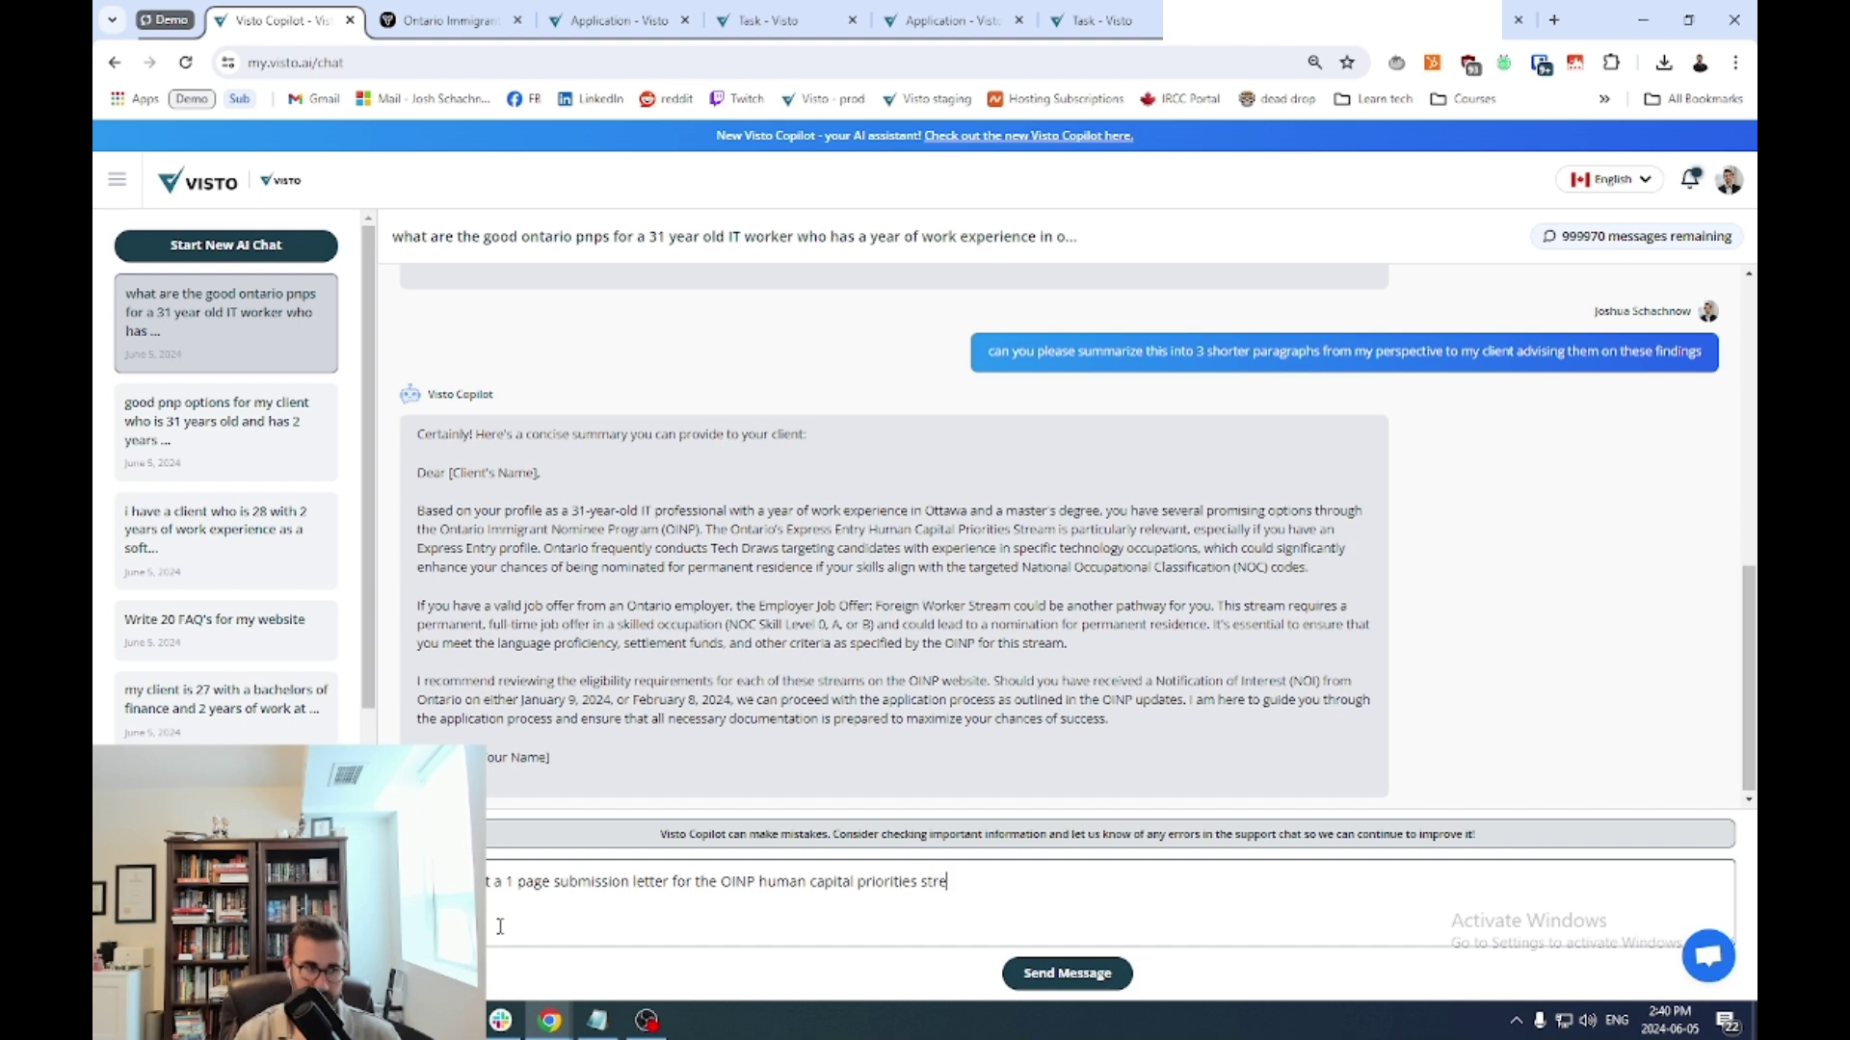
pyautogui.write('am as if')
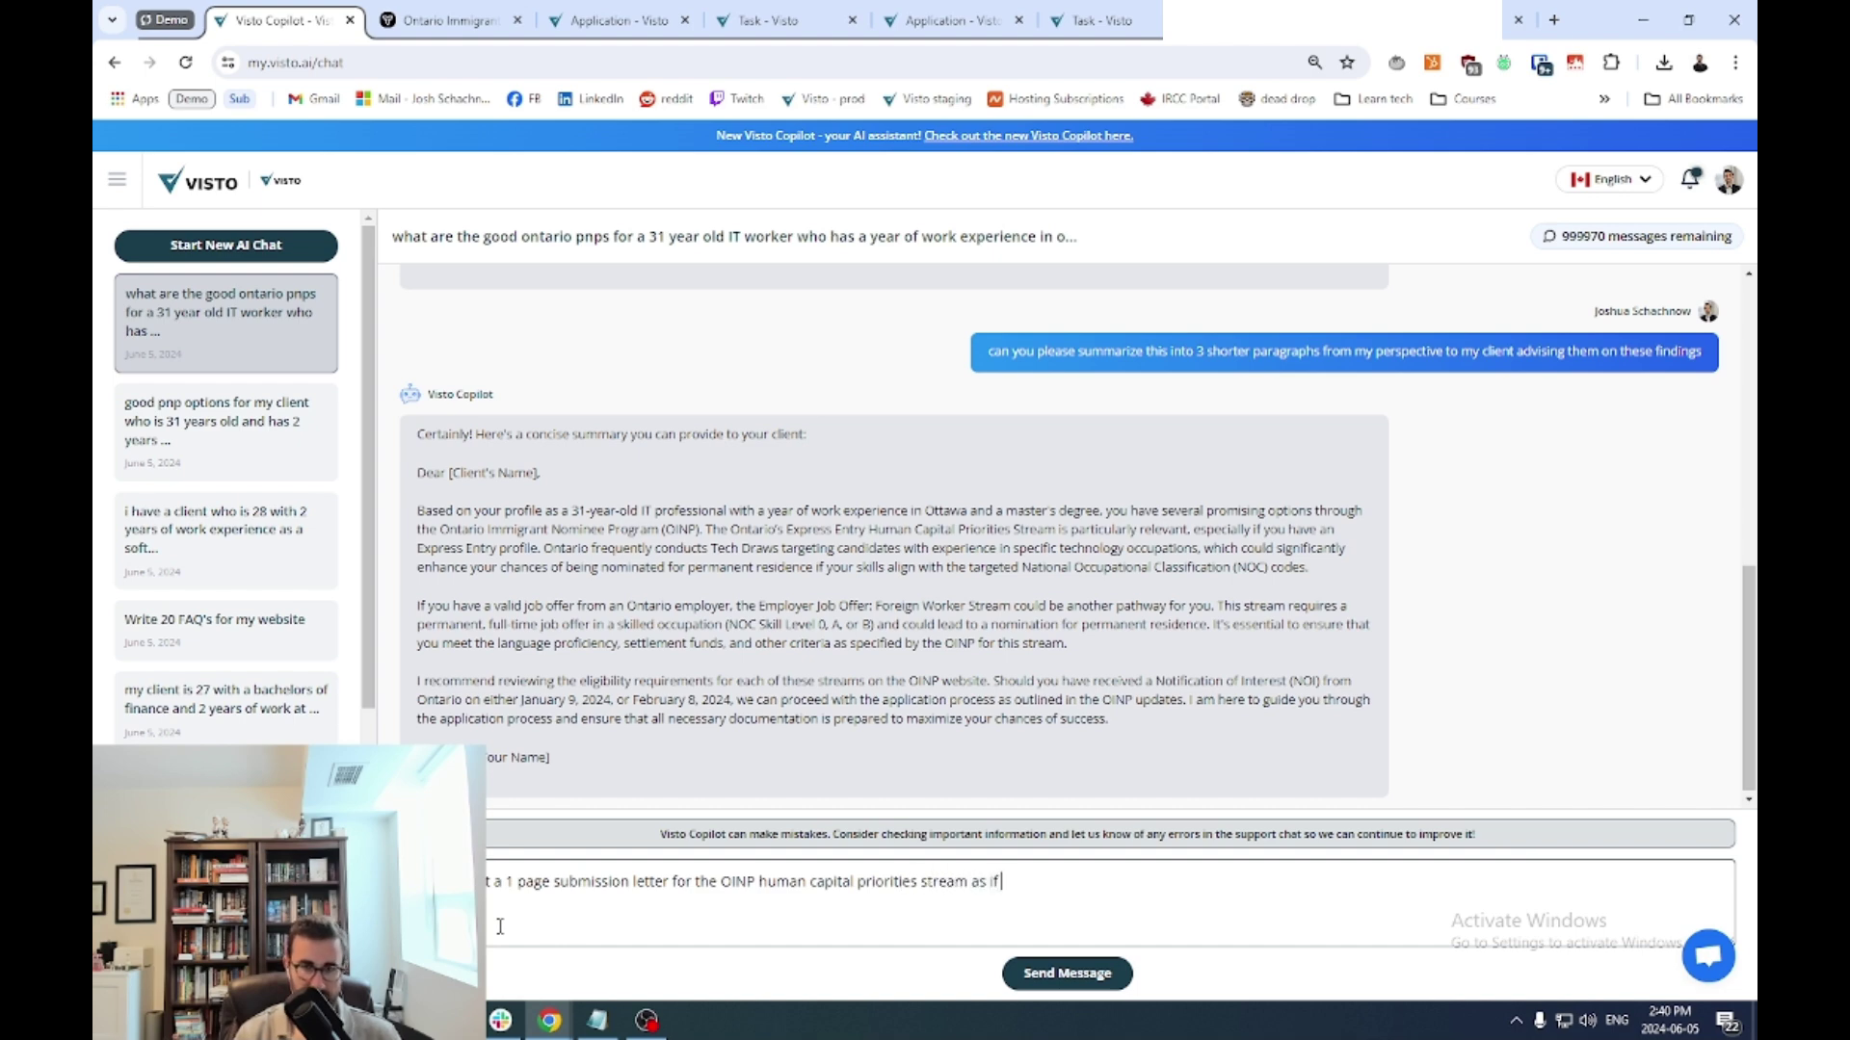
pyautogui.write(' we are applying to')
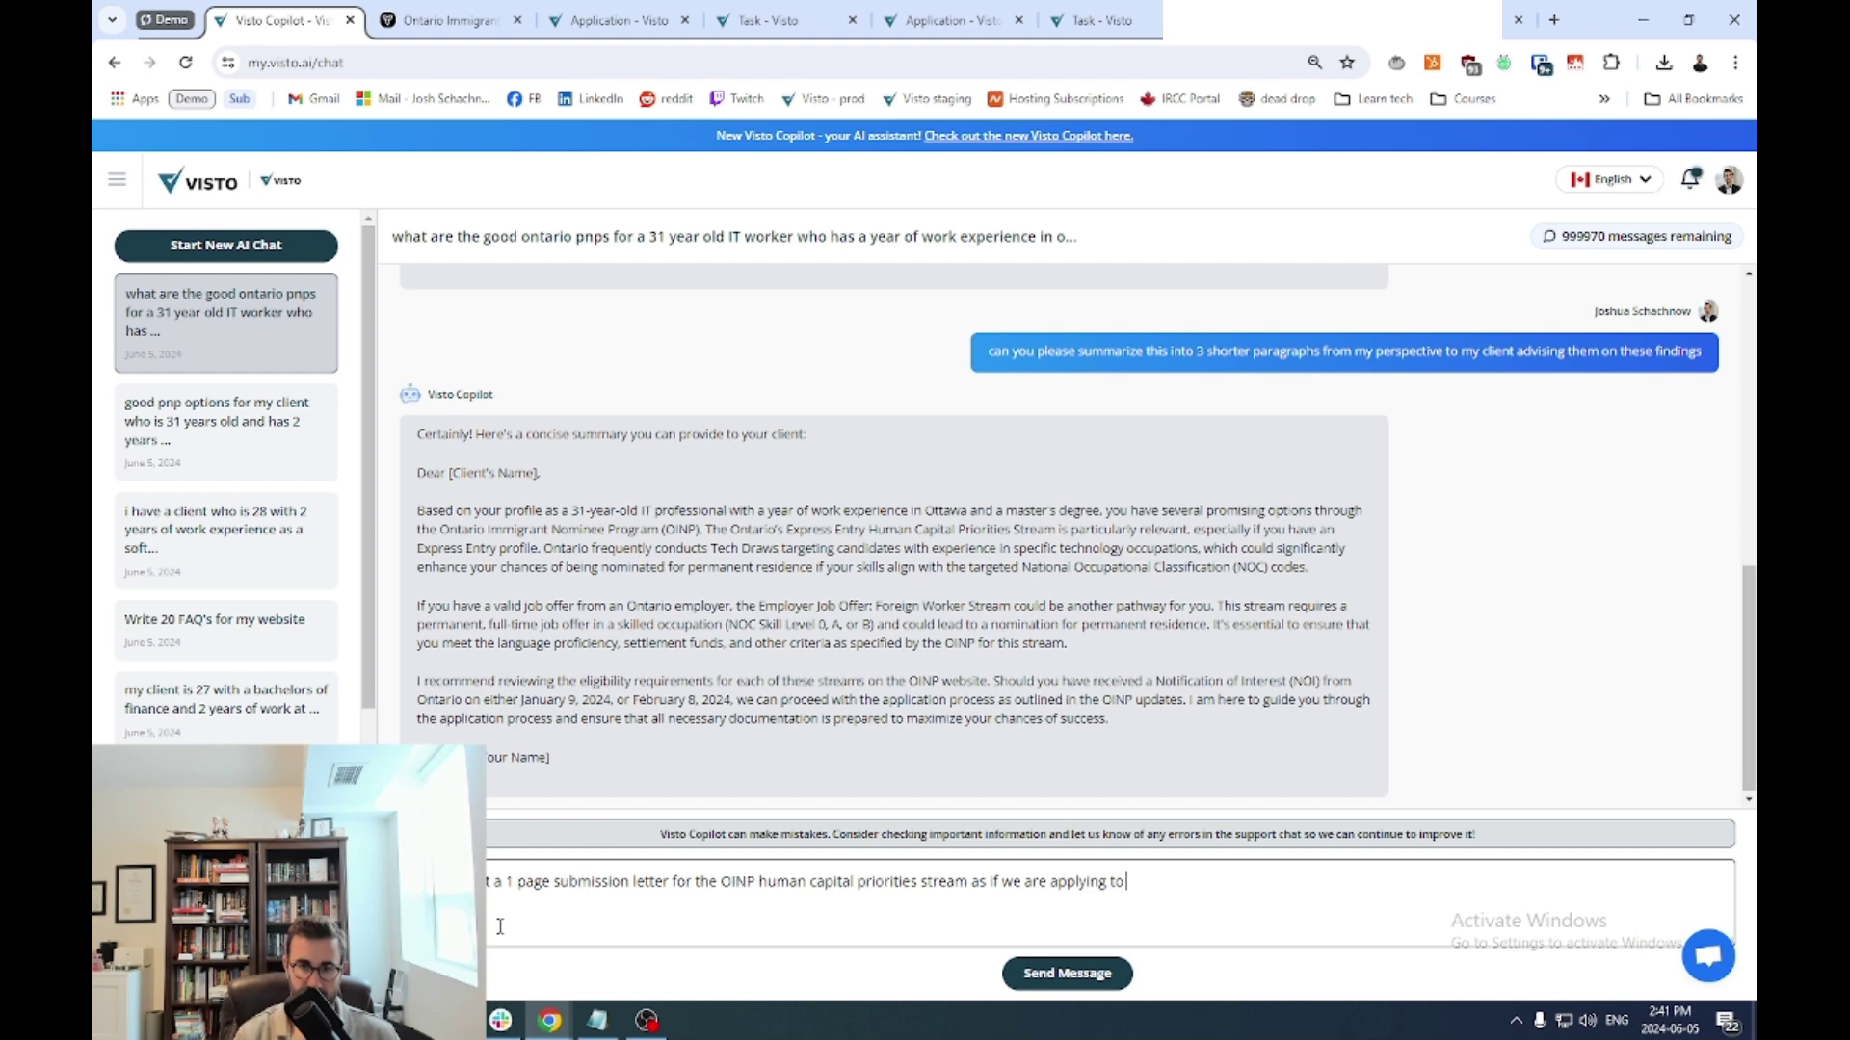
pyautogui.write(' that program, and i am their')
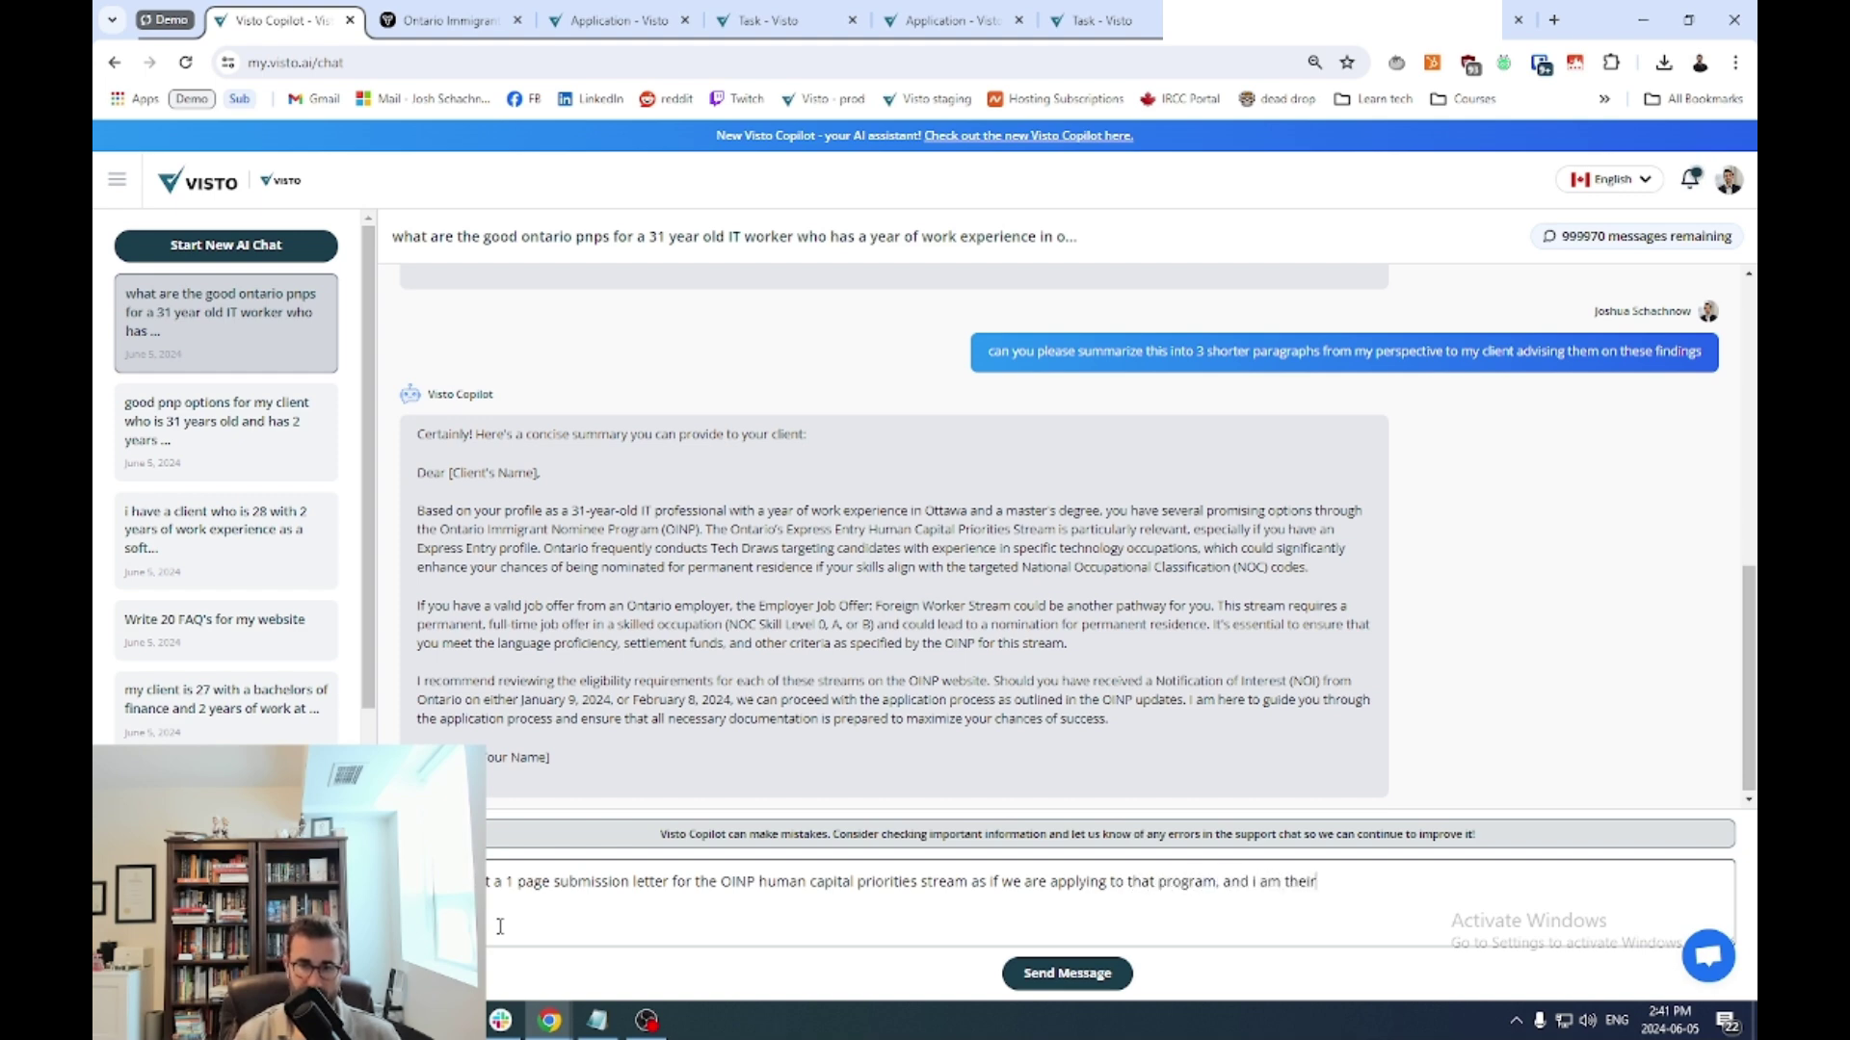
pyautogui.write(' legal representative')
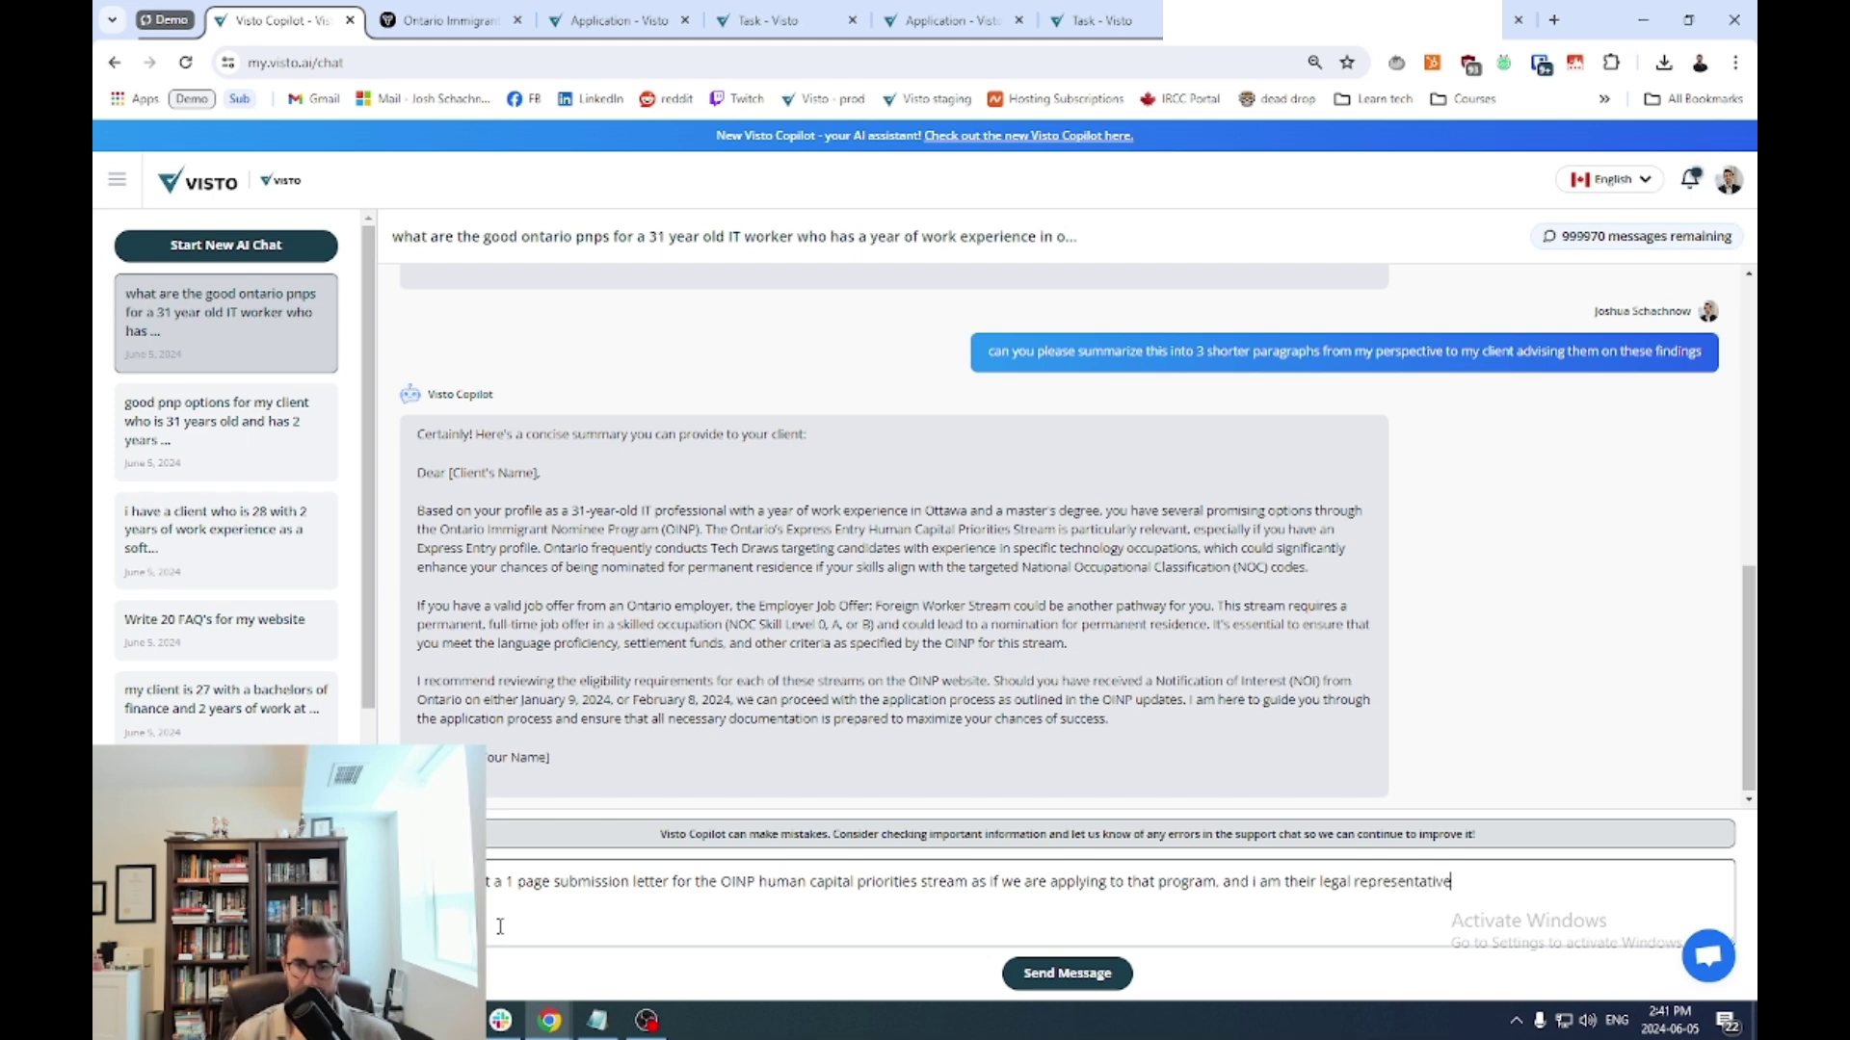
pyautogui.press('Return')
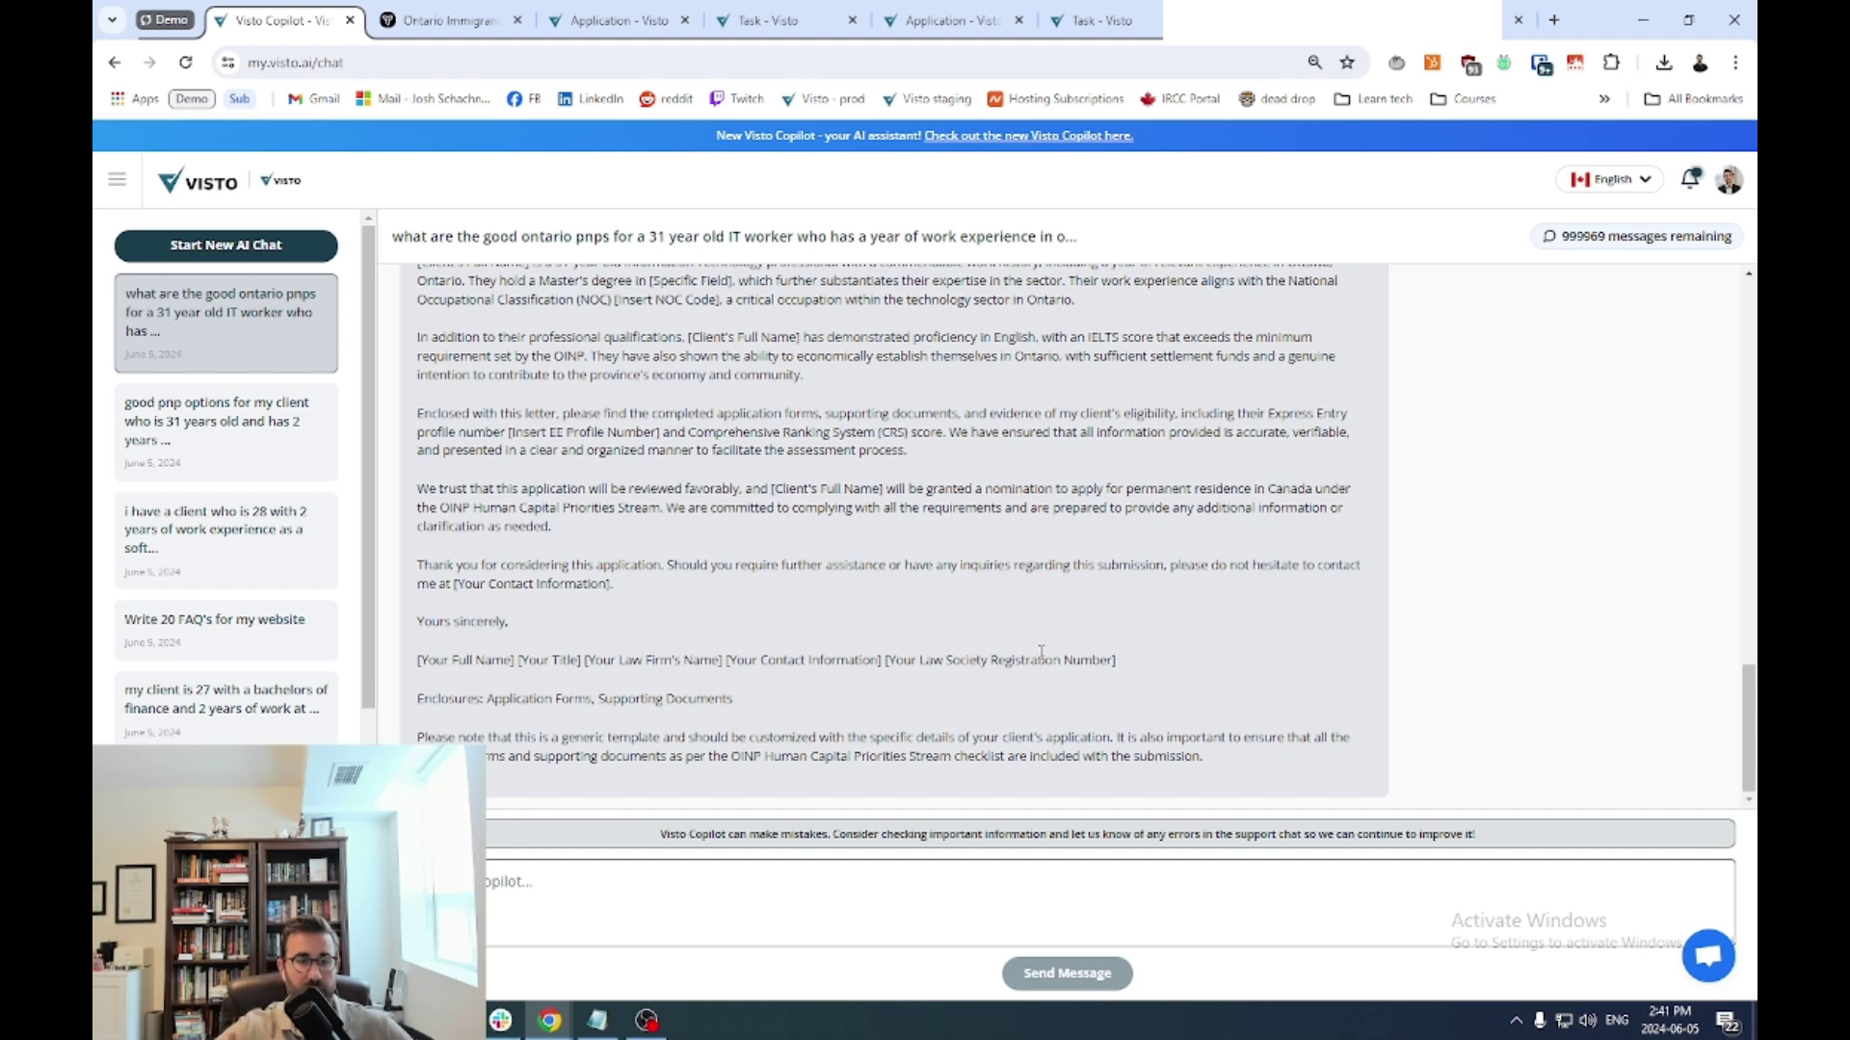
# Review the letter's letterhead placeholders, address and Subject line.
pyautogui.scroll(4, 654, 517)
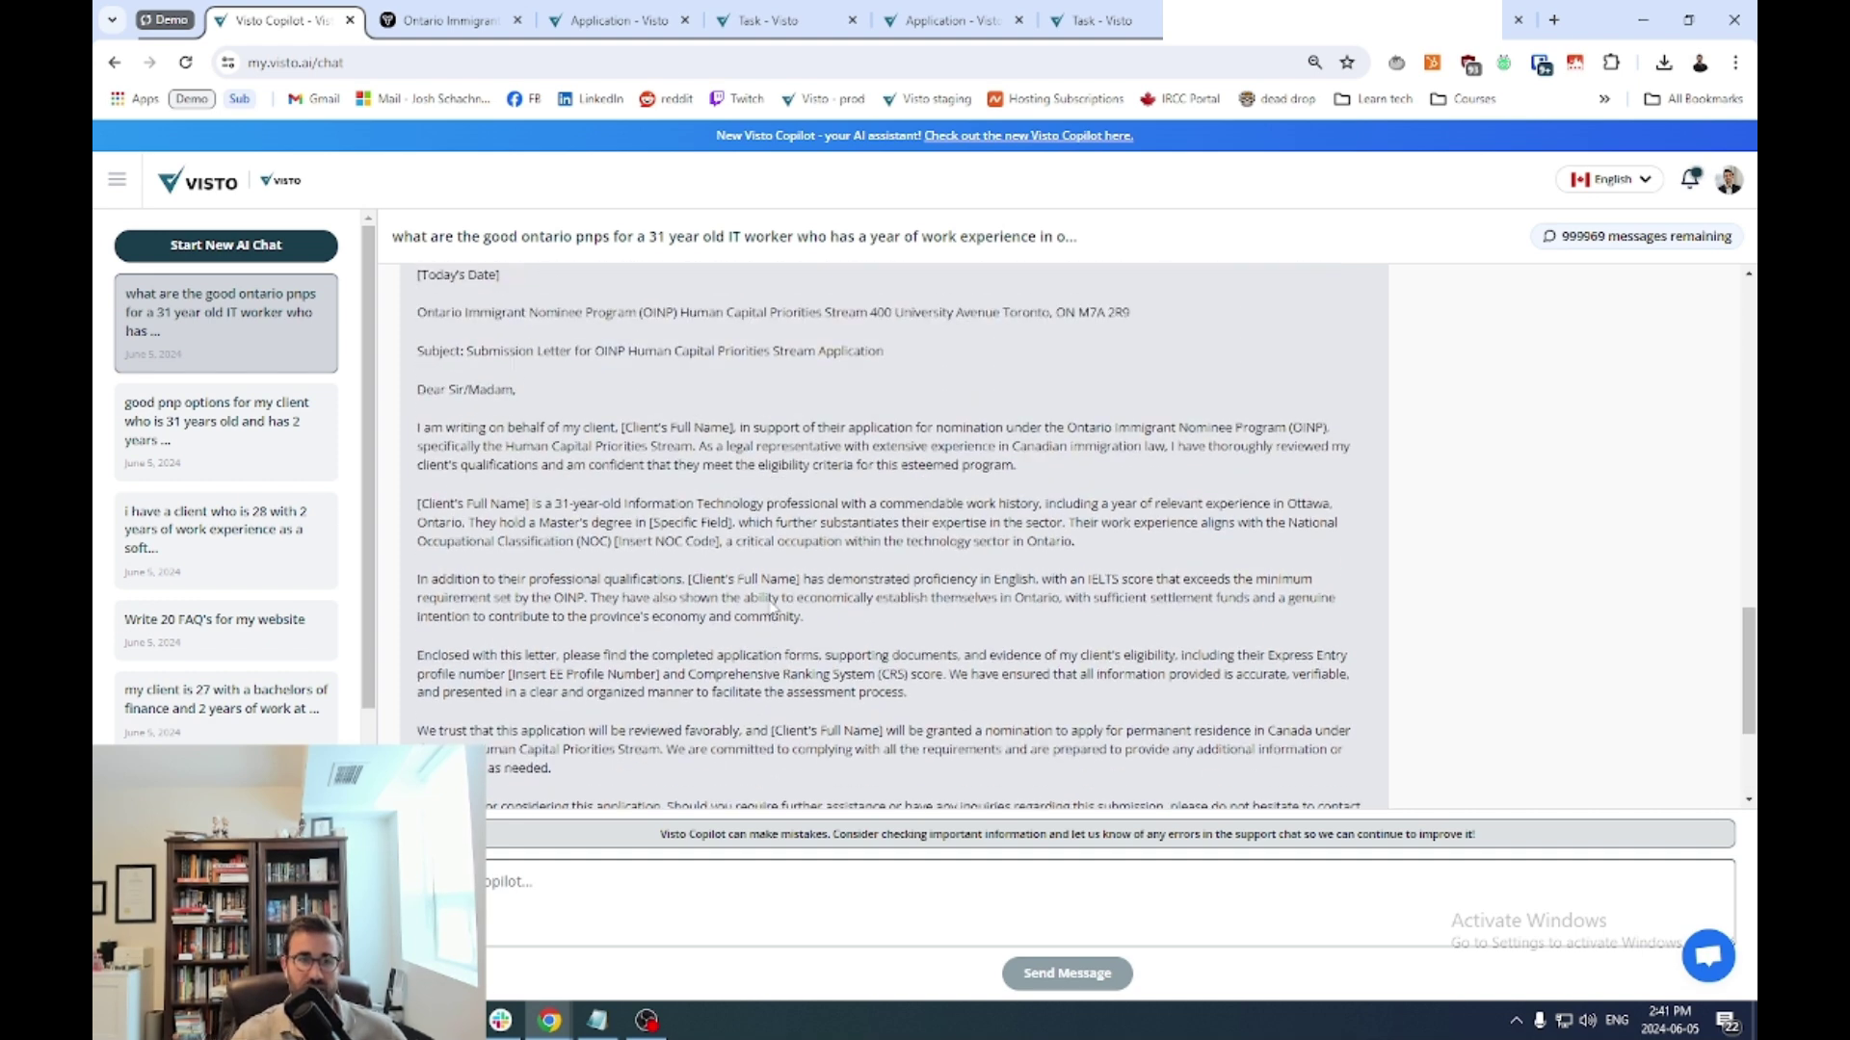
pyautogui.moveTo(415, 442); pyautogui.dragTo(500, 431)
pyautogui.moveTo(415, 391); pyautogui.dragTo(614, 408)
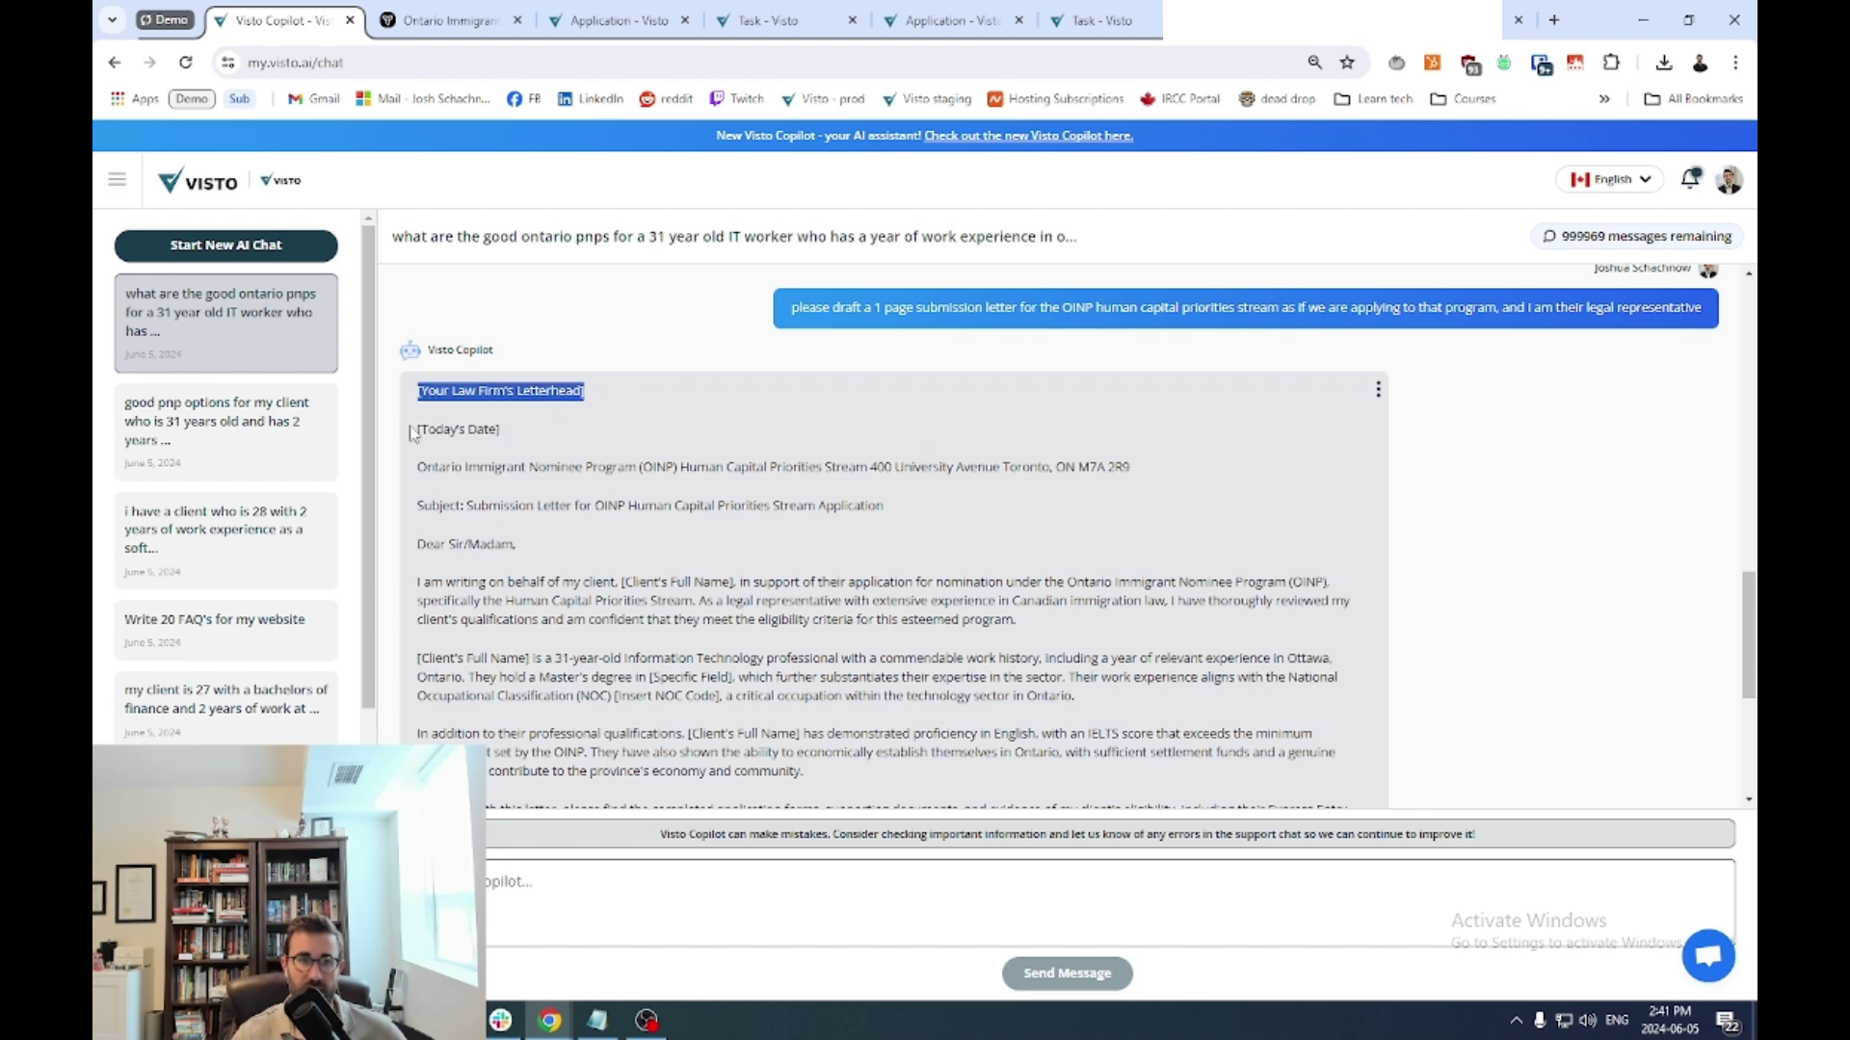
pyautogui.moveTo(415, 434); pyautogui.dragTo(500, 433)
pyautogui.moveTo(502, 503); pyautogui.dragTo(894, 470)
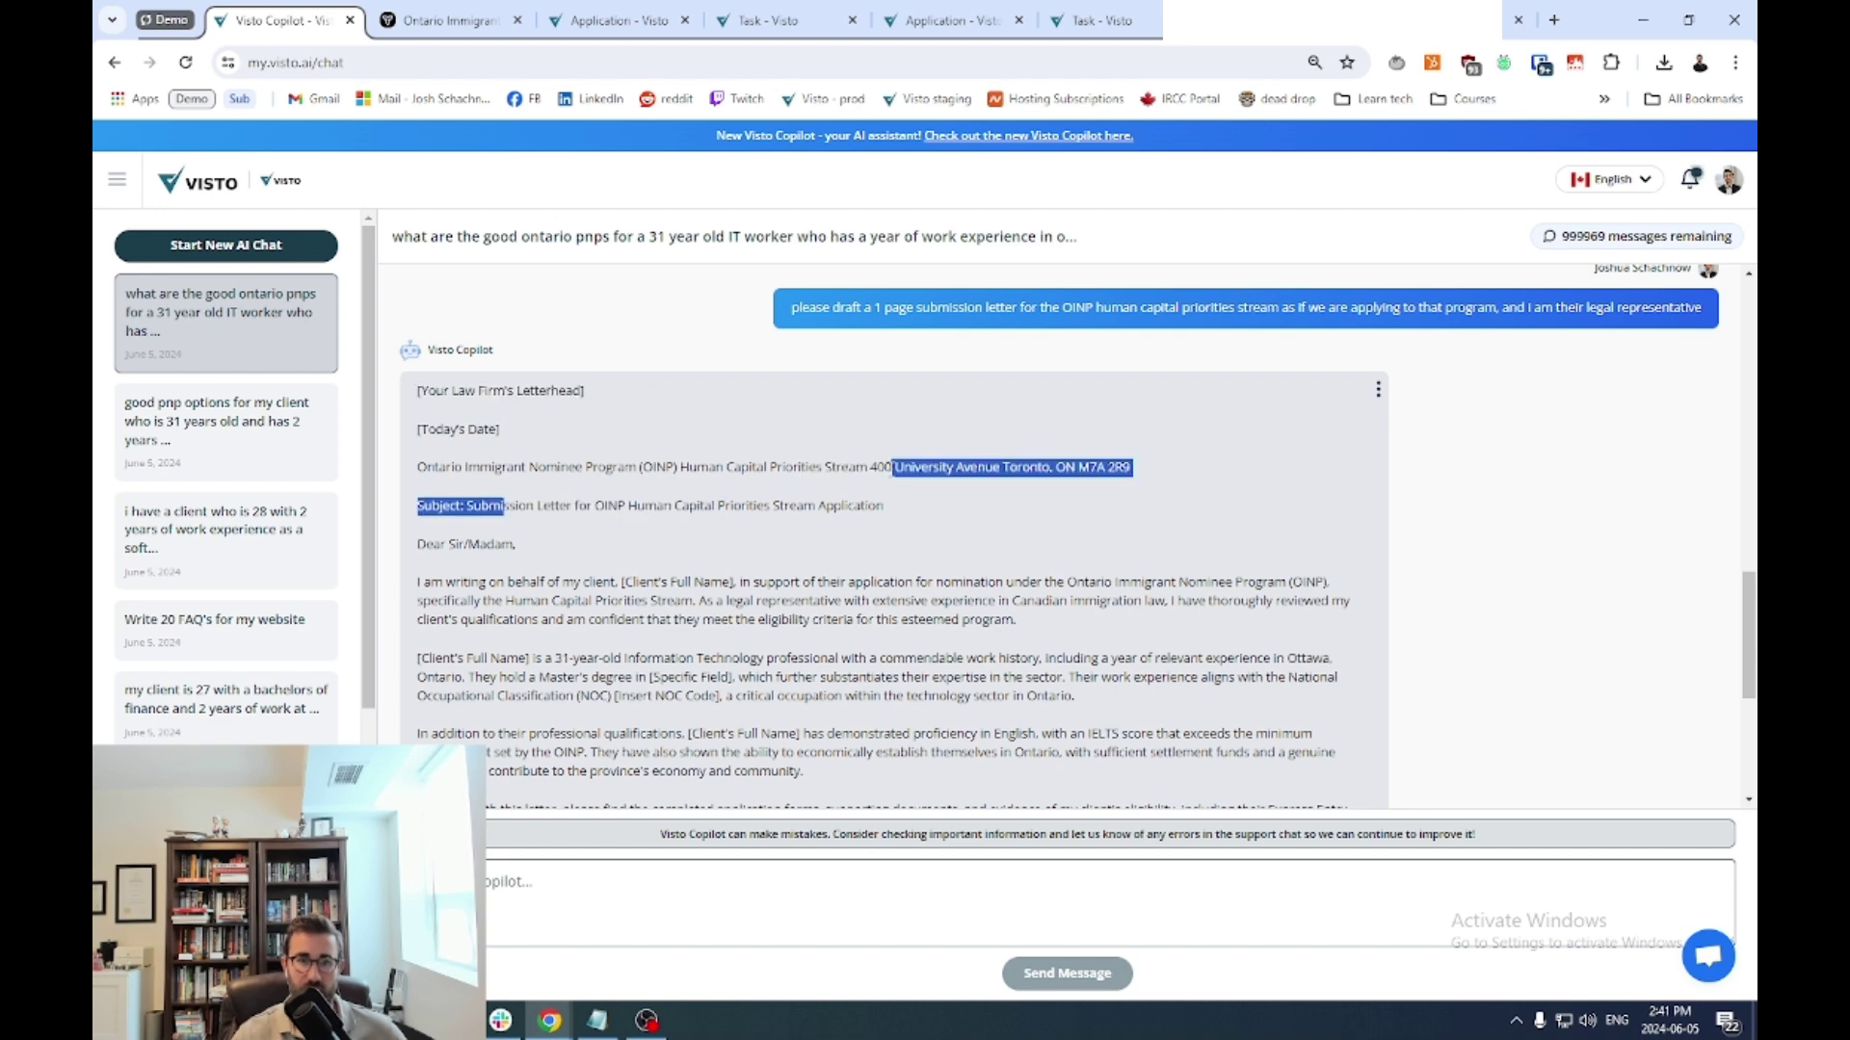
# Review the opening two paragraphs and the [Specific Field] placeholder in the letter.
pyautogui.scroll(-1, 812, 584)
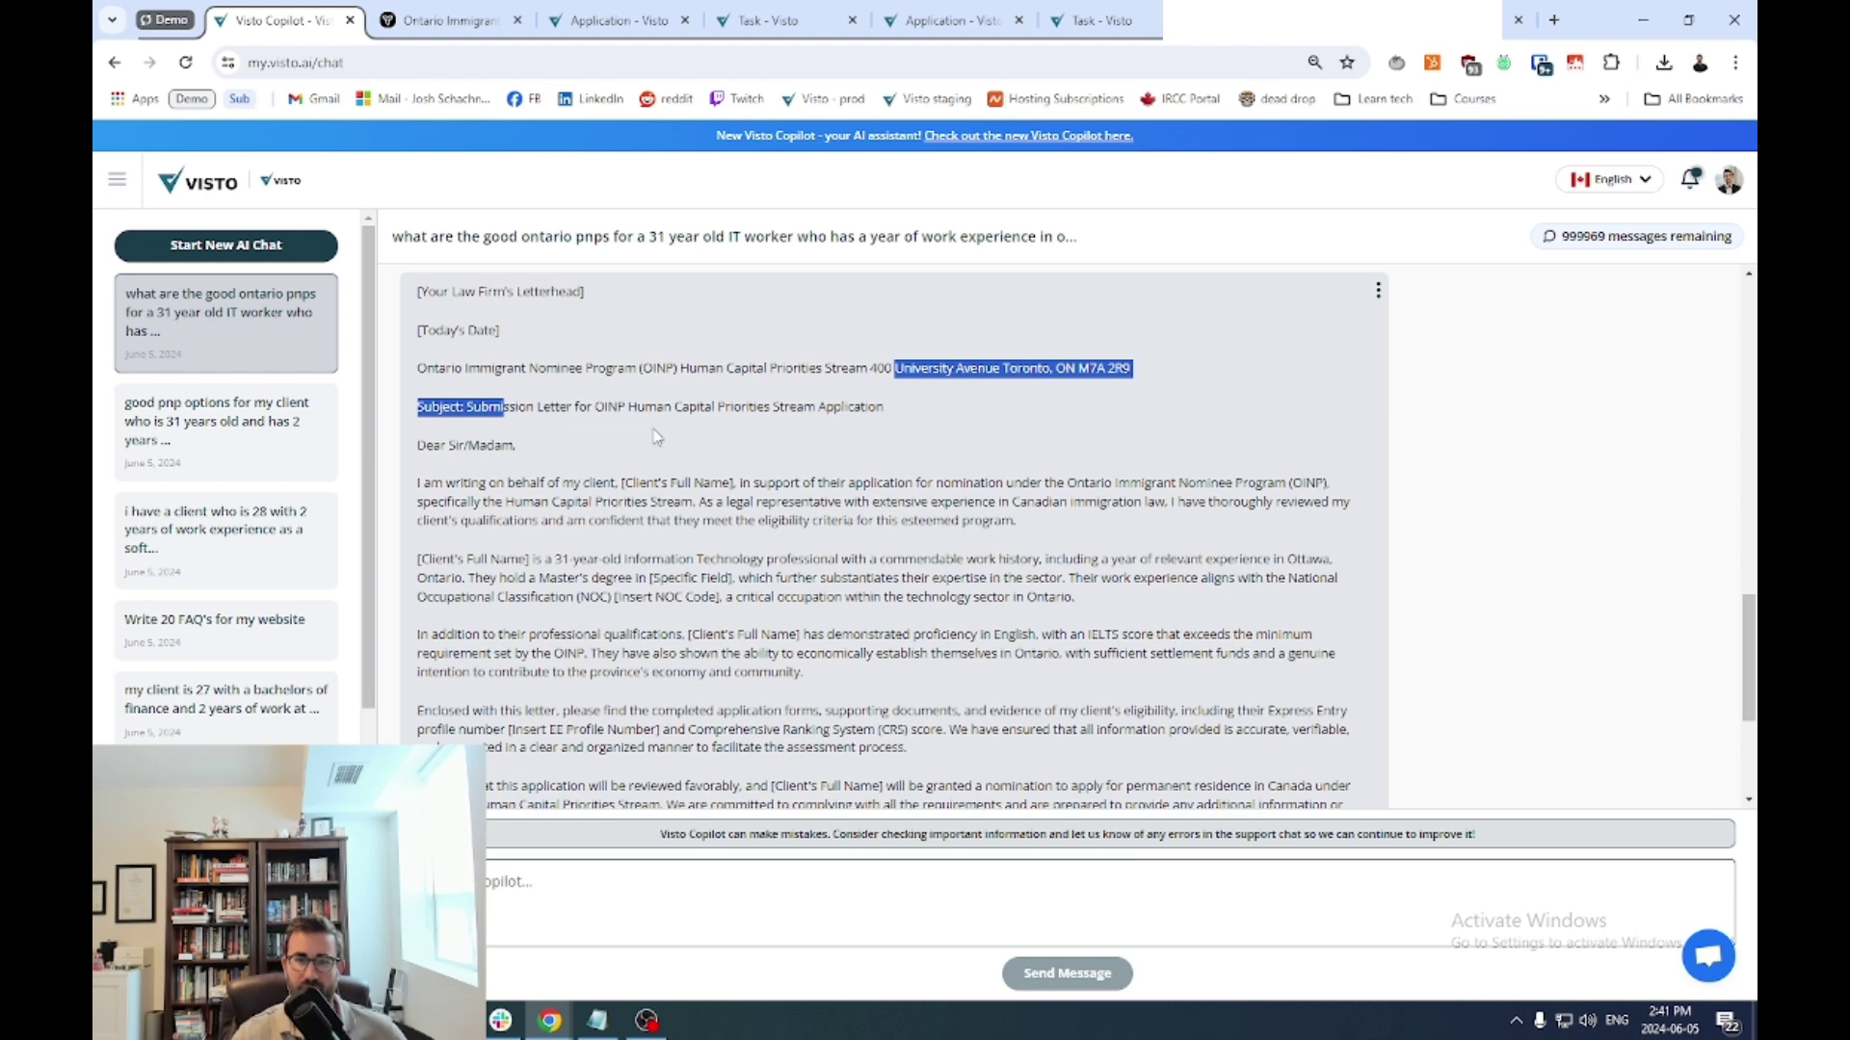
pyautogui.scroll(-1, 589, 460)
pyautogui.moveTo(508, 383); pyautogui.dragTo(732, 498)
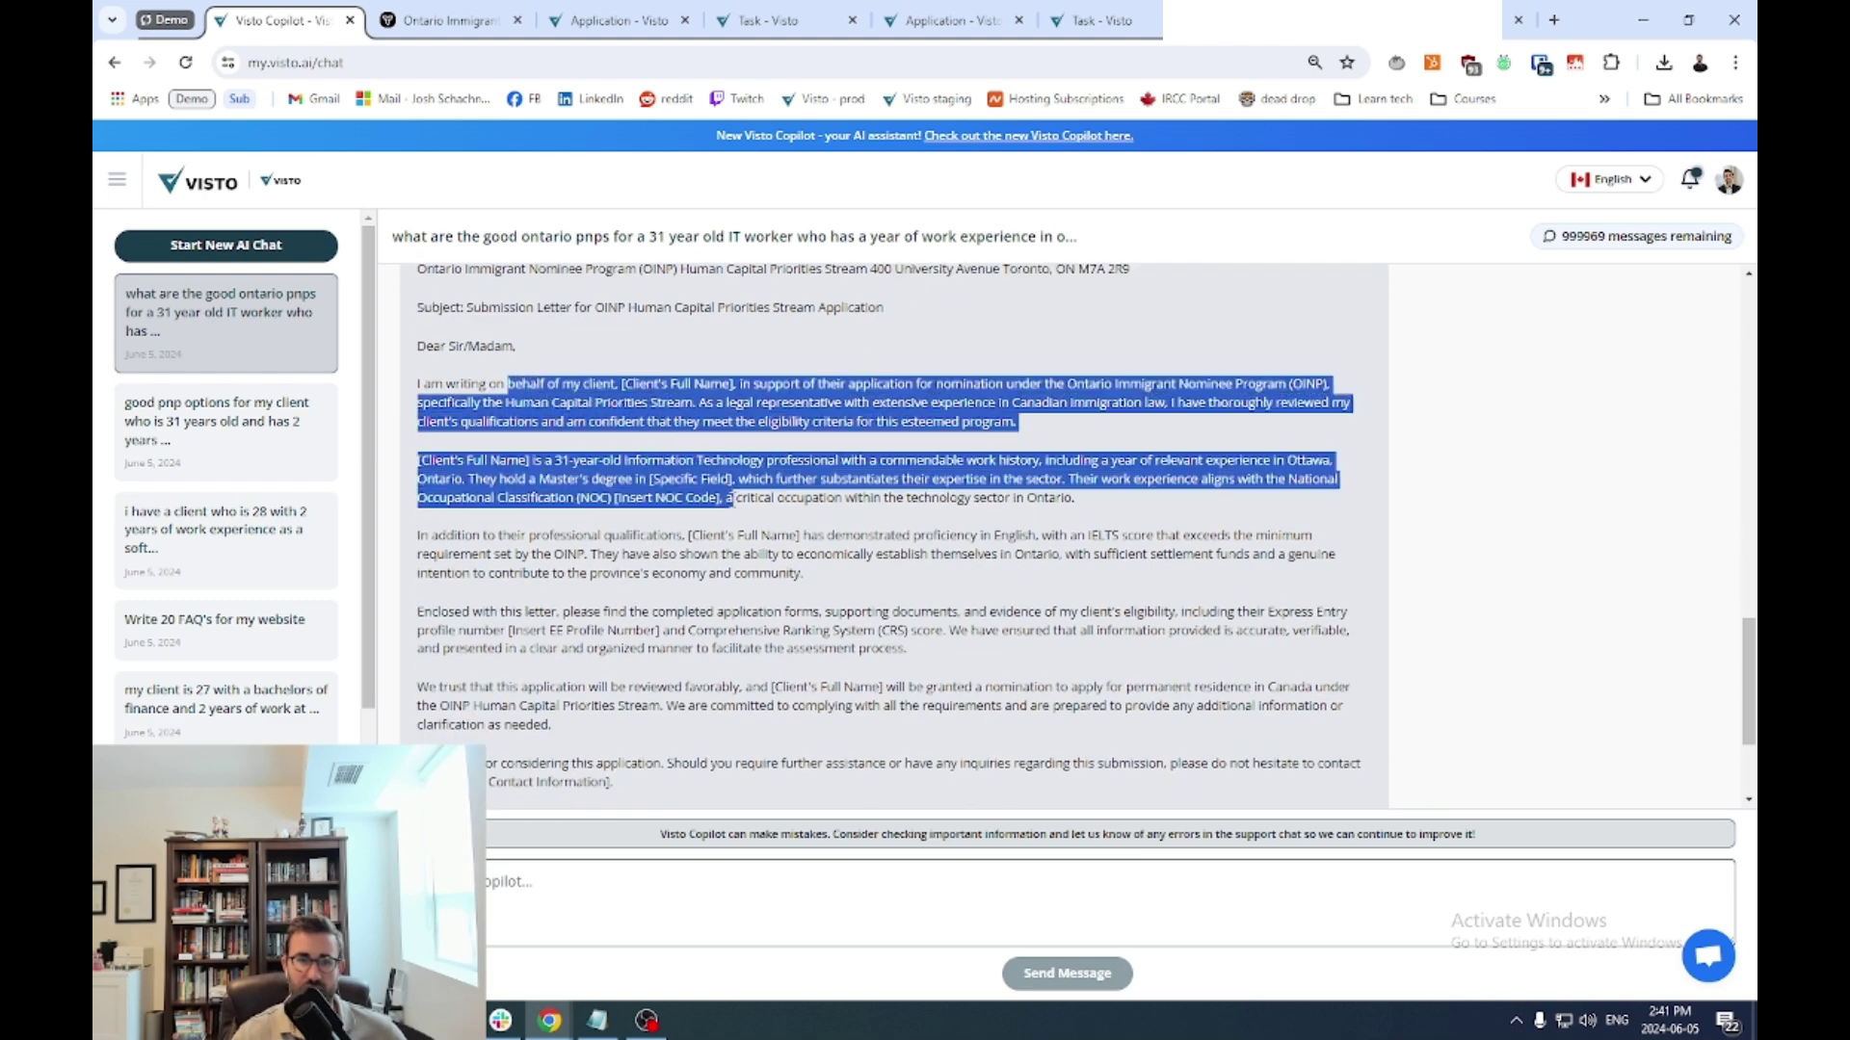
pyautogui.click(732, 498)
pyautogui.scroll(-1, 731, 506)
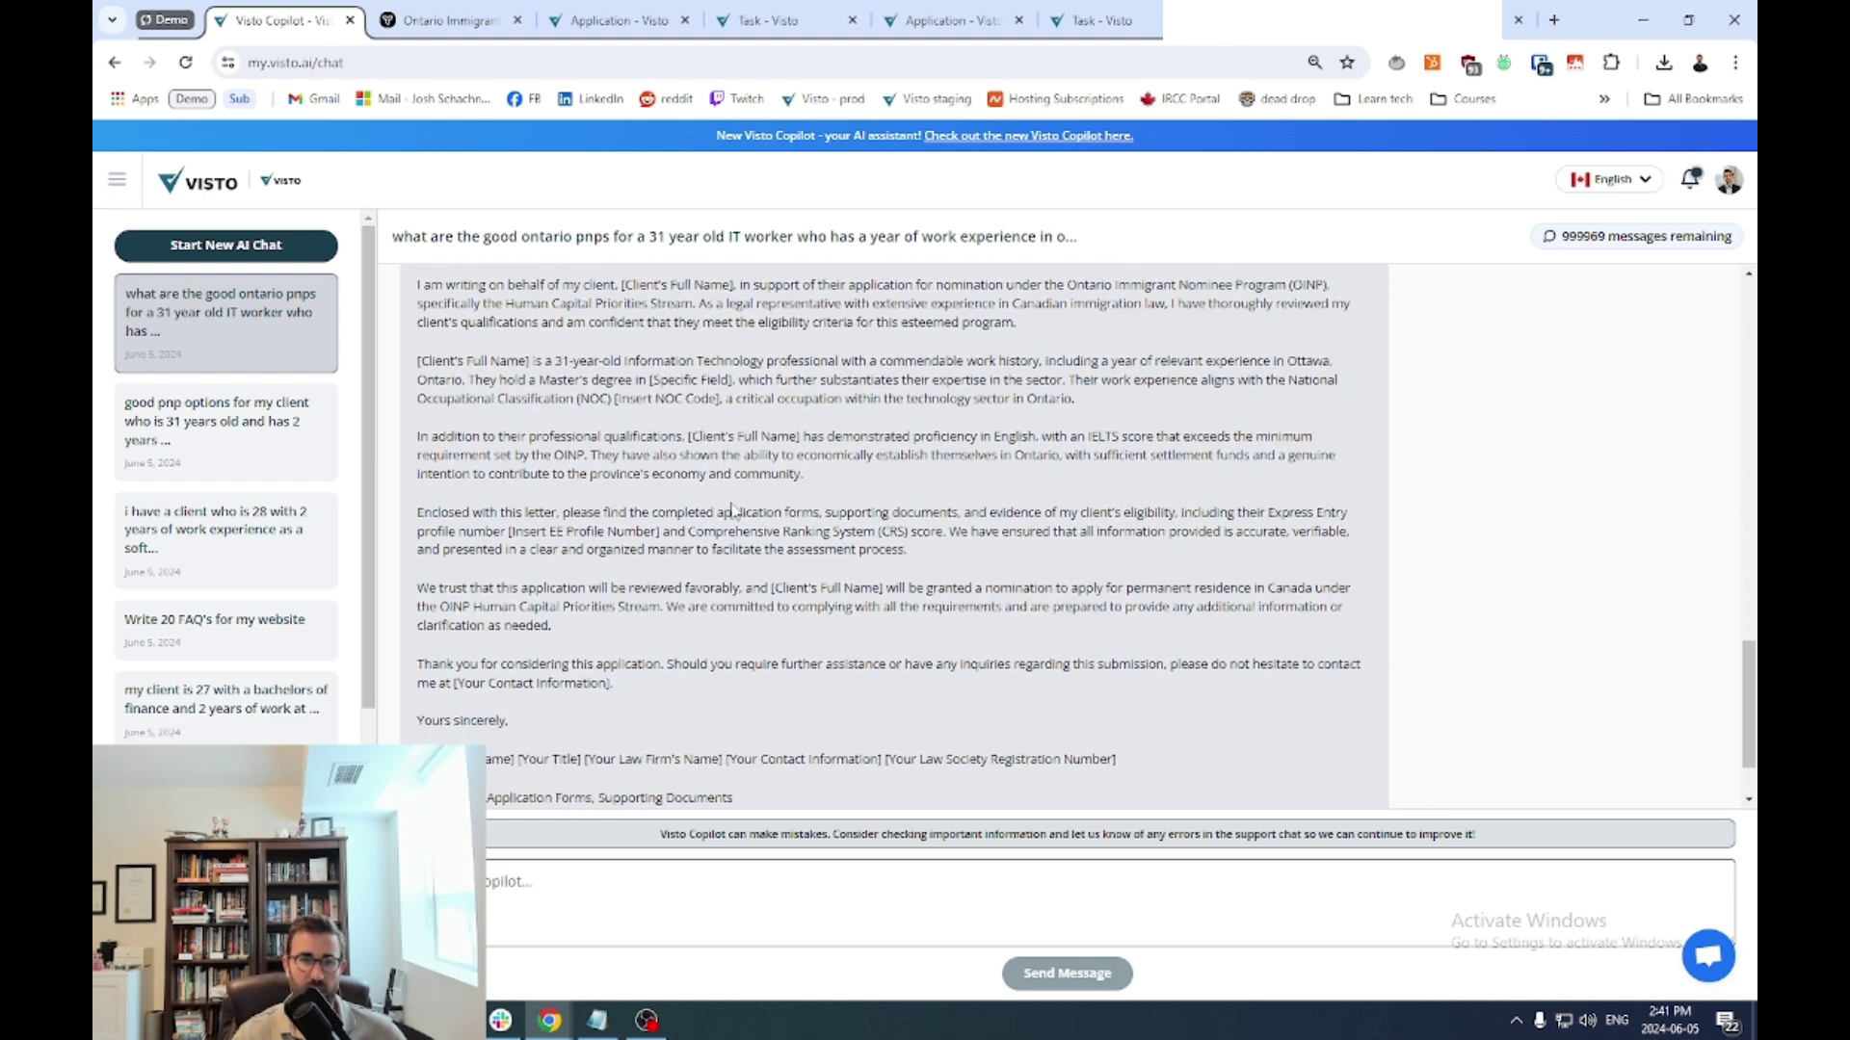
pyautogui.moveTo(466, 382); pyautogui.dragTo(749, 382)
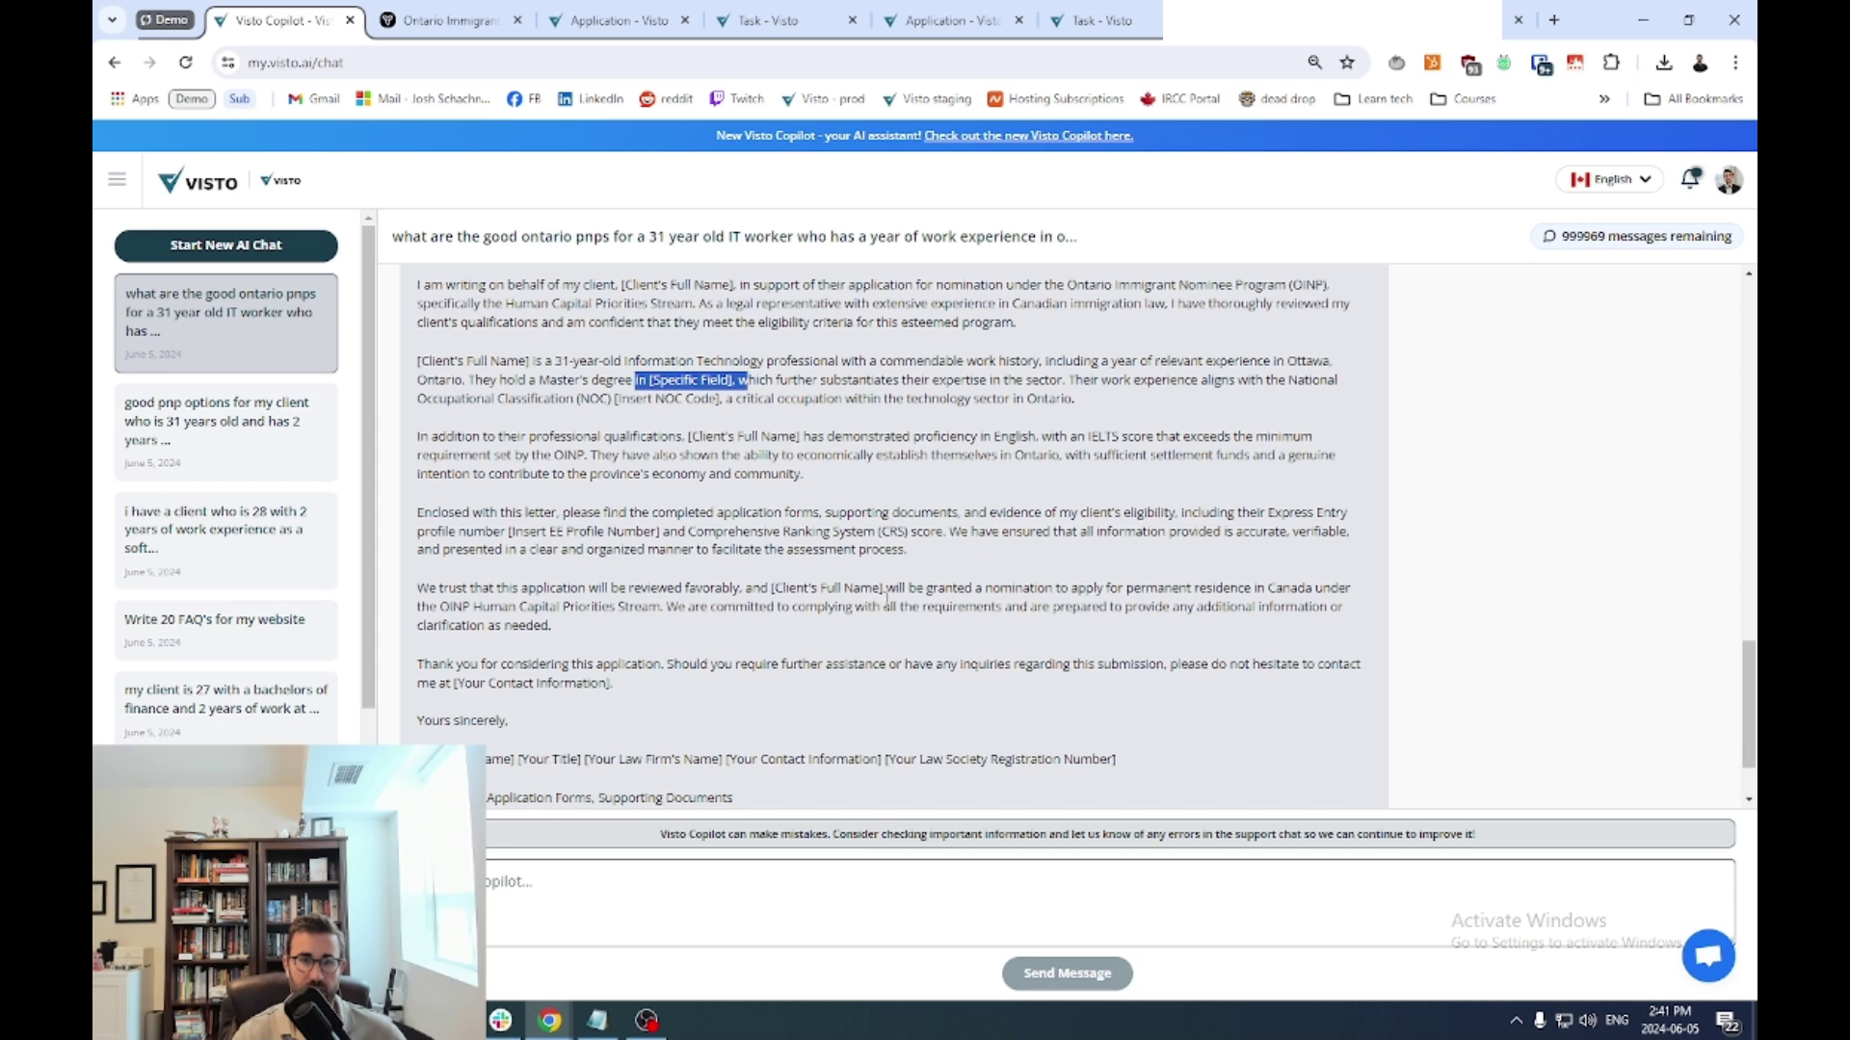
pyautogui.scroll(-1, 886, 605)
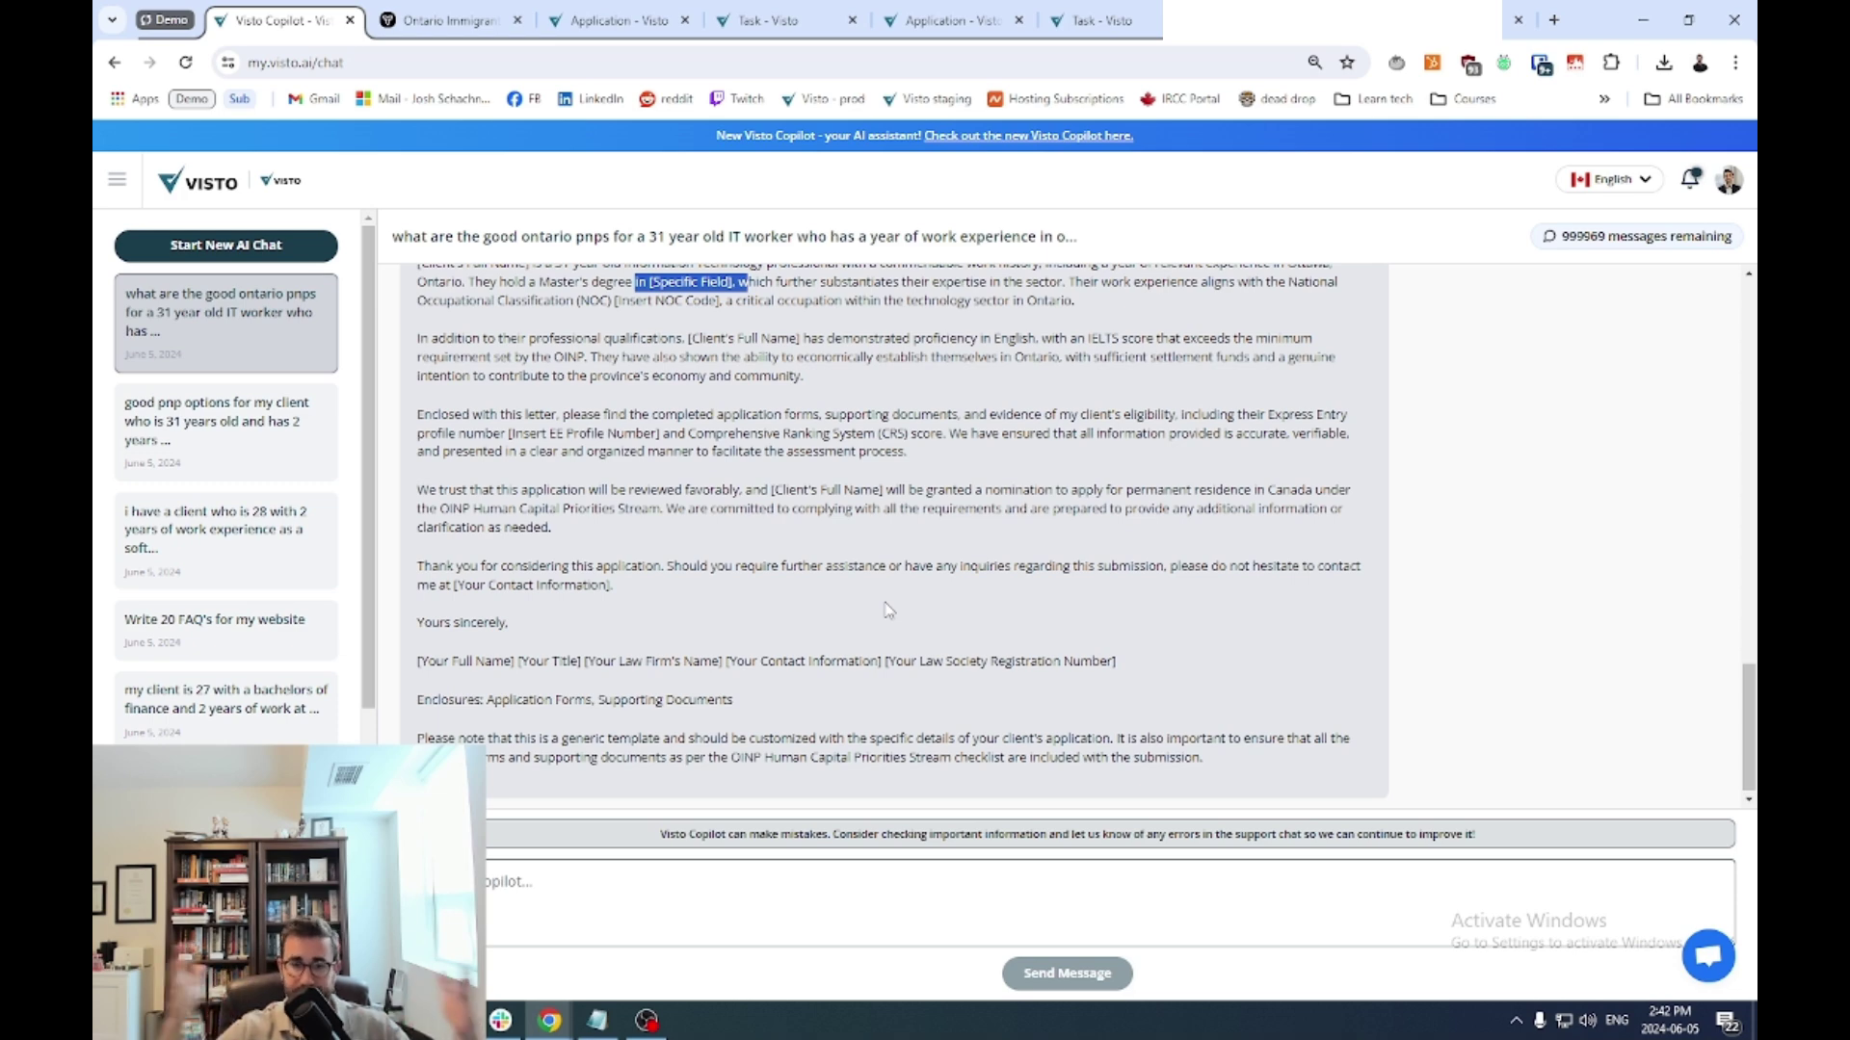
pyautogui.click(887, 609)
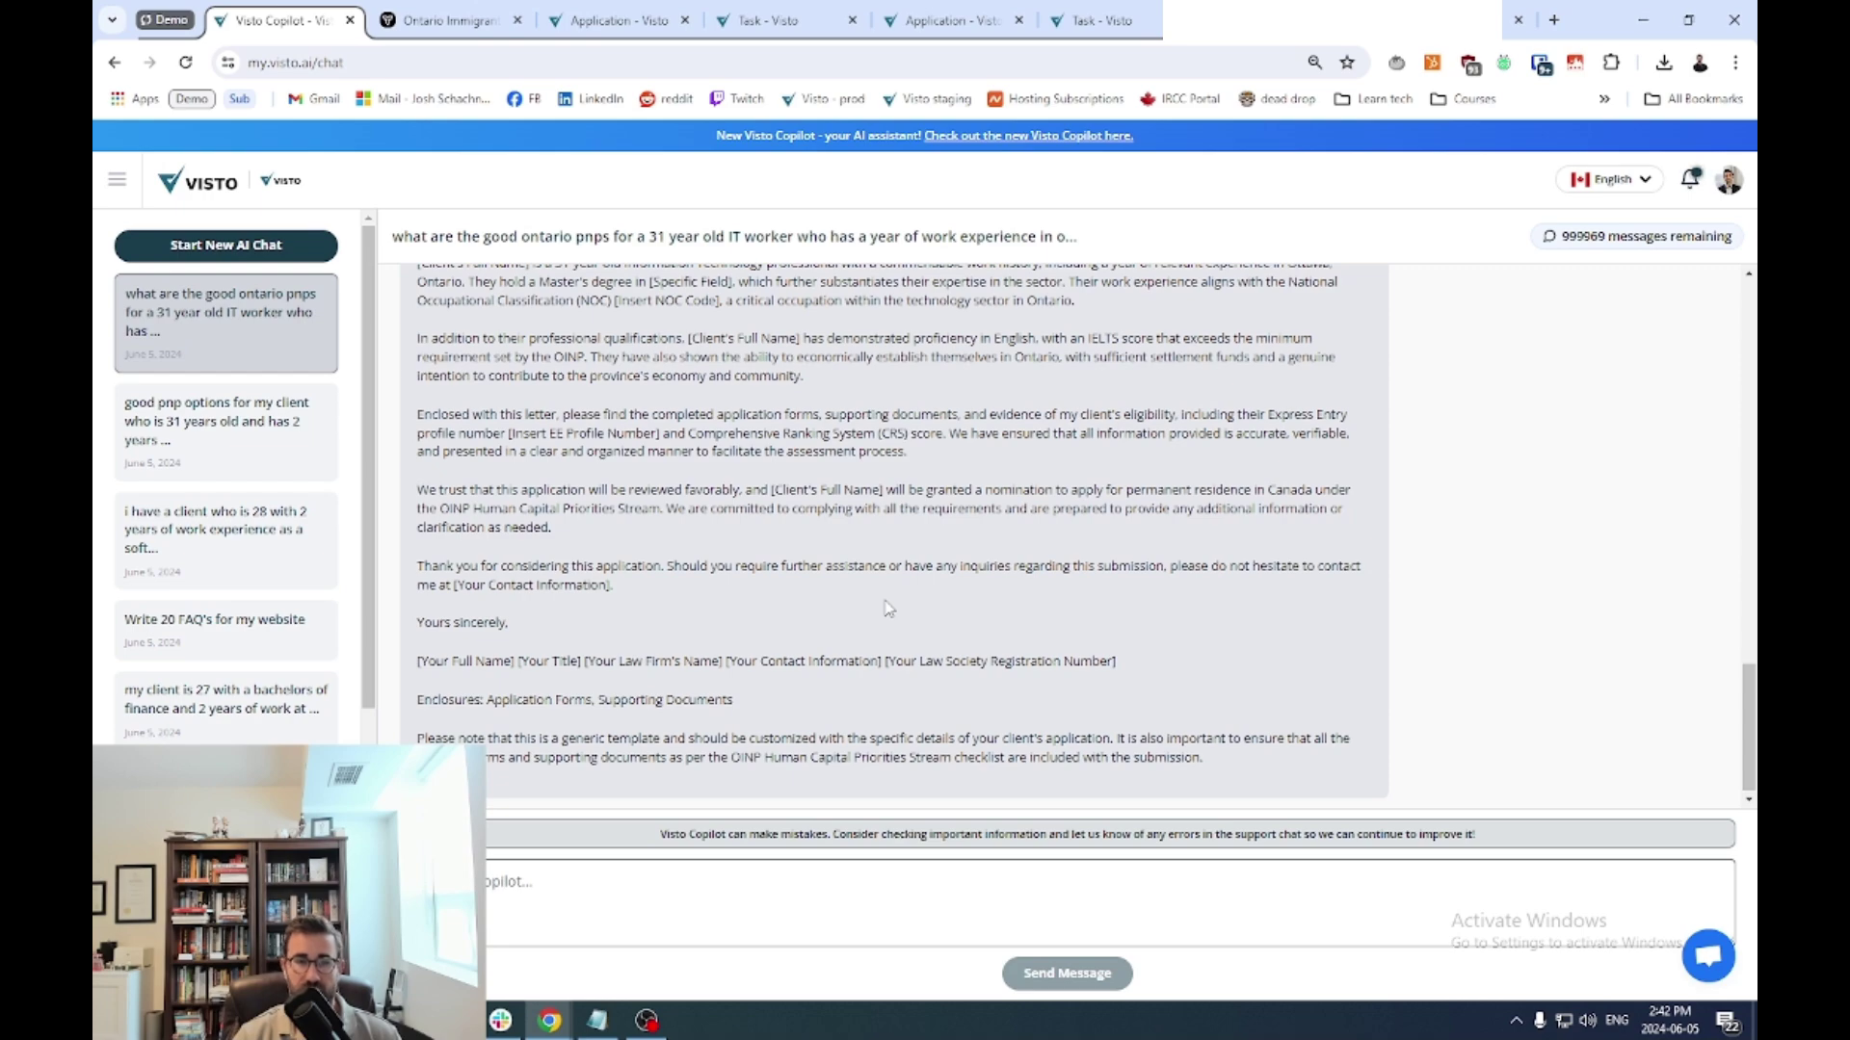
pyautogui.click(116, 180)
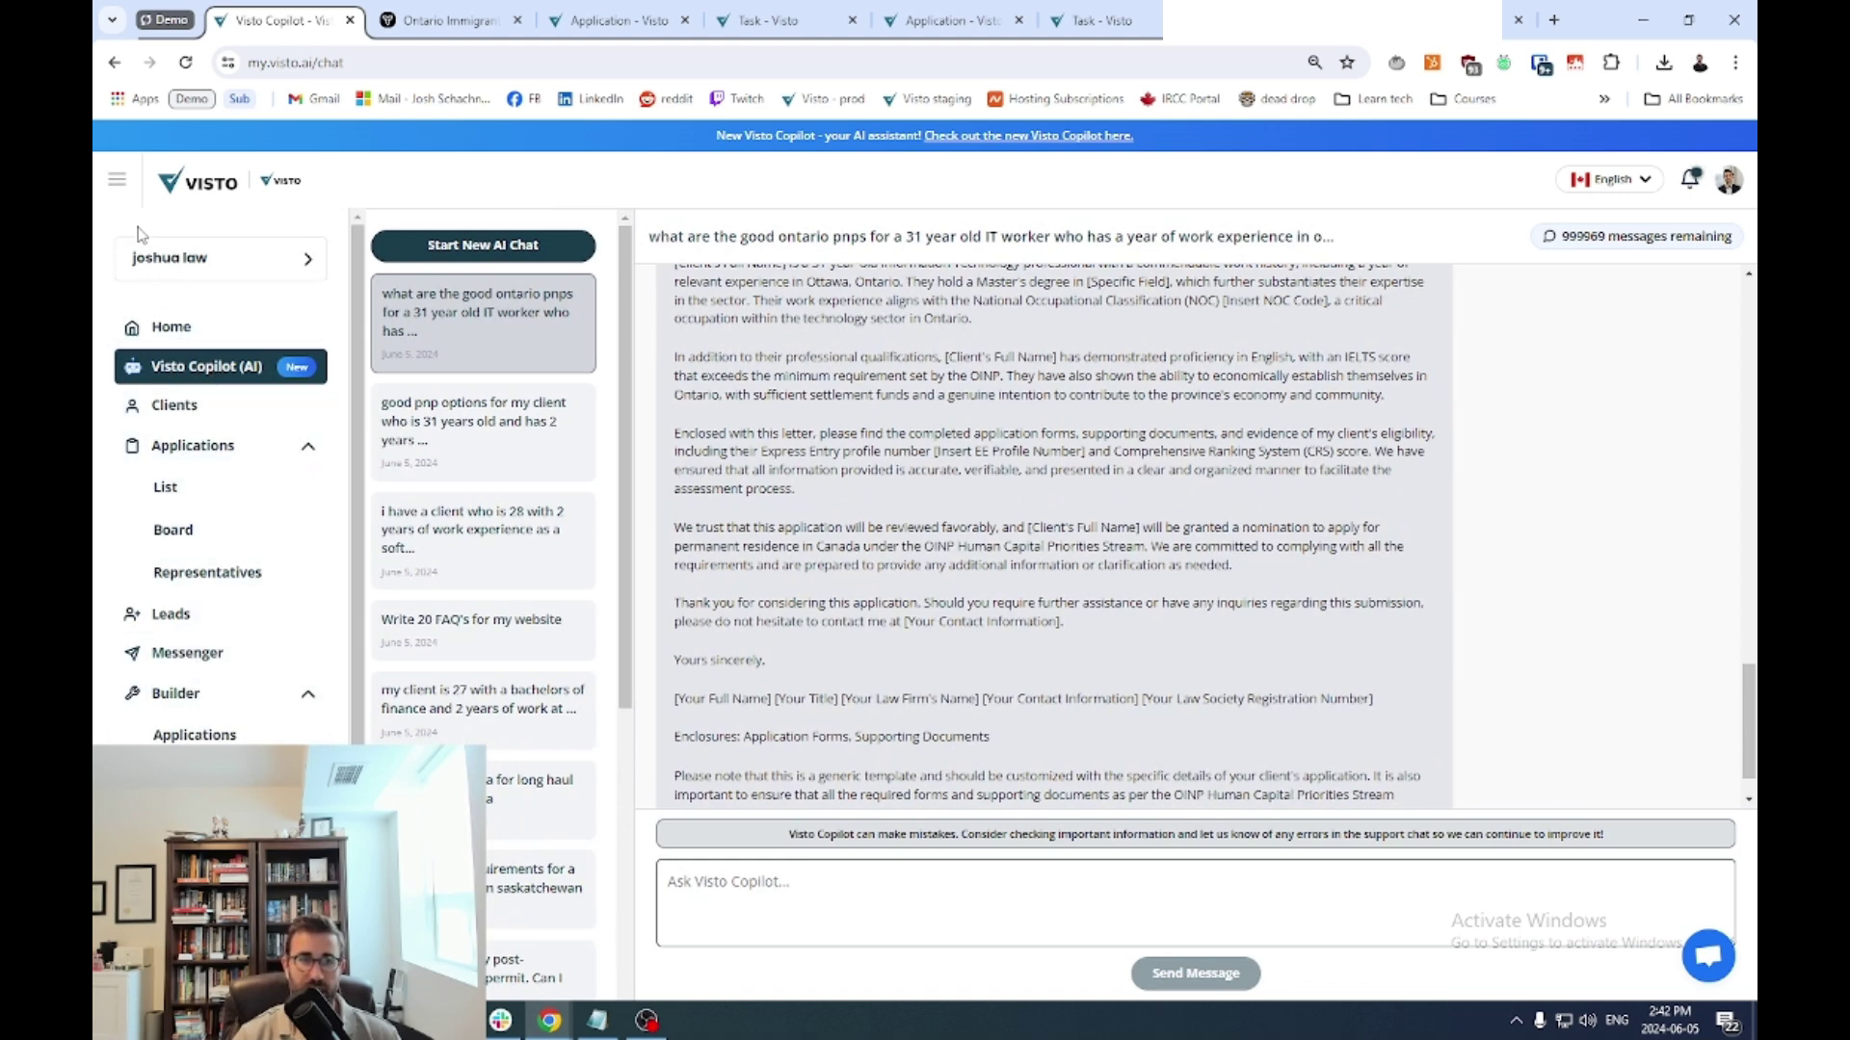
pyautogui.click(117, 183)
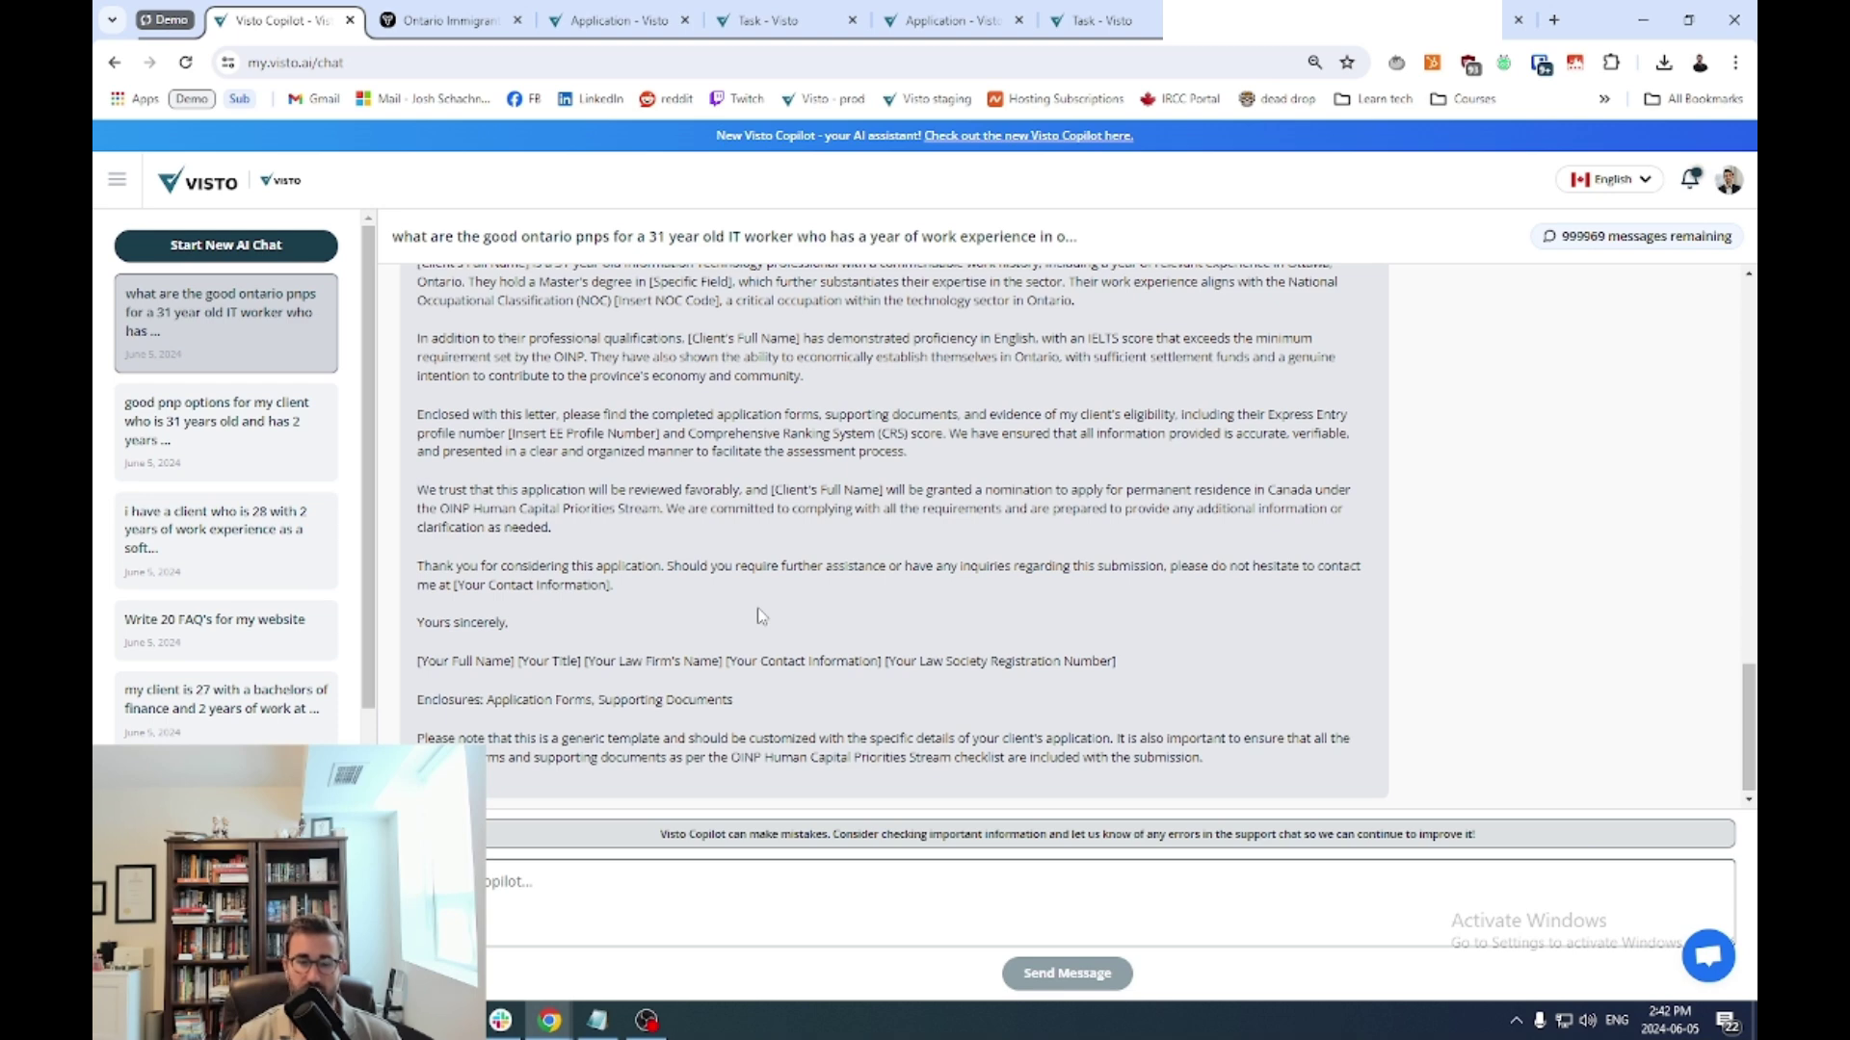
pyautogui.hotkey('alt', 'Tab')
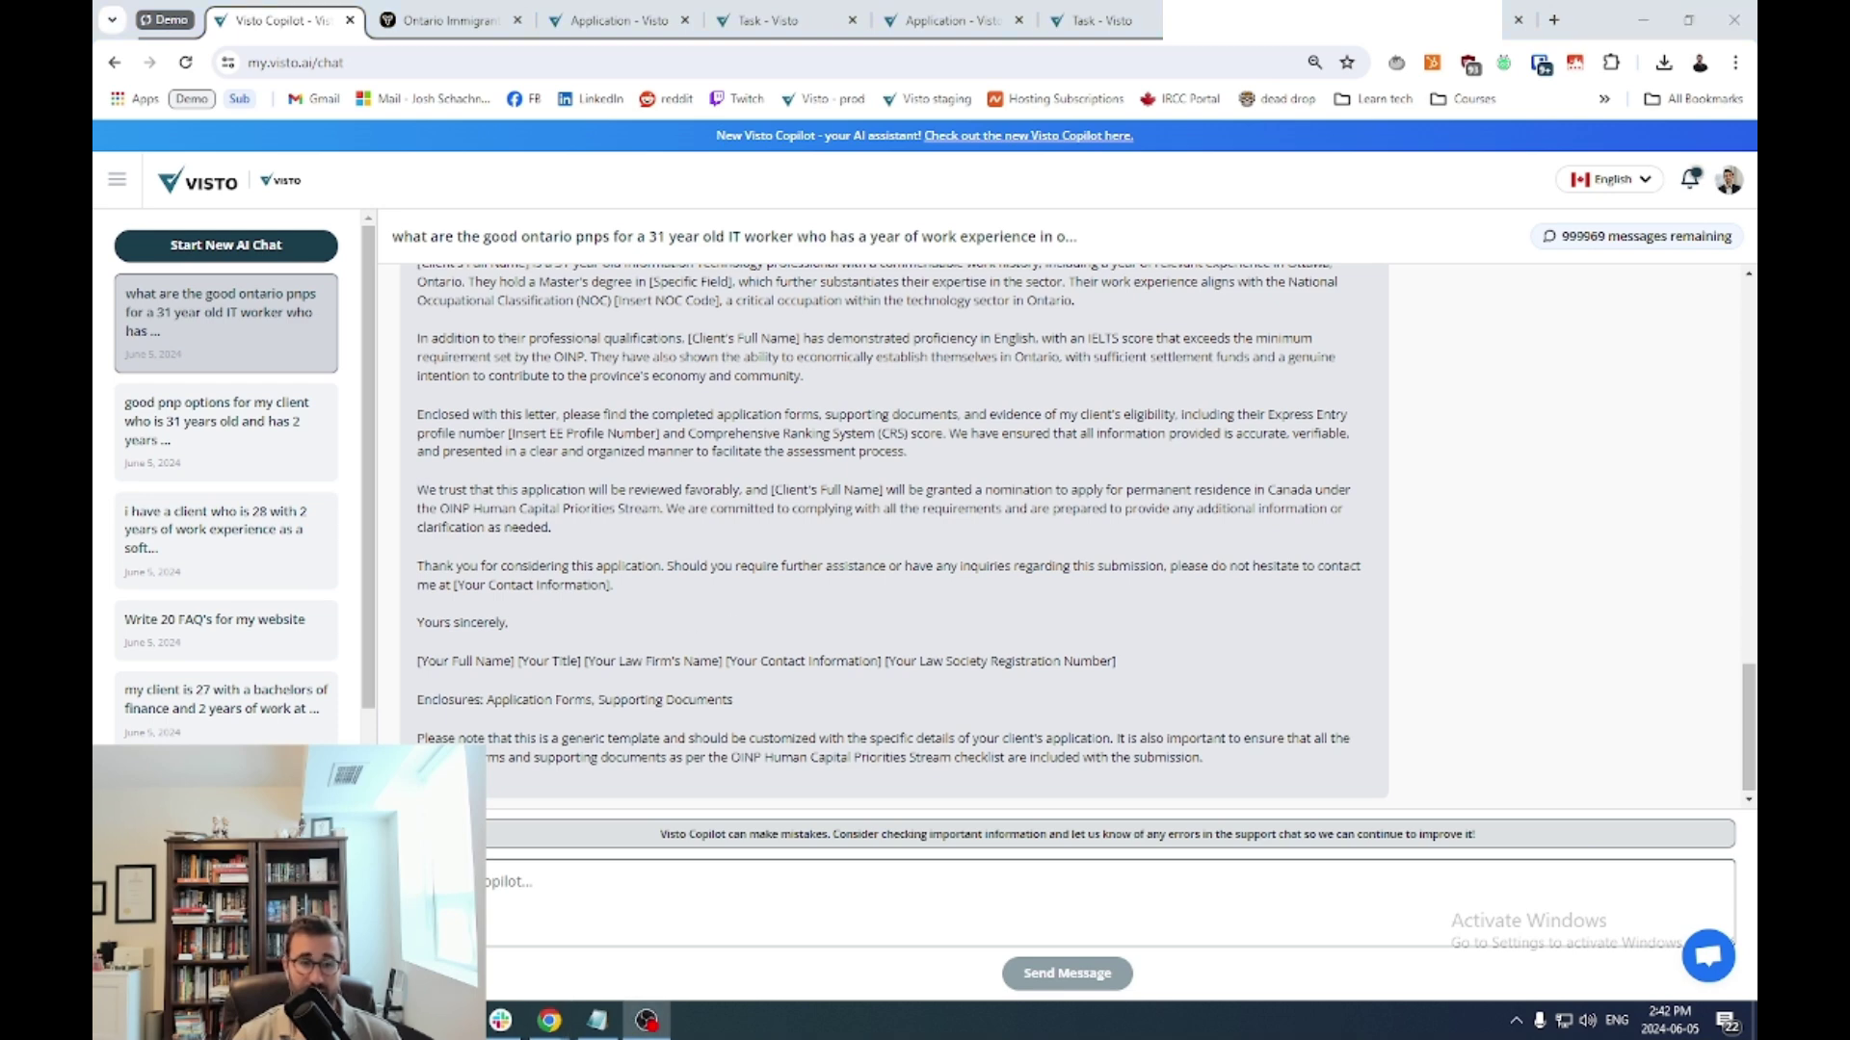